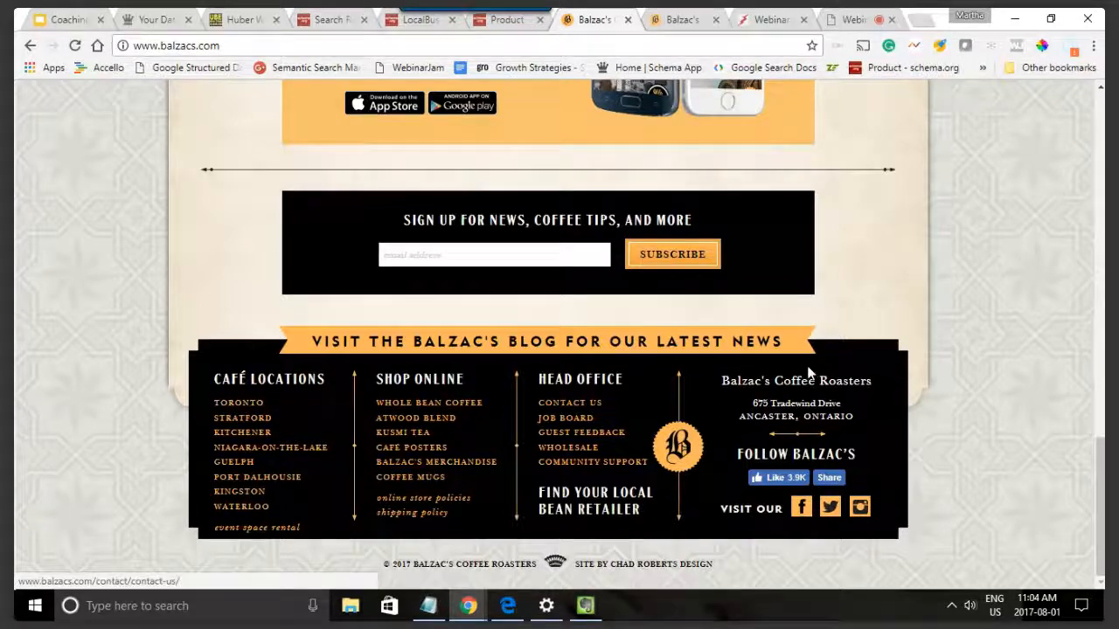
Step: Open the Structured Data Editor in Schema App and check the head office details on Balzac's contact page
click(145, 19)
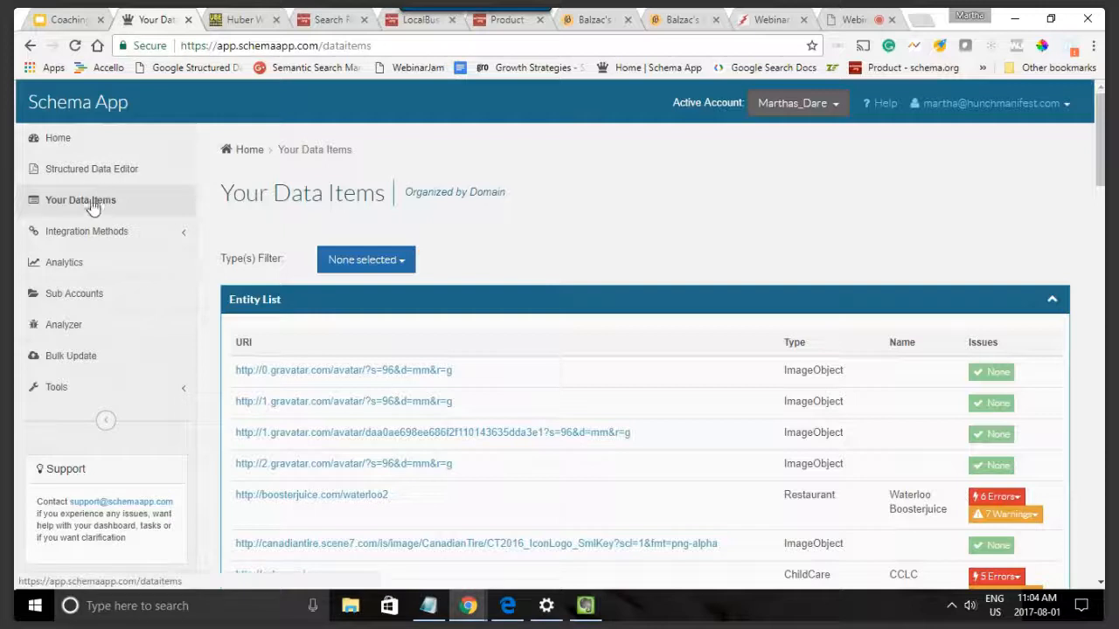
click(78, 173)
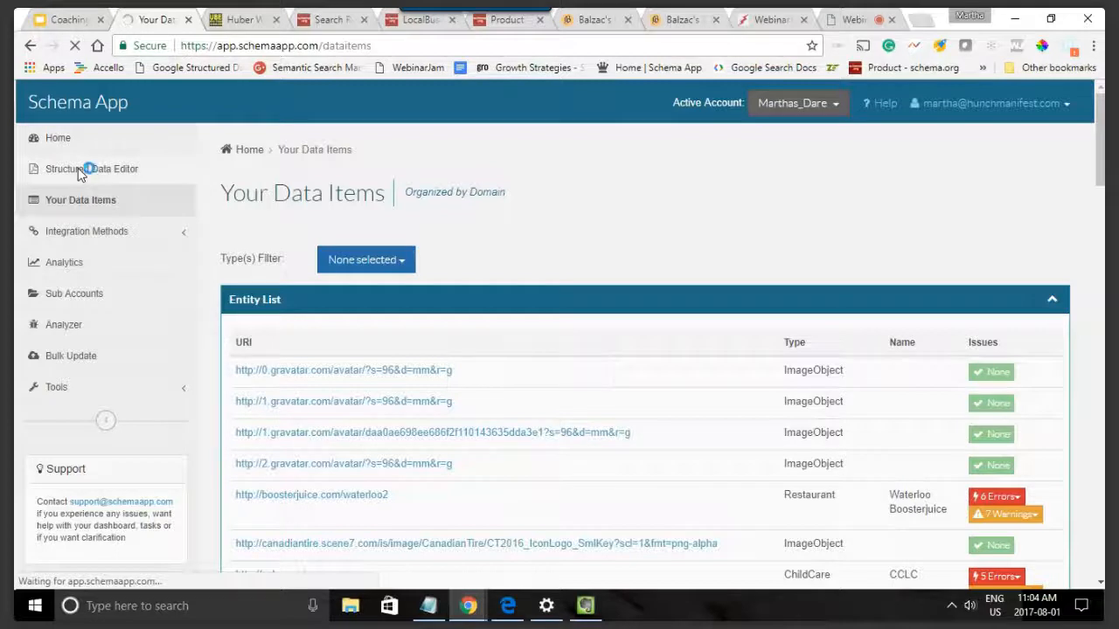
click(683, 17)
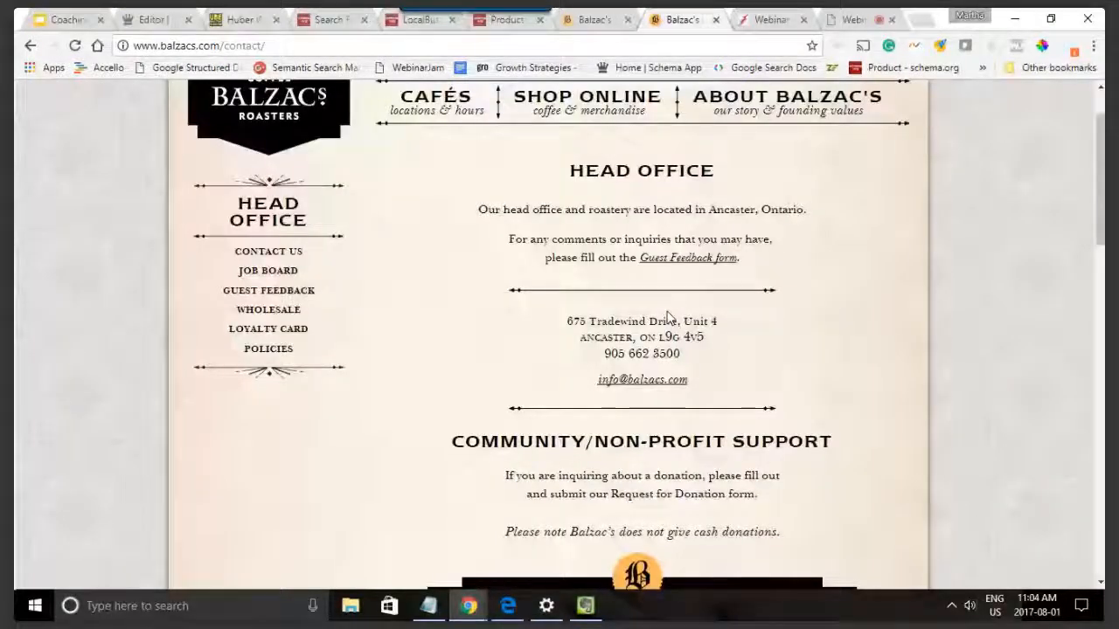
scroll(809, 294, down, 12)
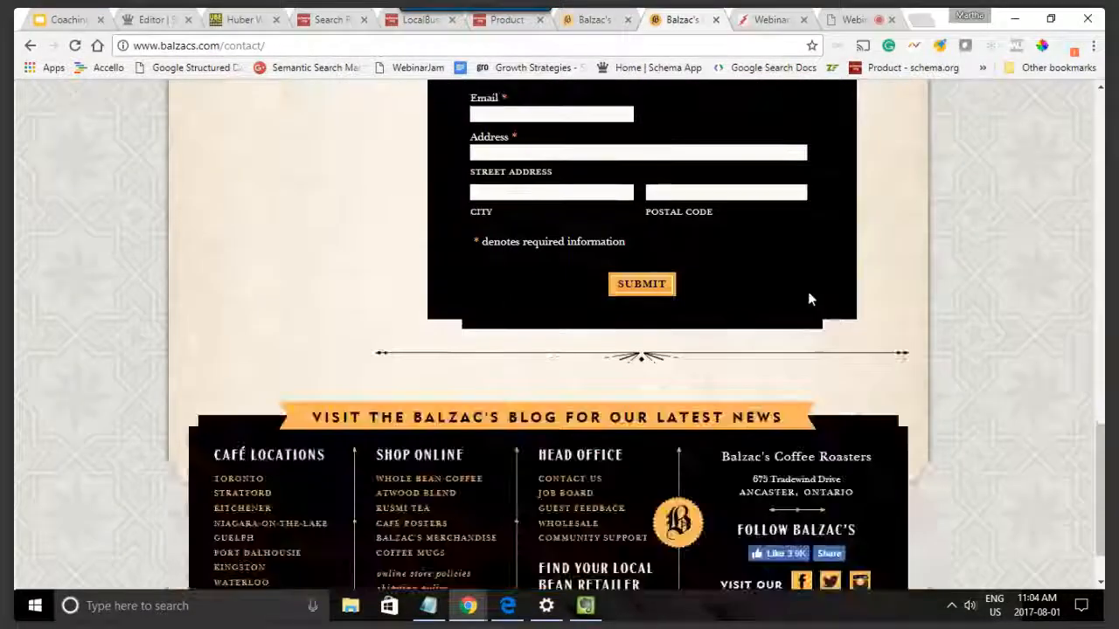
scroll(807, 291, up, 6)
scroll(807, 291, up, 7)
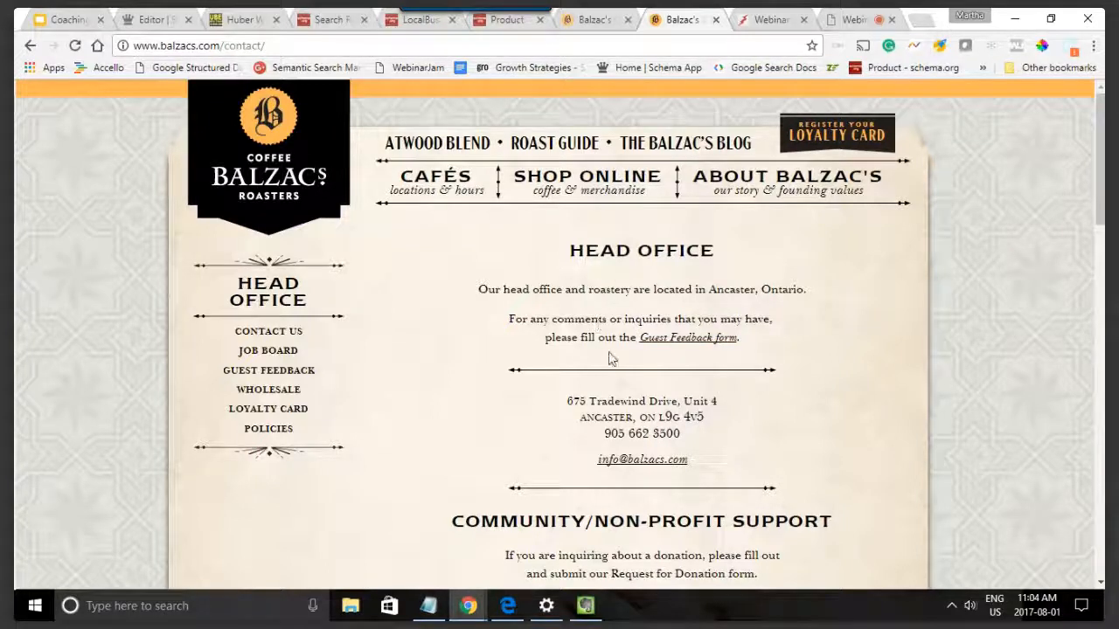
click(591, 16)
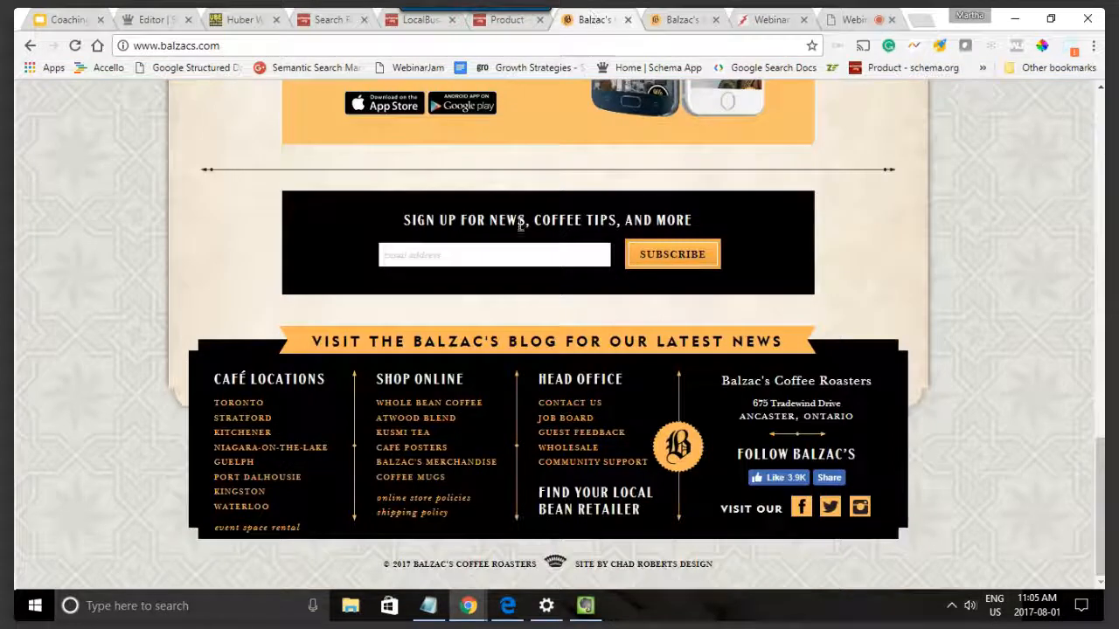
Step: Return to Schema App and select the Corporation class under Organization in the class tree
click(154, 27)
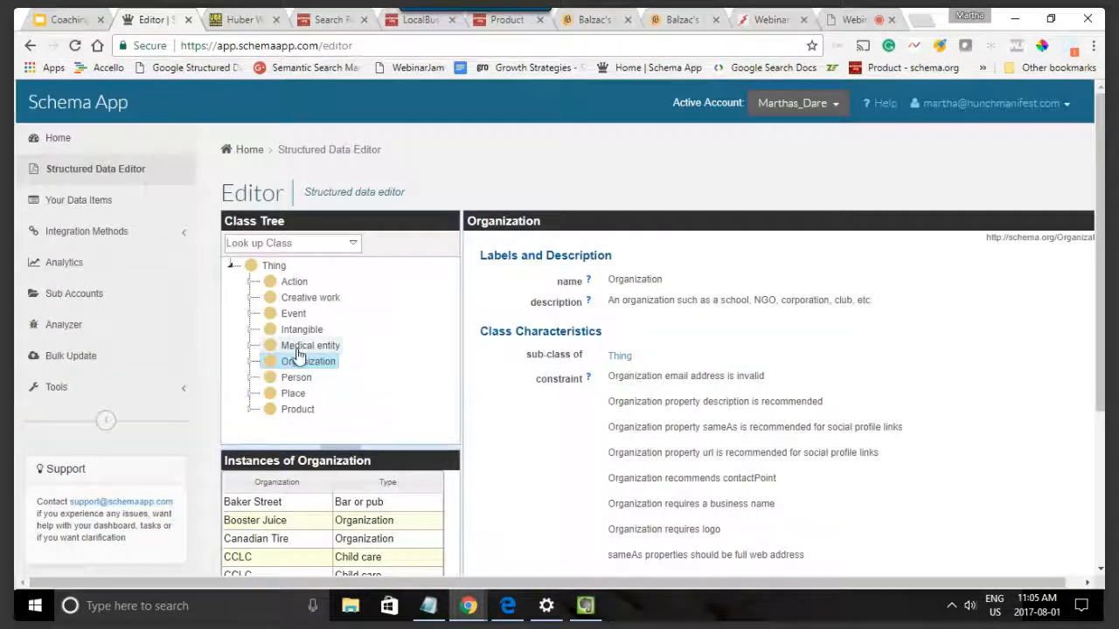
scroll(257, 358, down, 3)
click(250, 208)
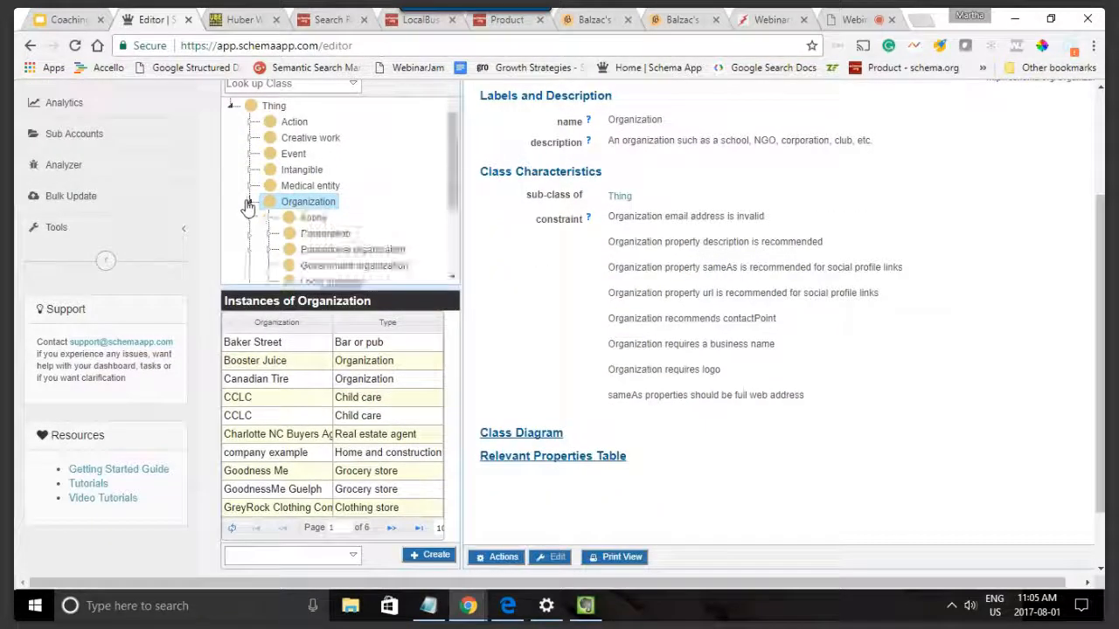
scroll(376, 204, down, 1)
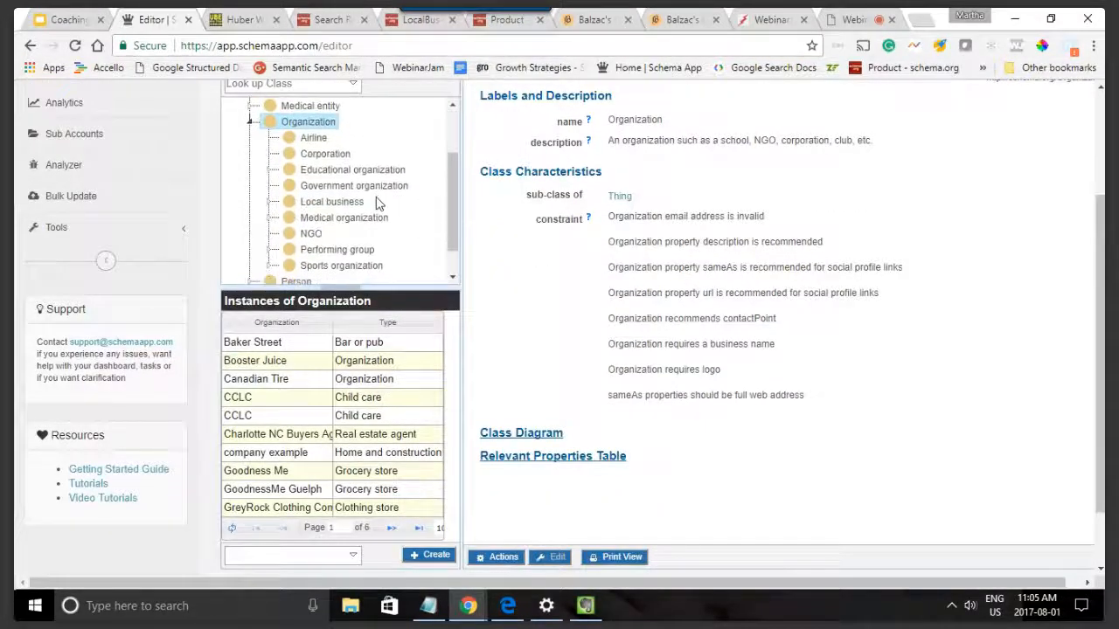
click(311, 155)
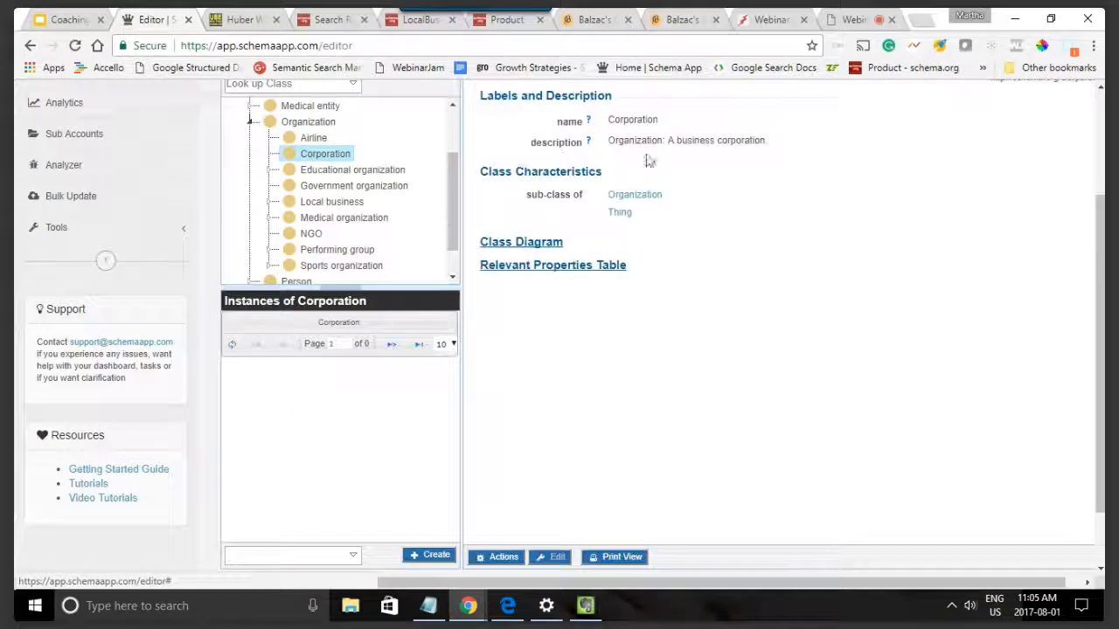
scroll(560, 288, down, 2)
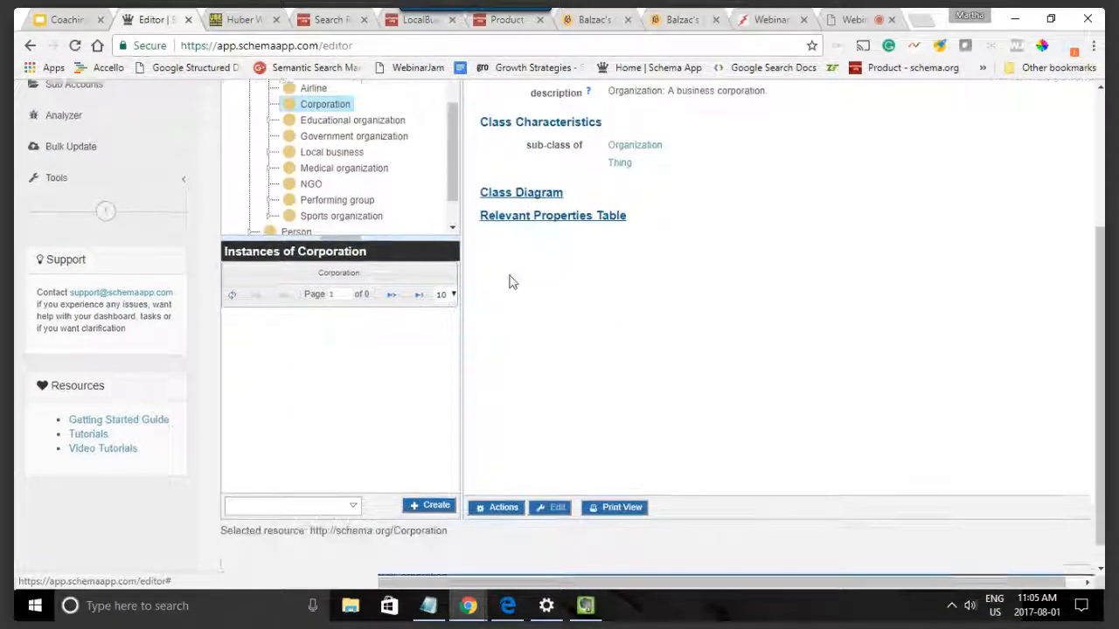
click(427, 480)
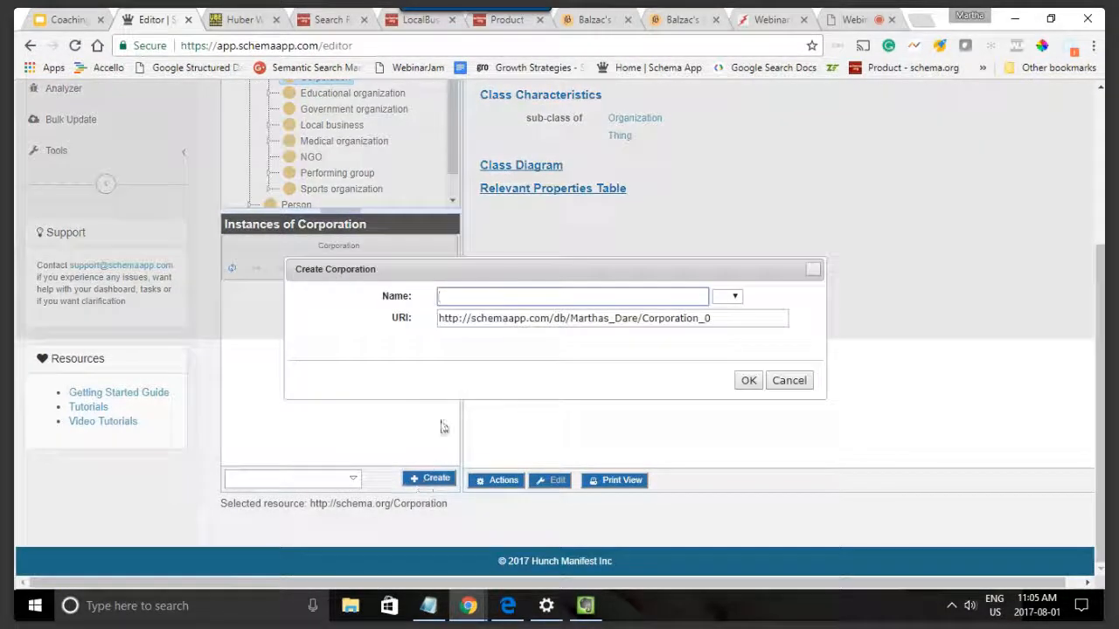
text(Ba)
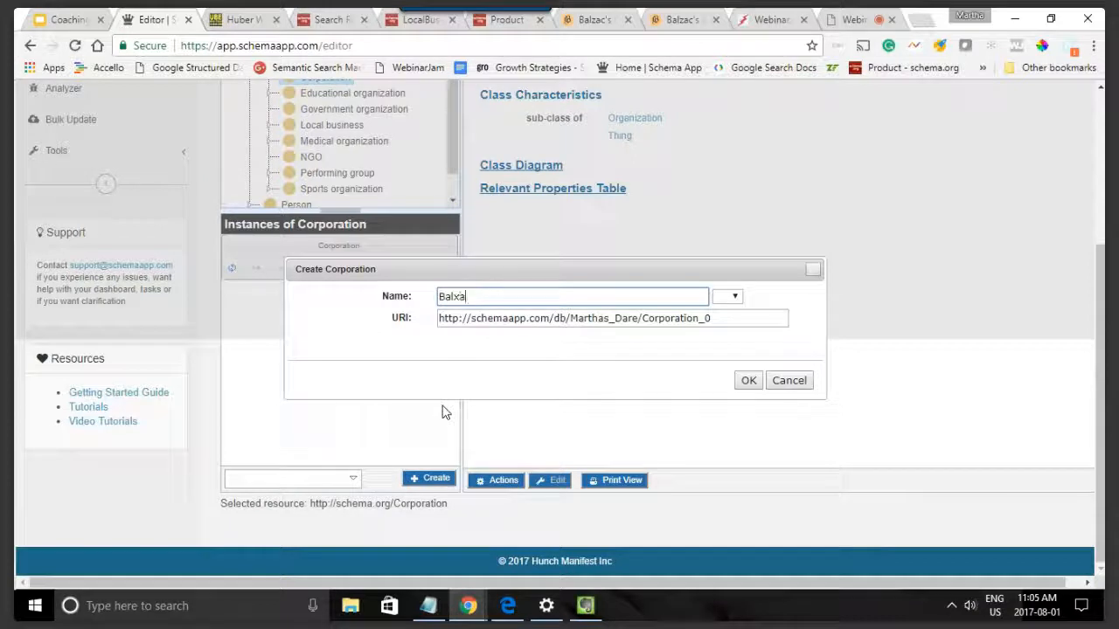
text(lzac Coffee HQ)
click(464, 317)
triple_click(496, 317)
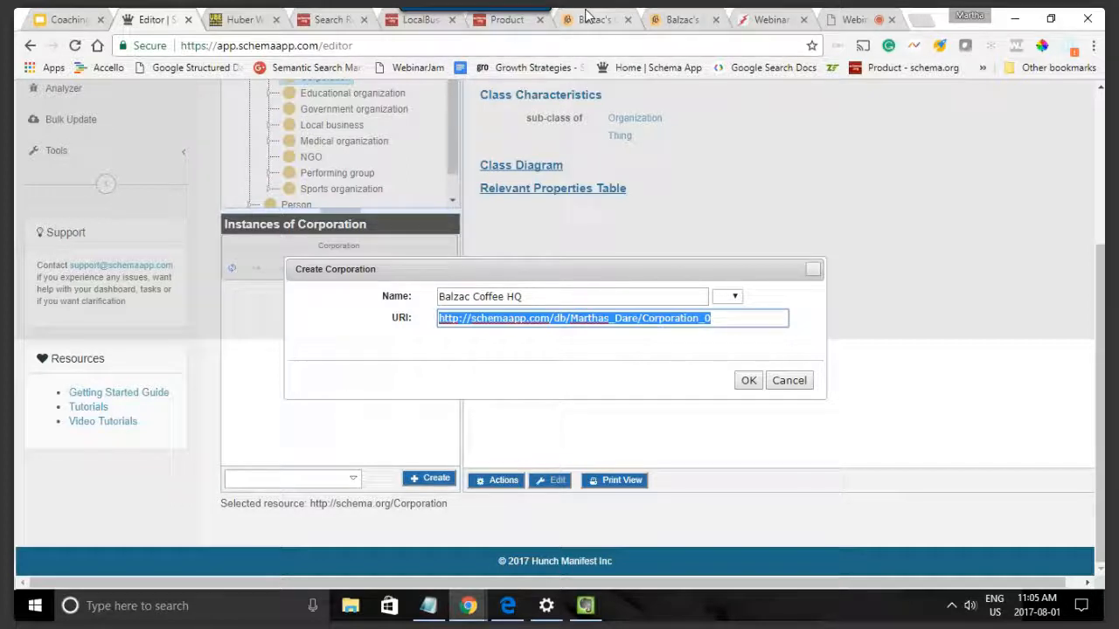
text(http://www.balzacs.com/)
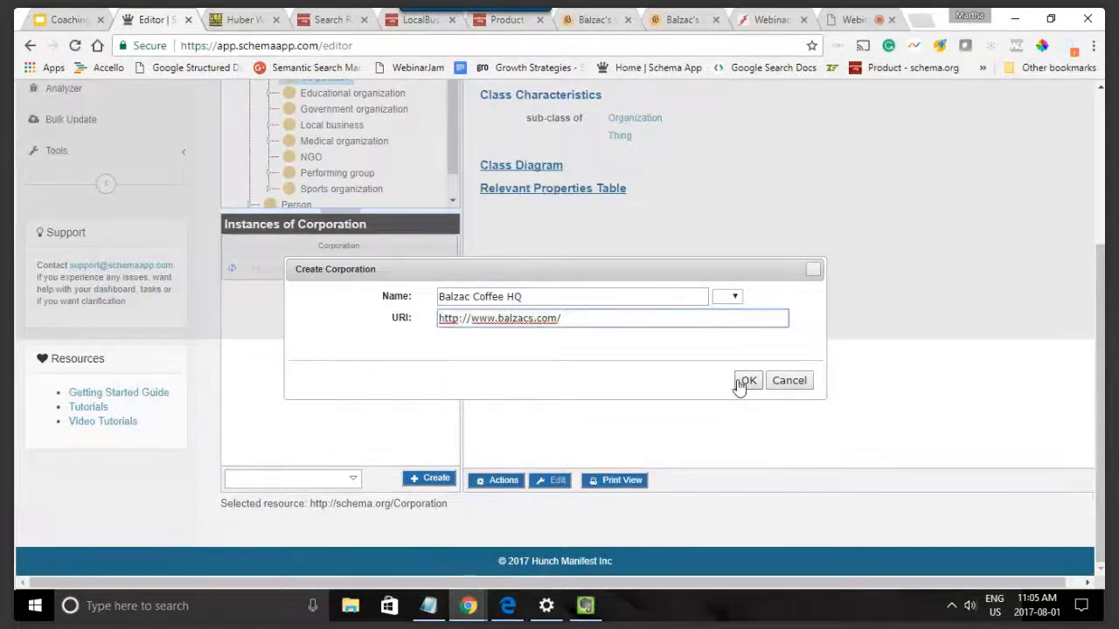
click(745, 381)
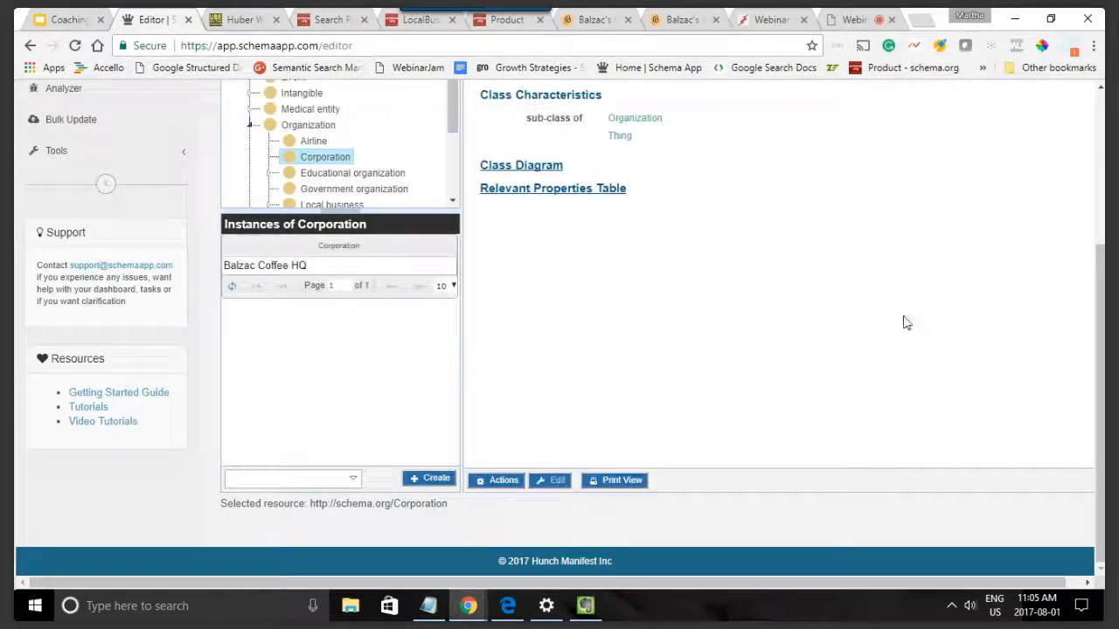
Step: Open the Balzac Coffee HQ instance for editing
click(292, 266)
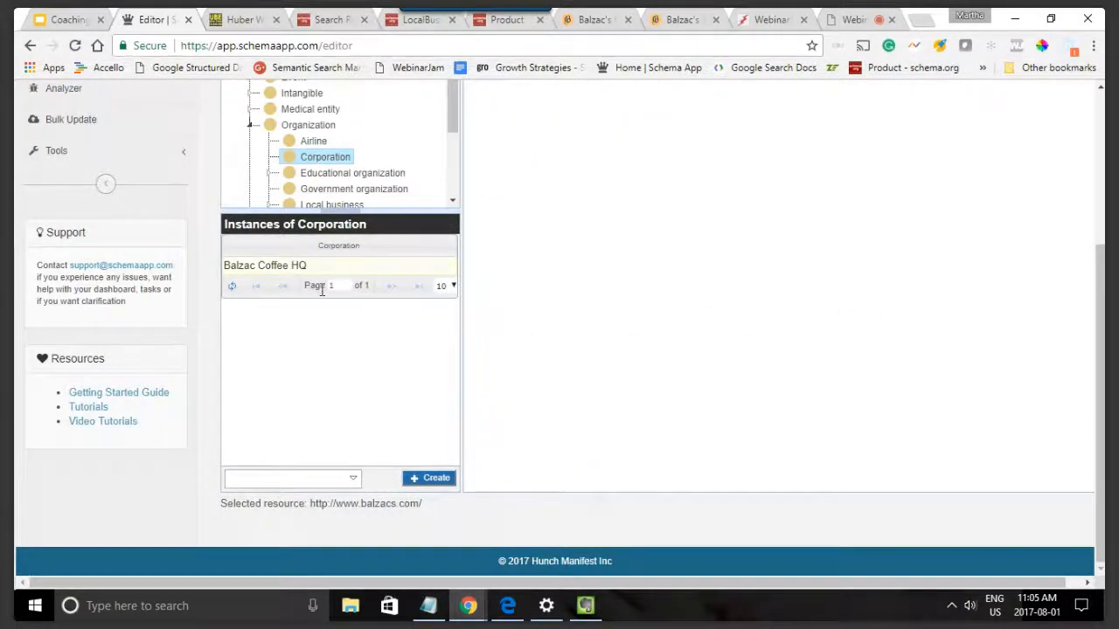
scroll(321, 295, up, 4)
scroll(325, 303, down, 2)
scroll(647, 336, down, 4)
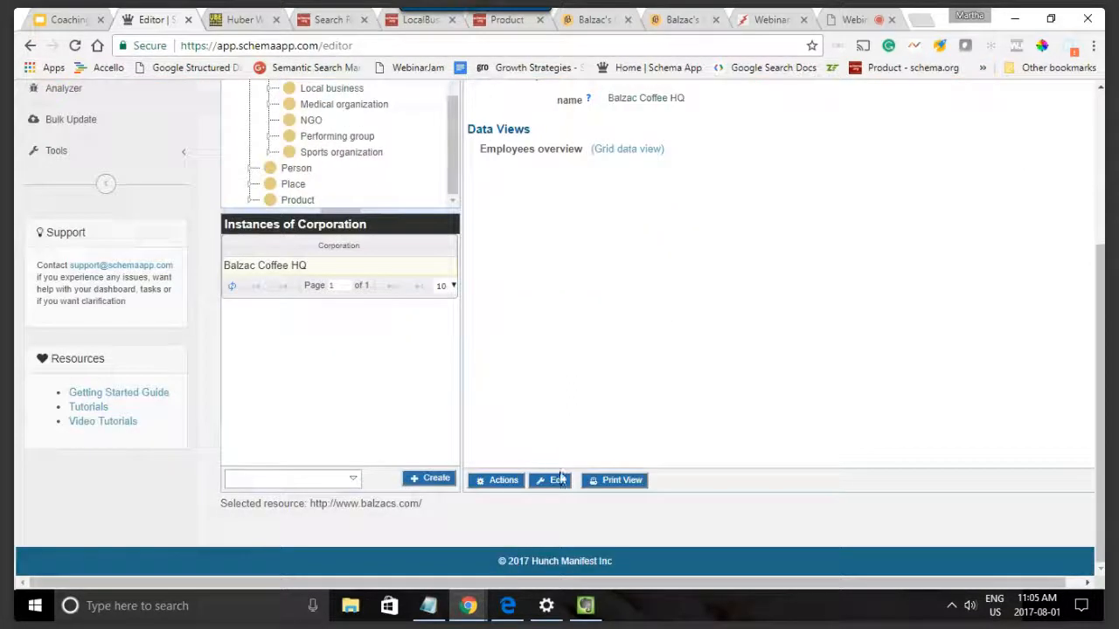
click(552, 480)
scroll(841, 263, up, 1)
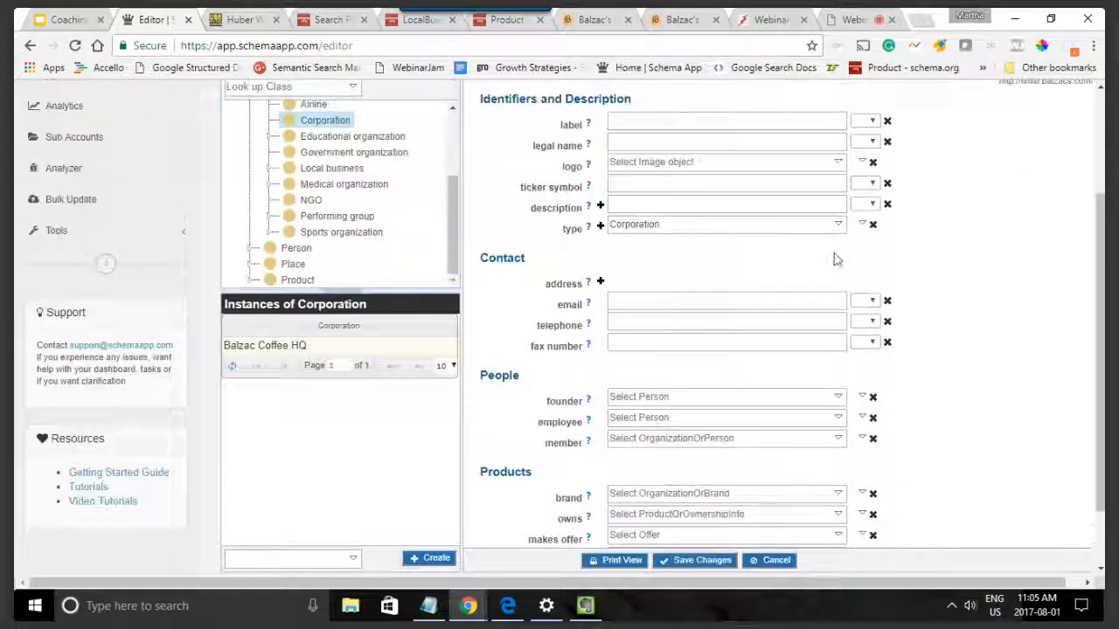
Step: Set the corporation's legal name to "Balzac Coffee Inc.", checking the company name on the Balzac's website
click(664, 118)
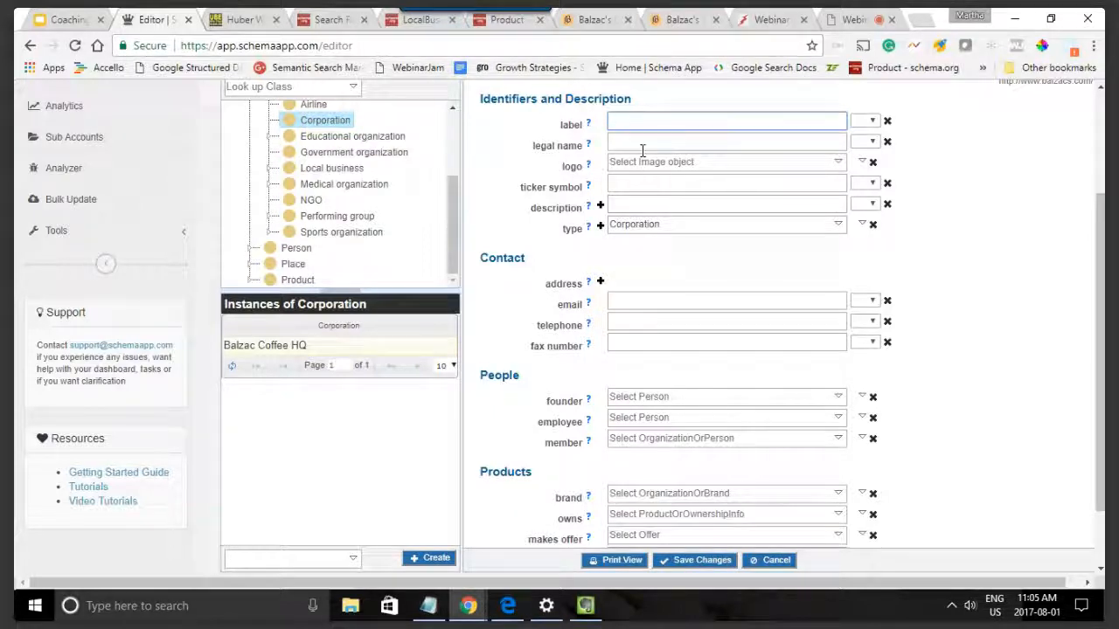
click(625, 187)
click(626, 205)
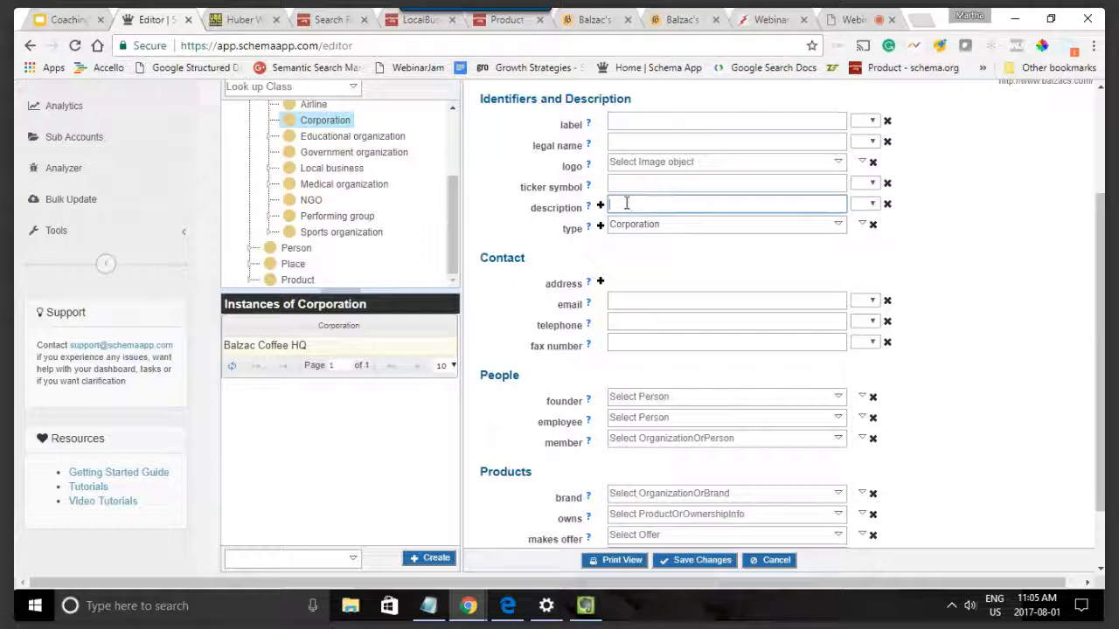
click(629, 143)
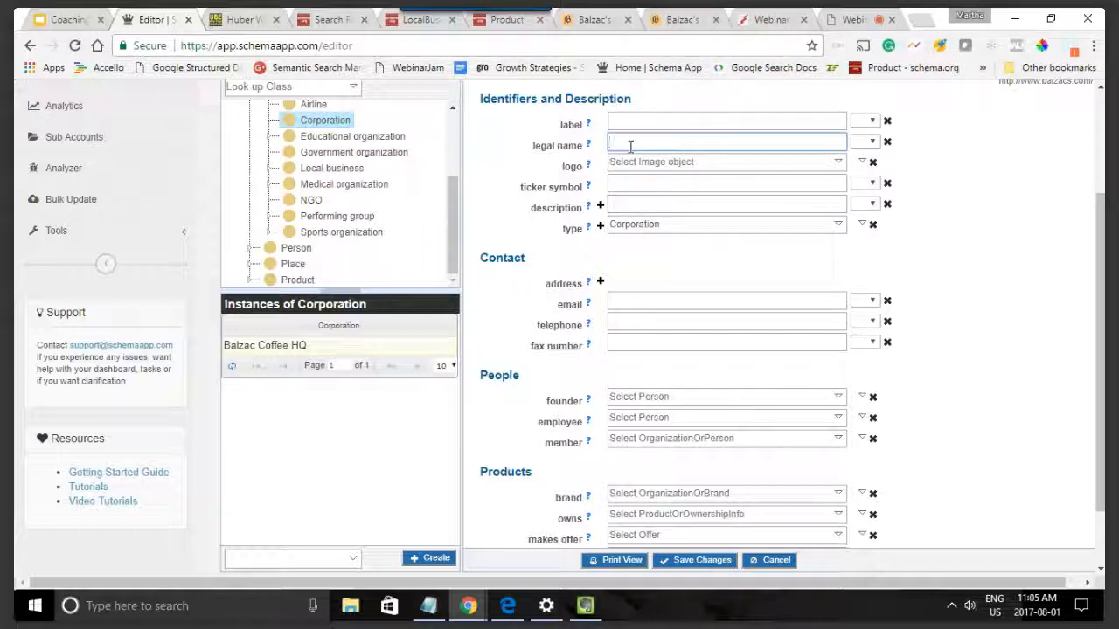
text(Balzac Coffee)
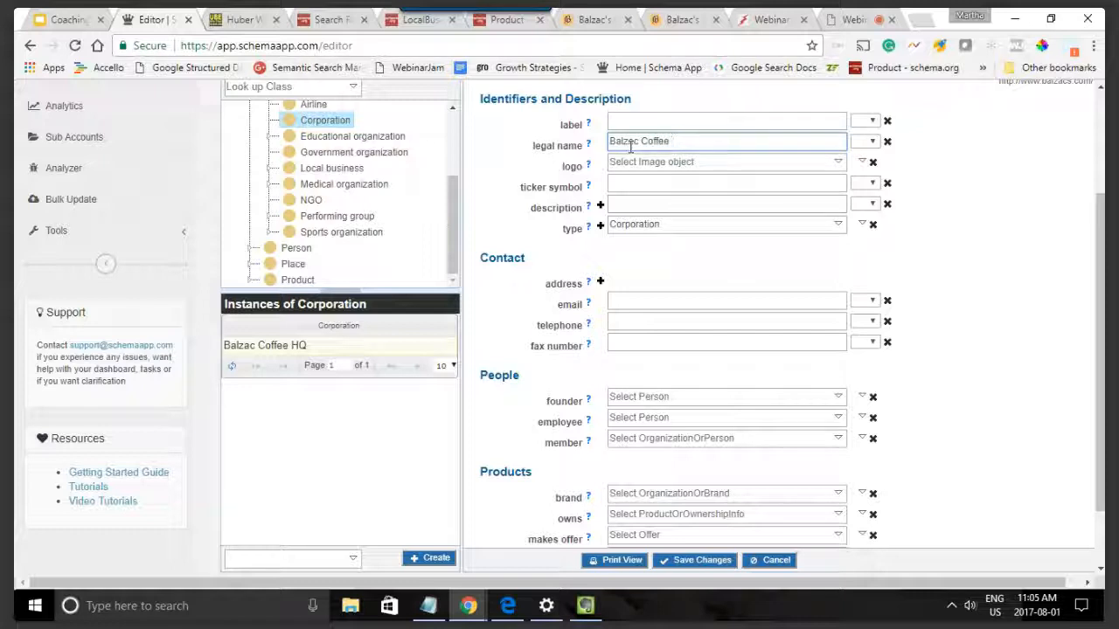
click(662, 18)
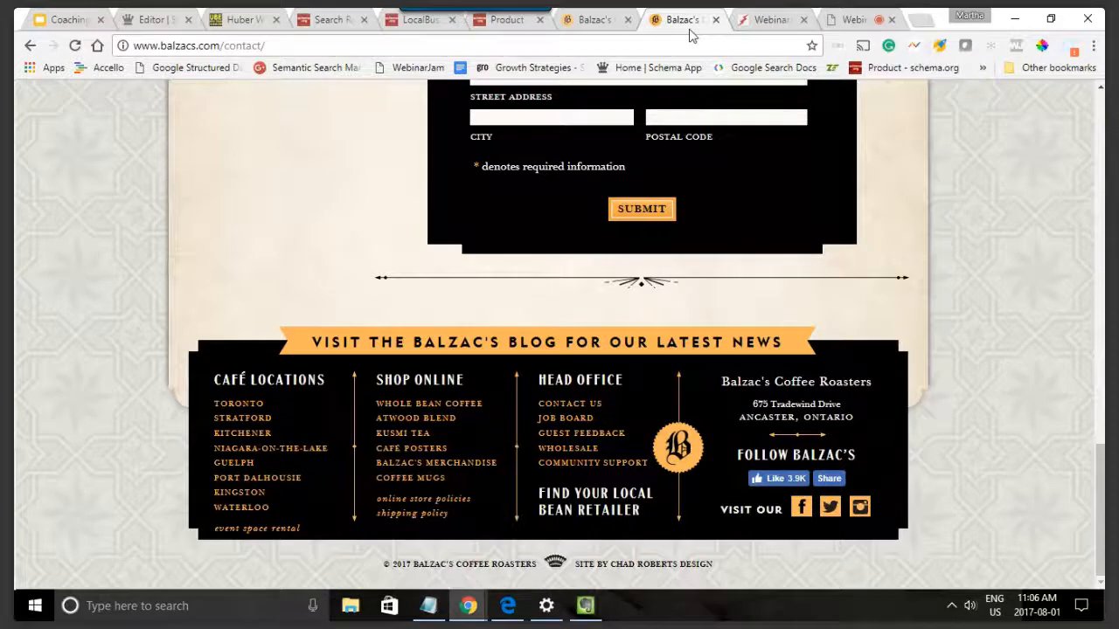
click(593, 18)
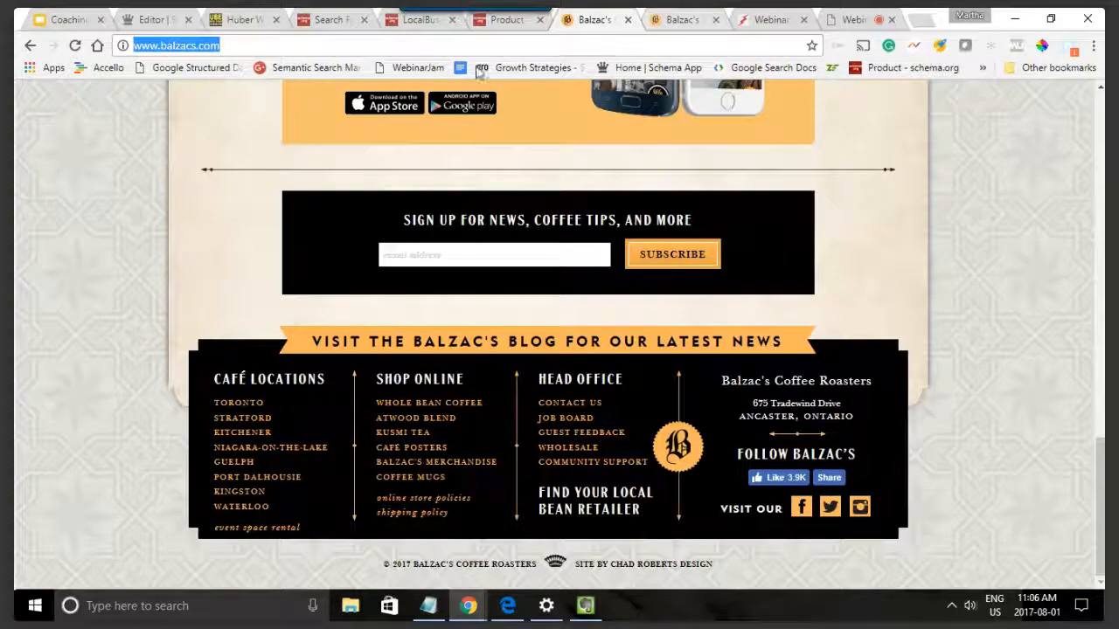
click(160, 16)
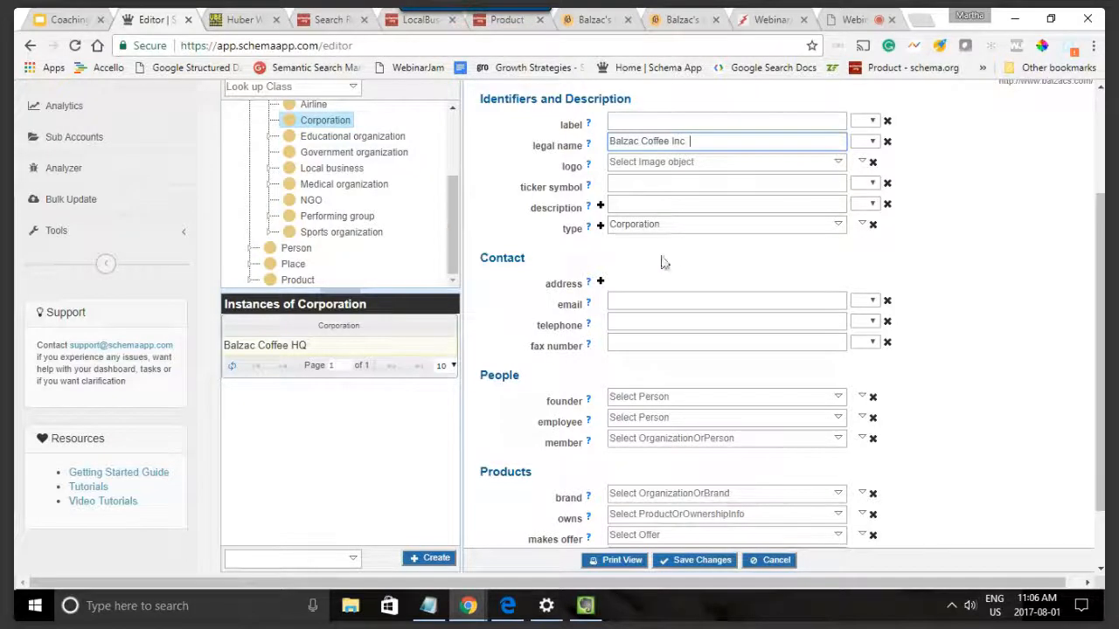
scroll(661, 260, down, 1)
scroll(665, 260, up, 1)
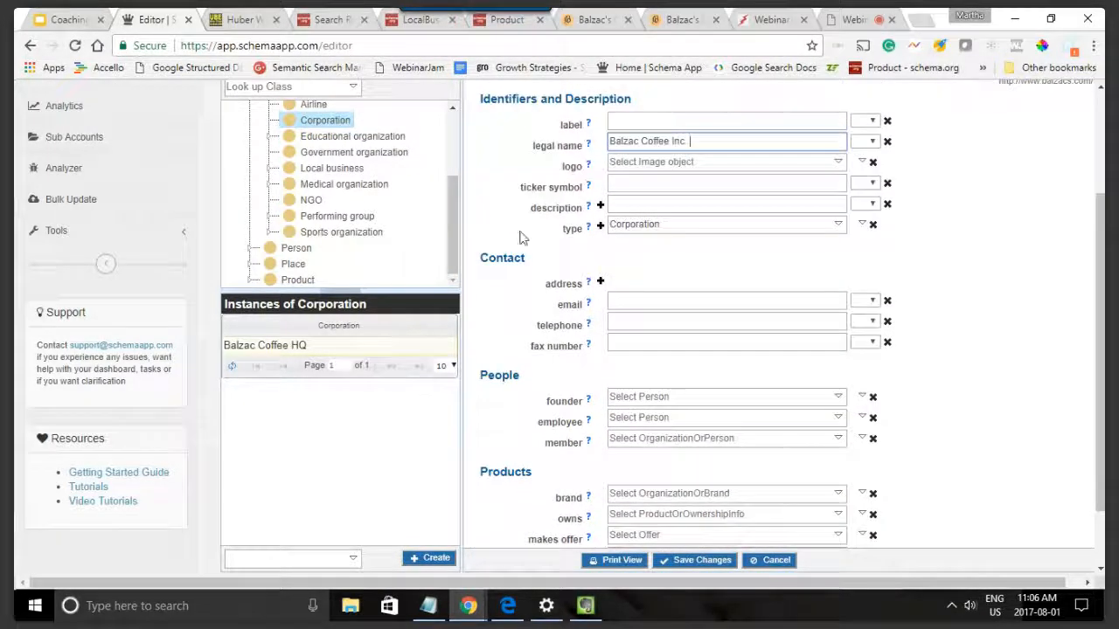
Step: Add an address to the corporation's contact details and fill in the street address copied from the Balzac's website footer
scroll(643, 367, down, 1)
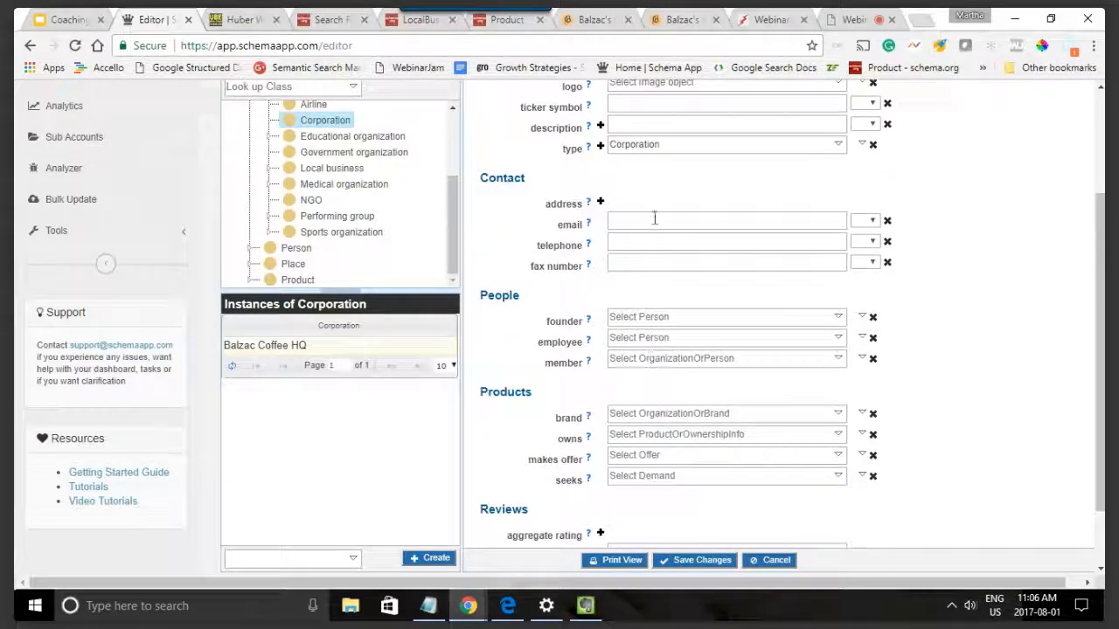
click(599, 202)
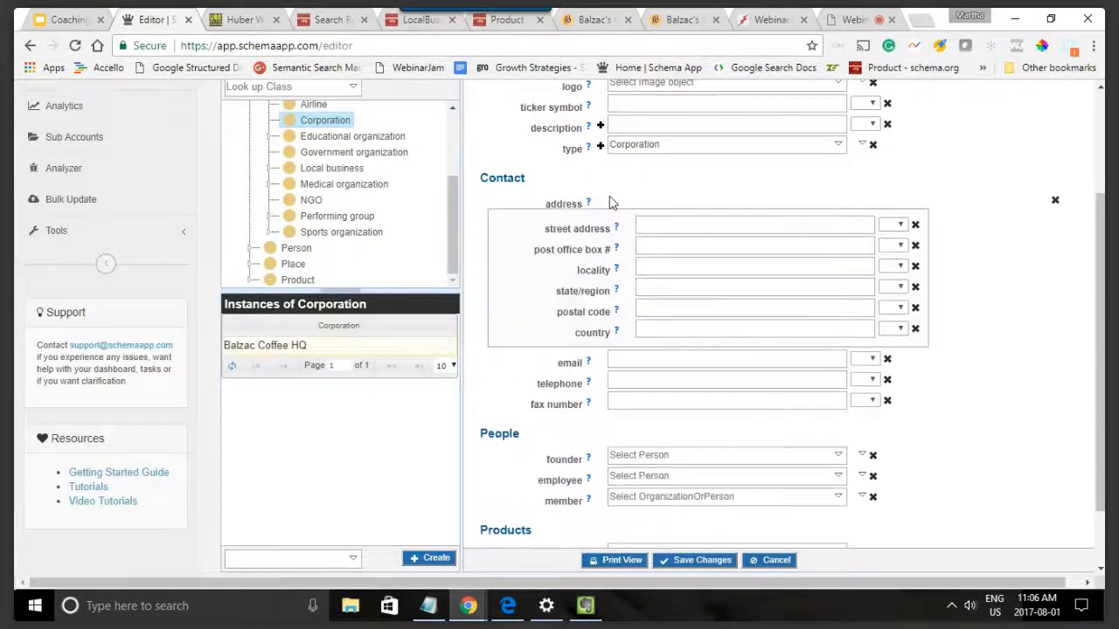
click(594, 19)
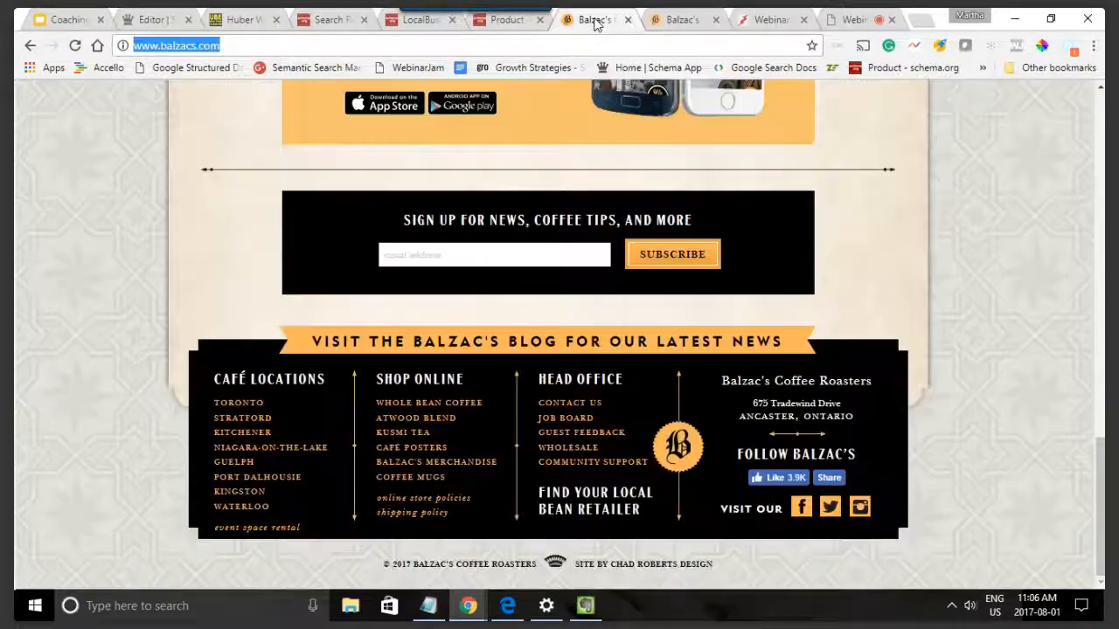
drag(750, 404, 843, 404)
key(ctrl+c)
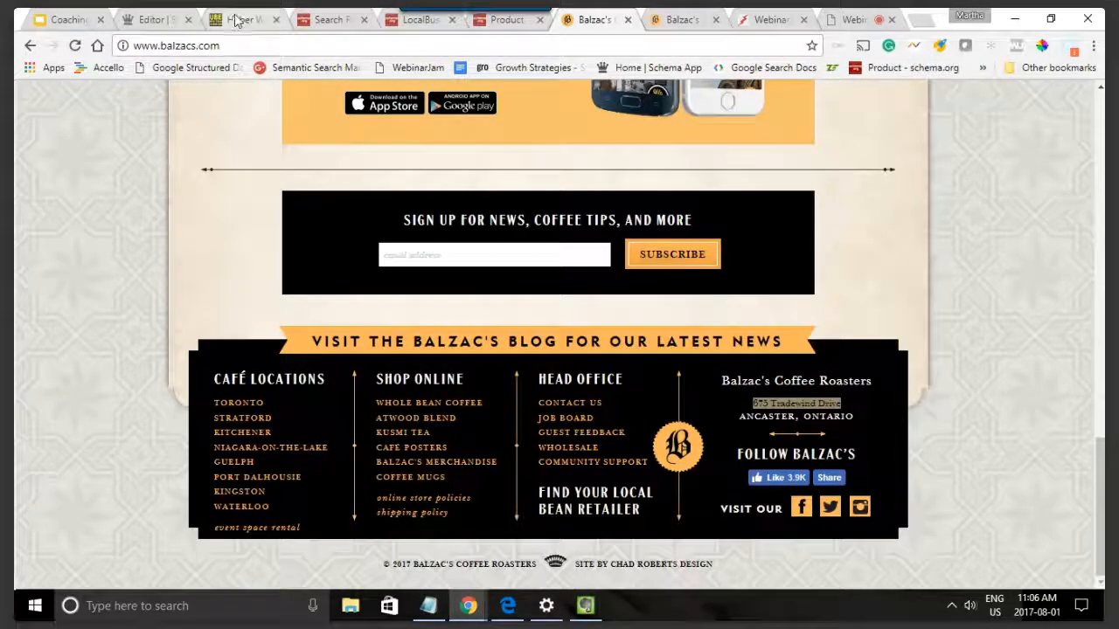
click(174, 20)
click(668, 225)
key(ctrl+v)
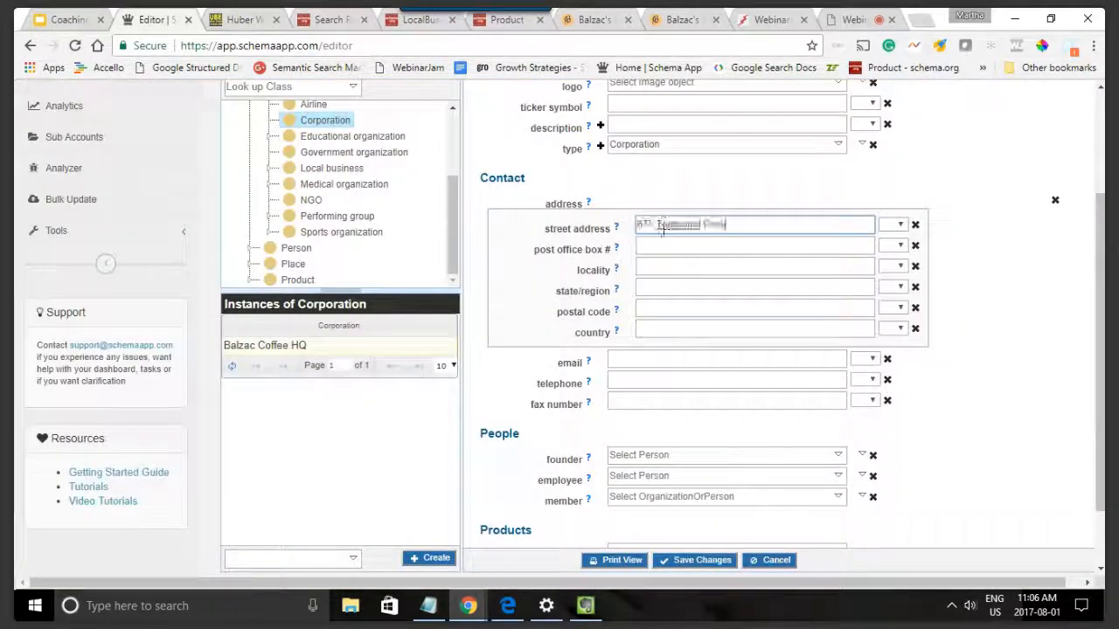
Step: Set the address locality to Ancaster and the state/region to Ontario
click(638, 273)
text(Ancaster)
key(Tab)
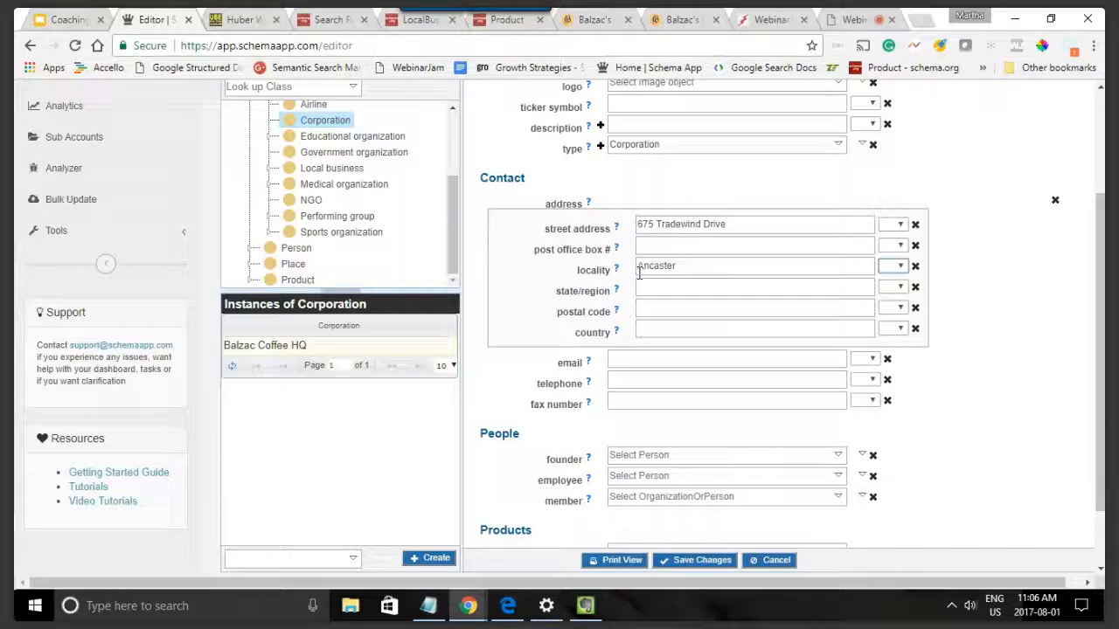
click(659, 286)
text(O)
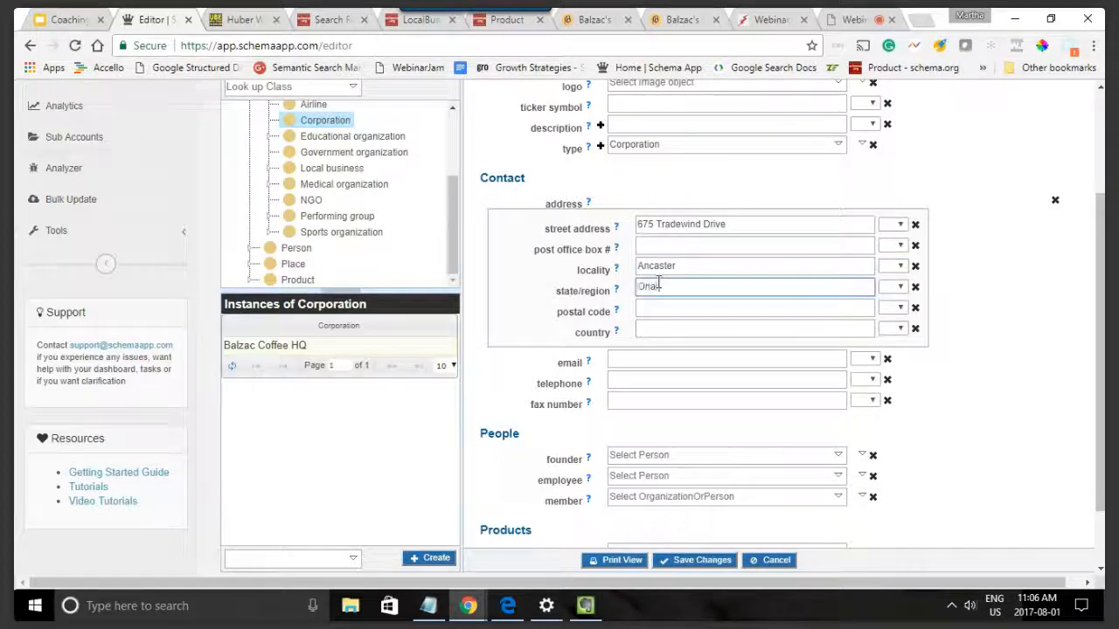
text(ntario)
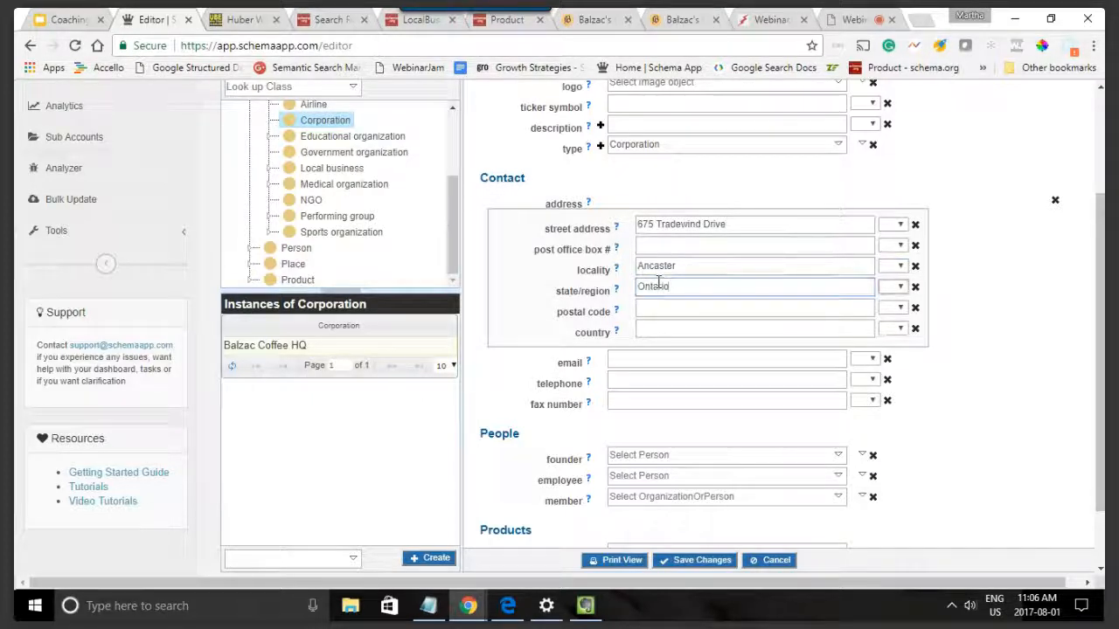
Step: Set the address country to Canada and fill in the postal code from the head office details on the Balzac's contact page
click(687, 335)
text(Canada)
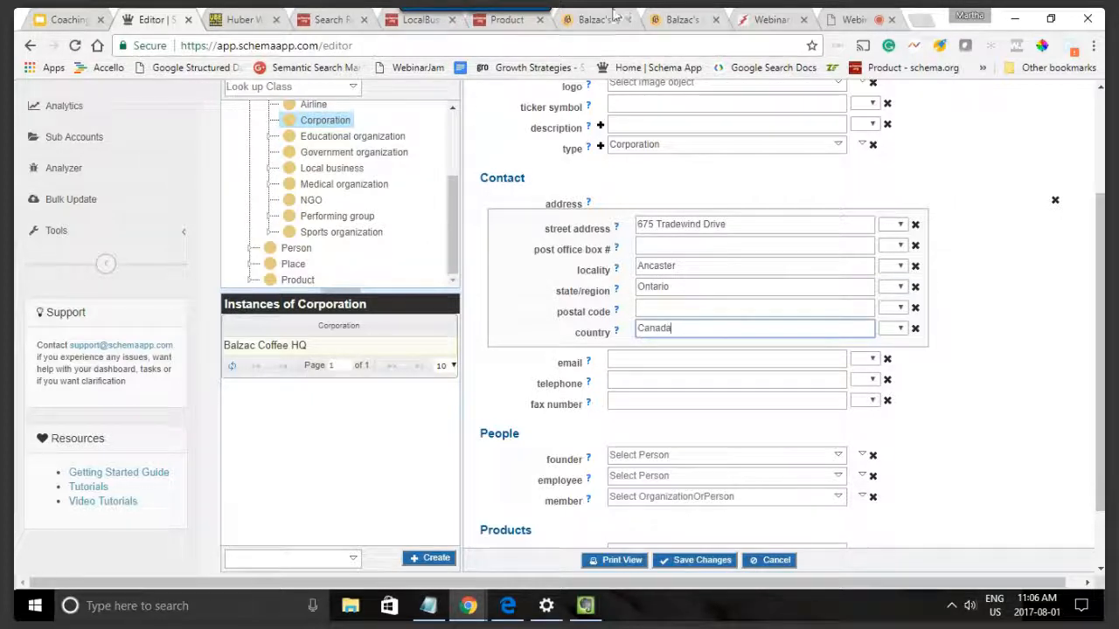
click(587, 16)
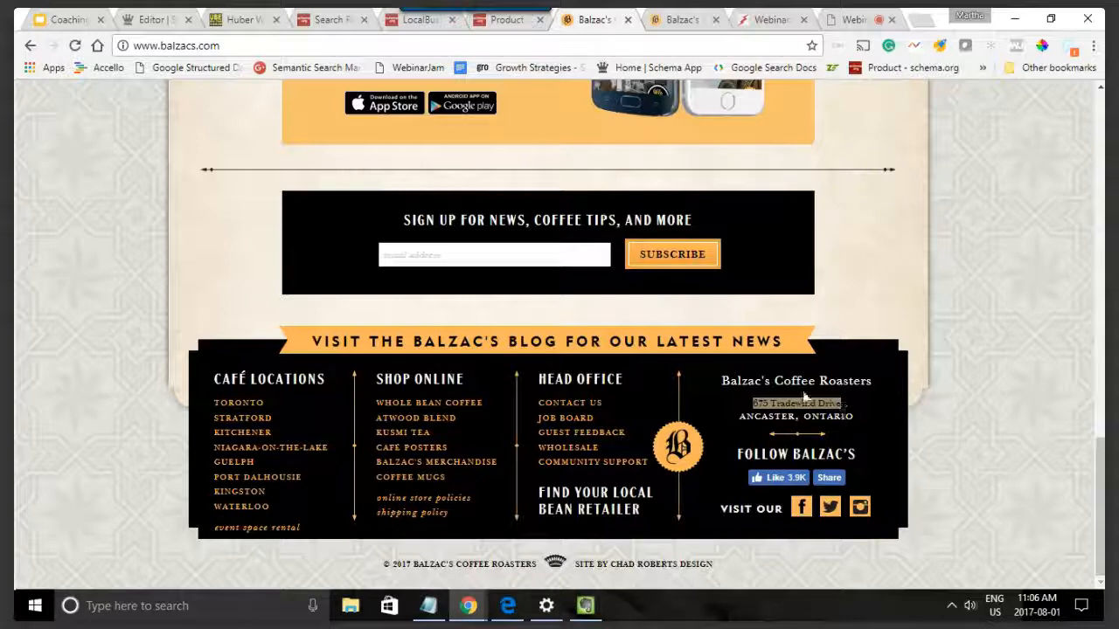
click(595, 404)
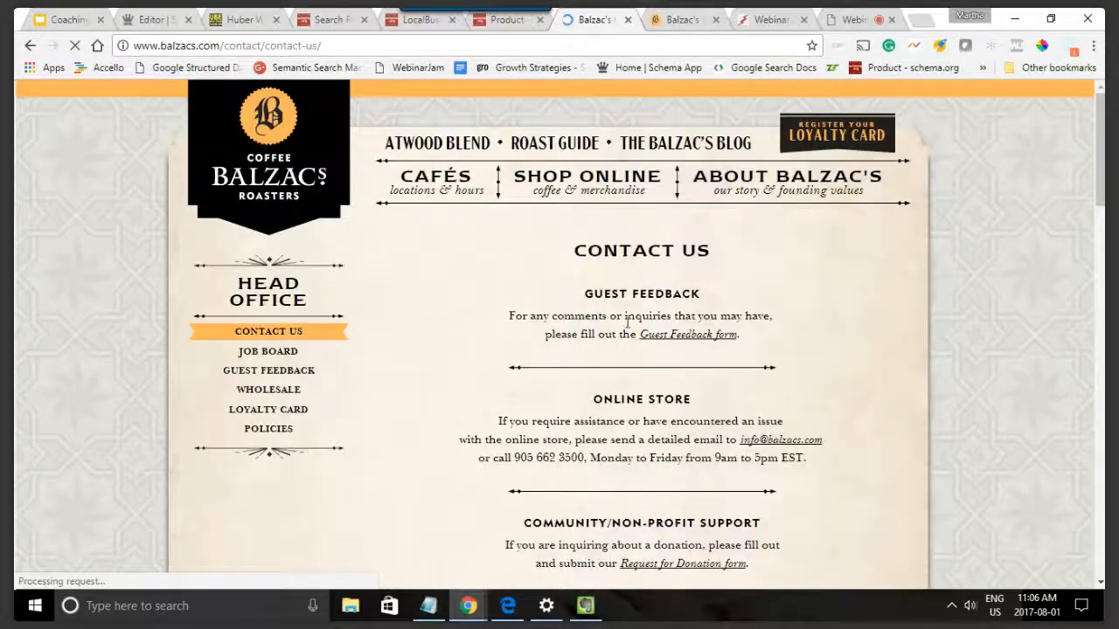
scroll(671, 435, down, 3)
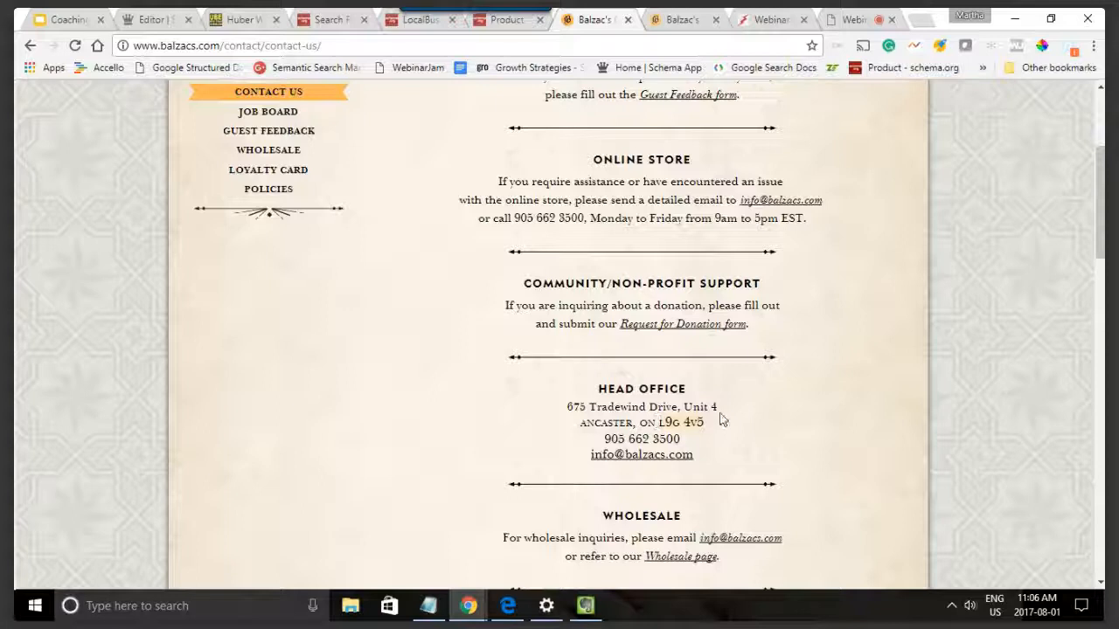
click(159, 20)
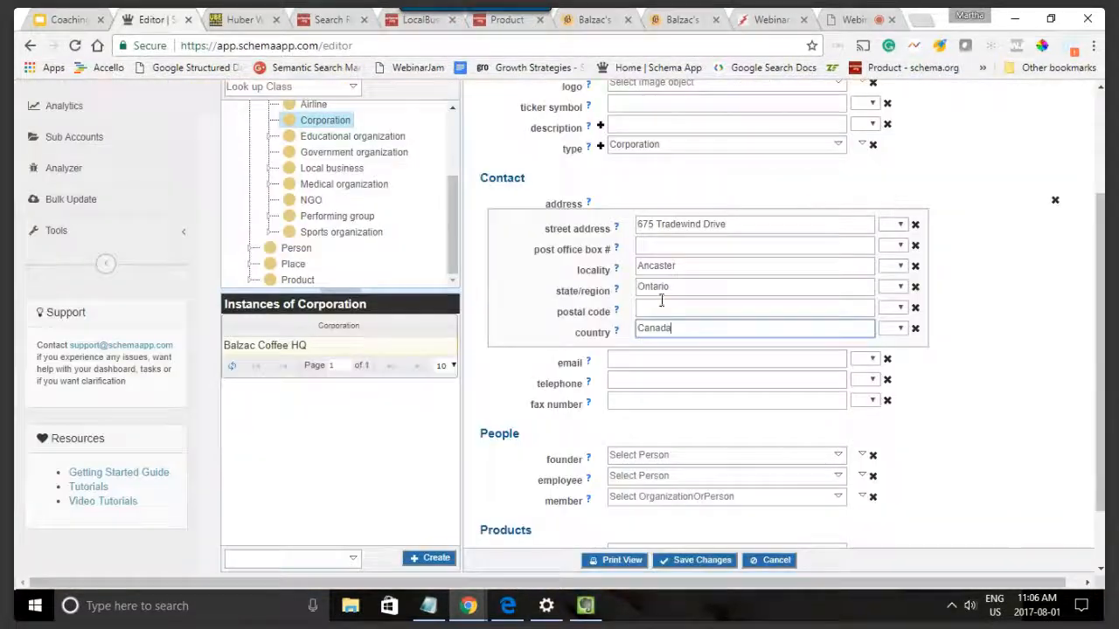
click(658, 310)
text(l9g 4v5)
Step: Start creating a new data item for the corporation's sub organization and name it "Kitchener Balzac"
scroll(1032, 349, down, 2)
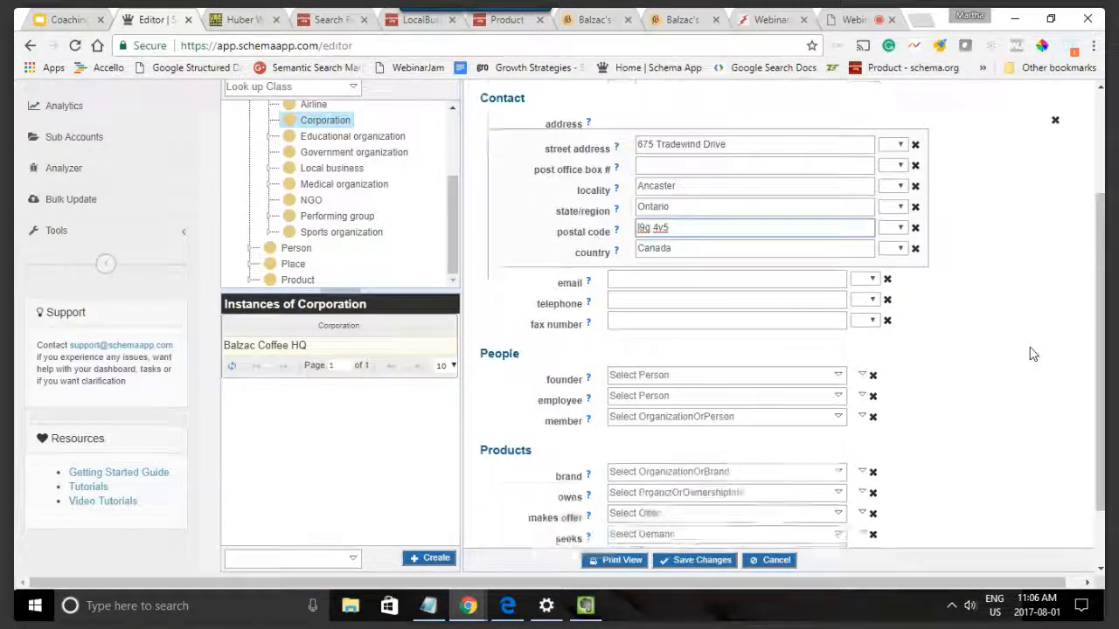
scroll(1031, 352, down, 2)
scroll(1033, 353, down, 1)
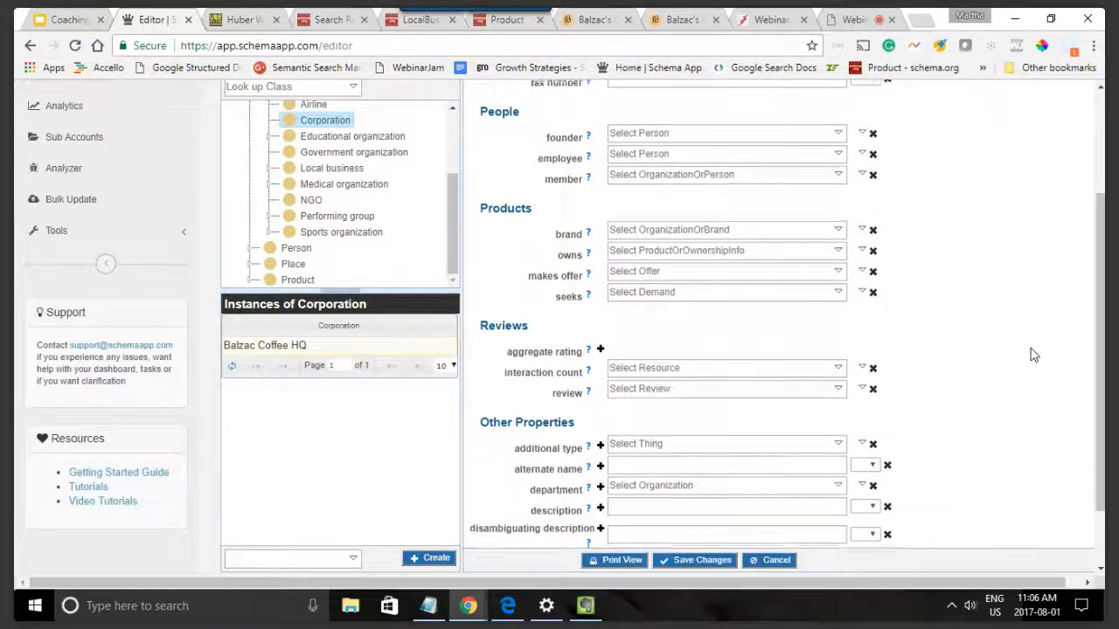
scroll(1031, 353, down, 3)
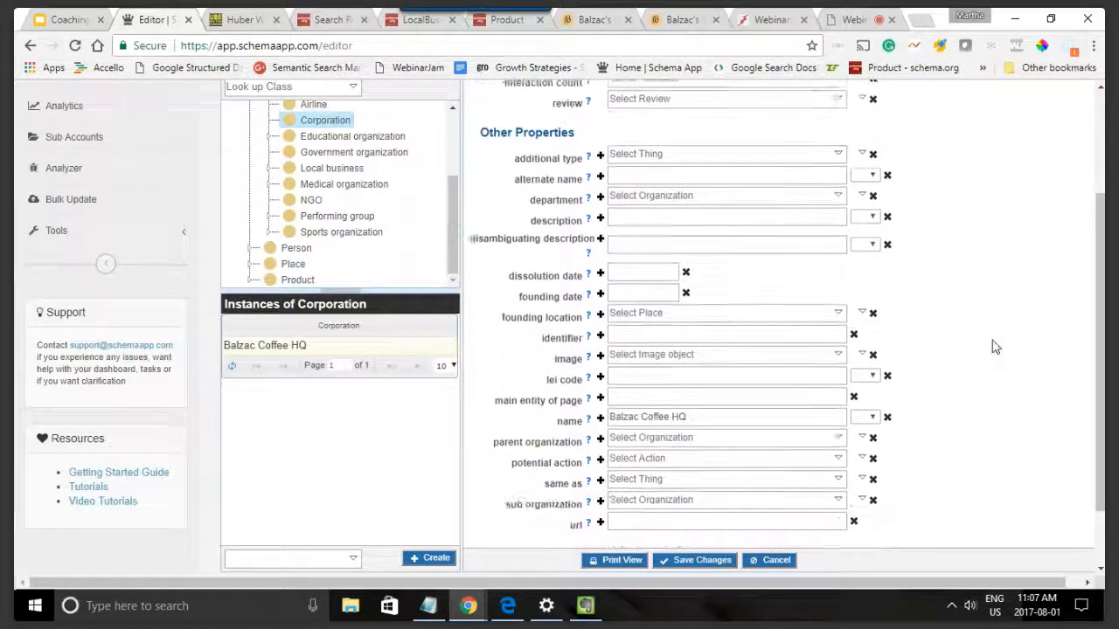
scroll(992, 347, down, 1)
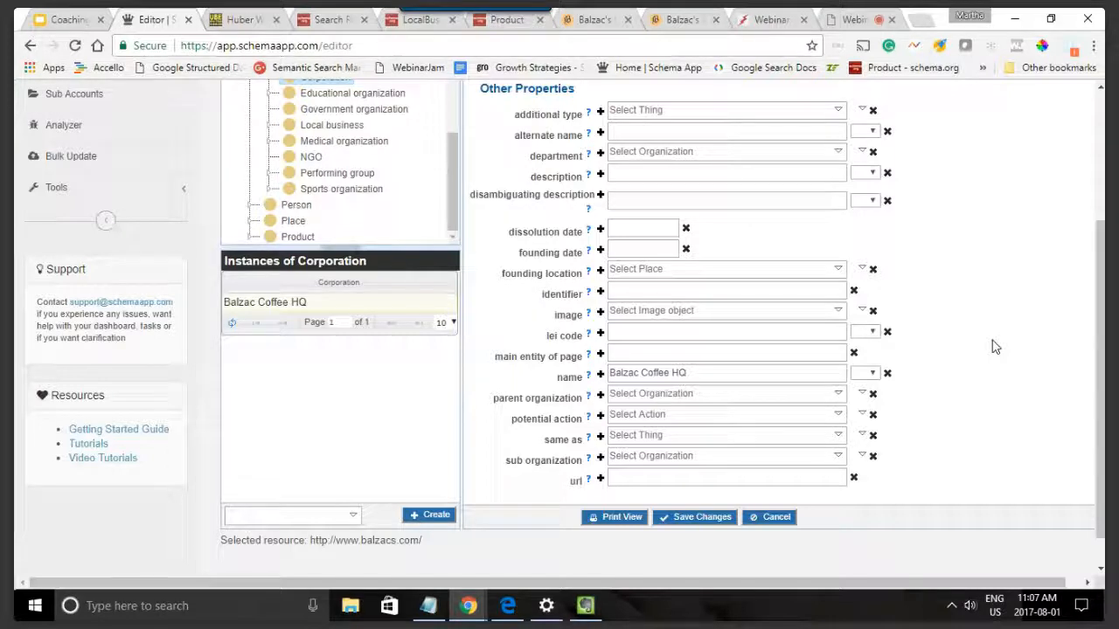
scroll(612, 351, down, 1)
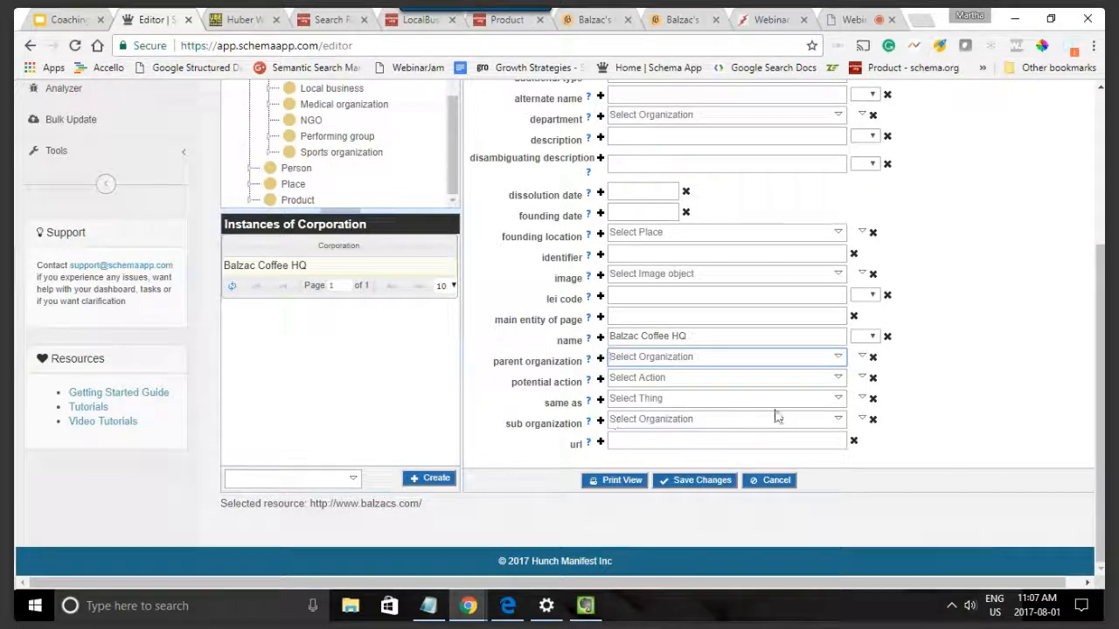
click(861, 419)
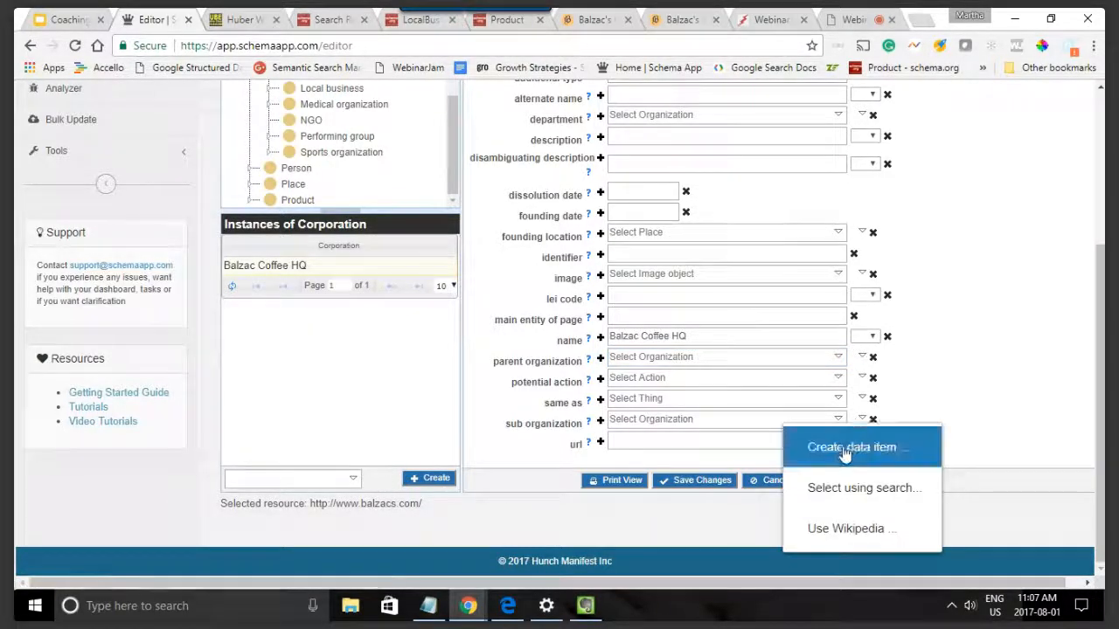
click(844, 448)
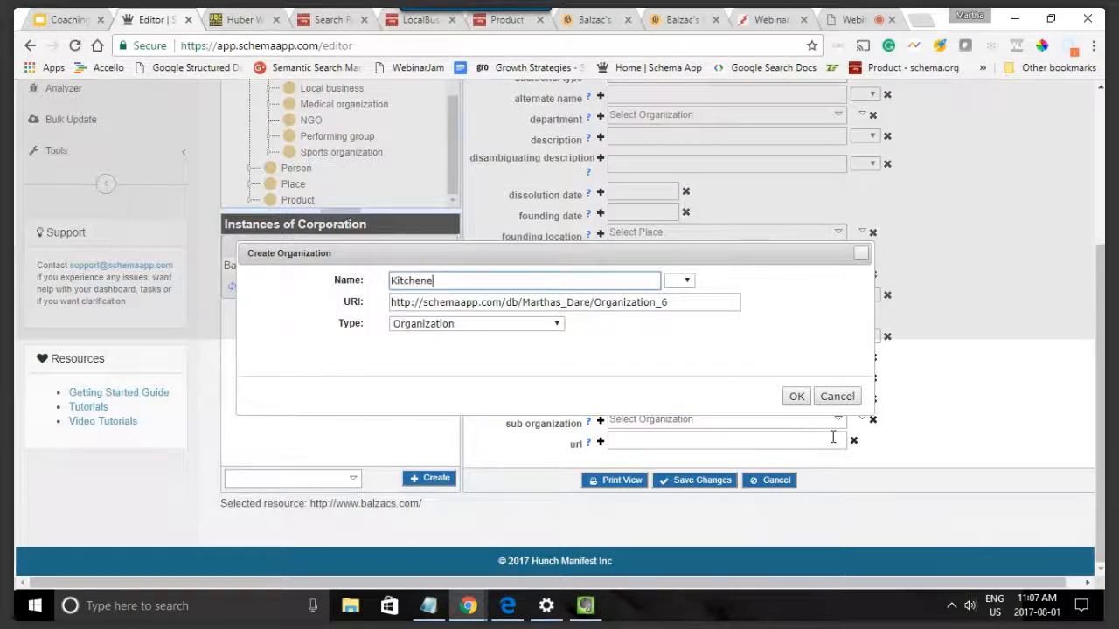
text(Kitchener Balzac)
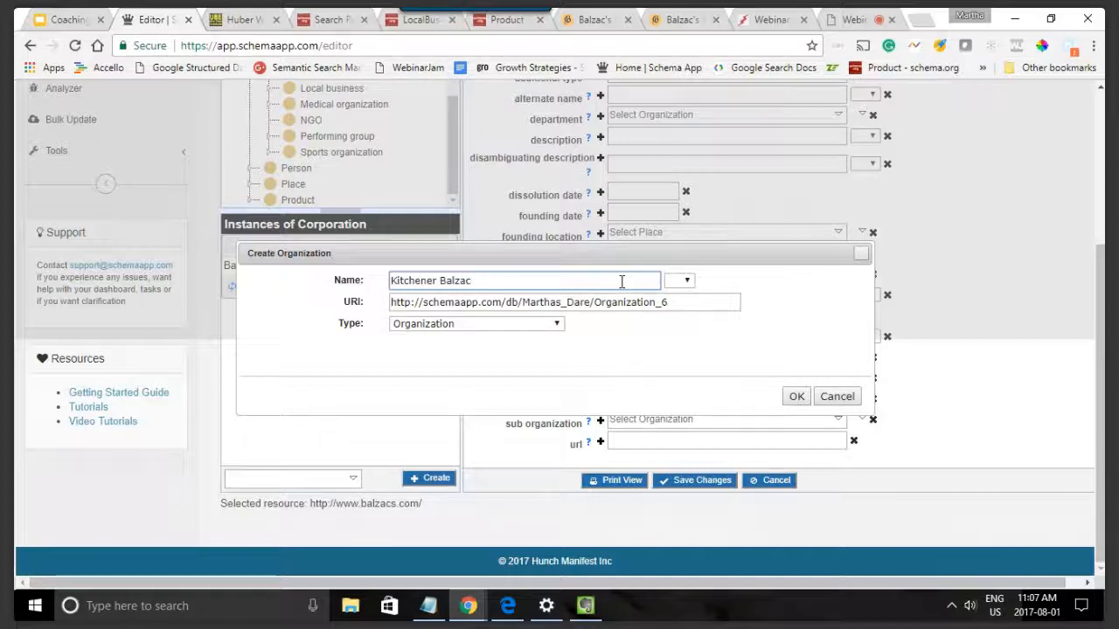
click(603, 17)
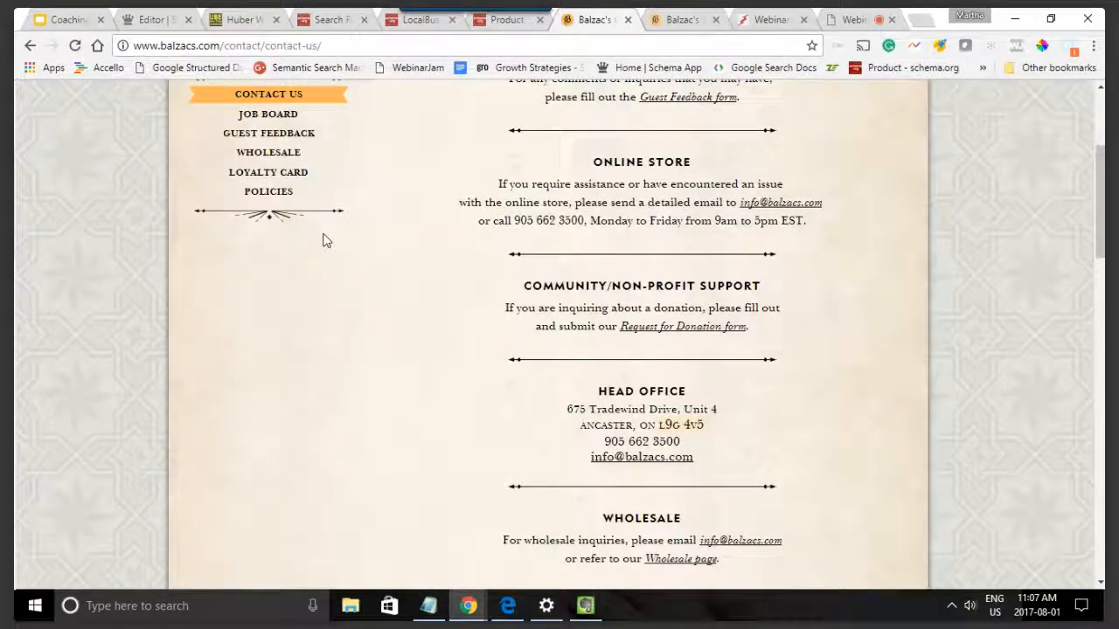
scroll(326, 240, down, 15)
click(226, 435)
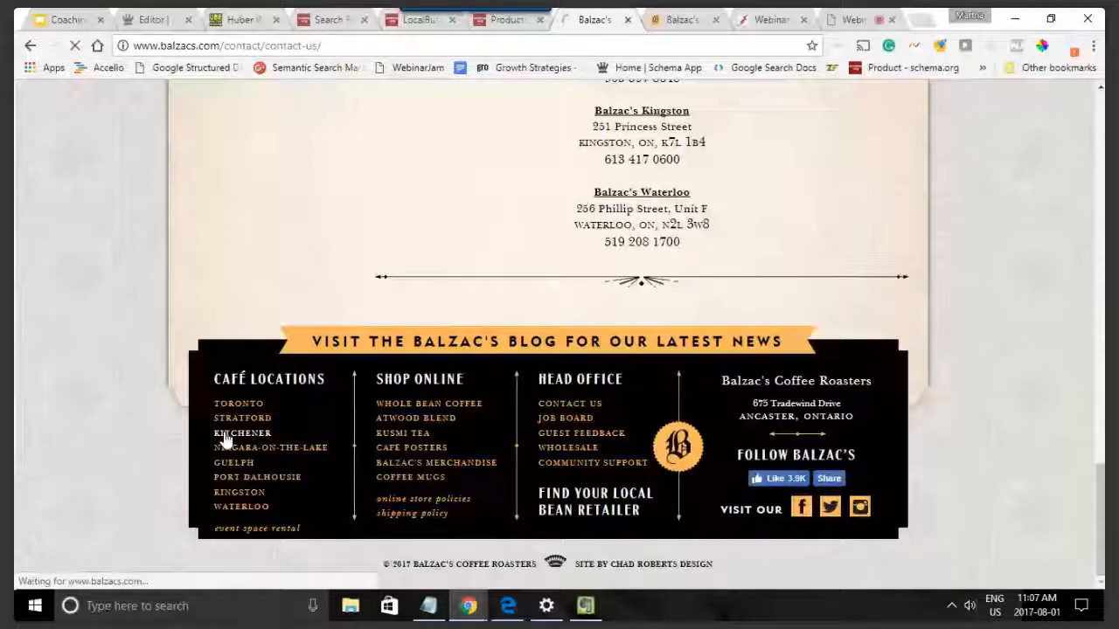
click(428, 45)
key(ctrl+c)
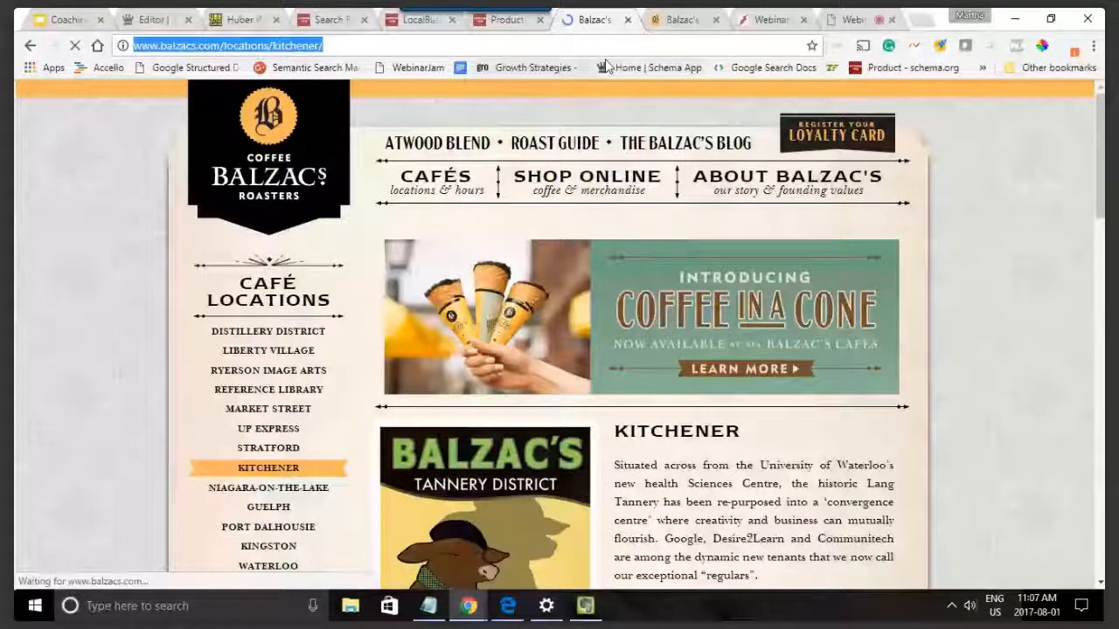
click(155, 19)
triple_click(597, 302)
key(ctrl+v)
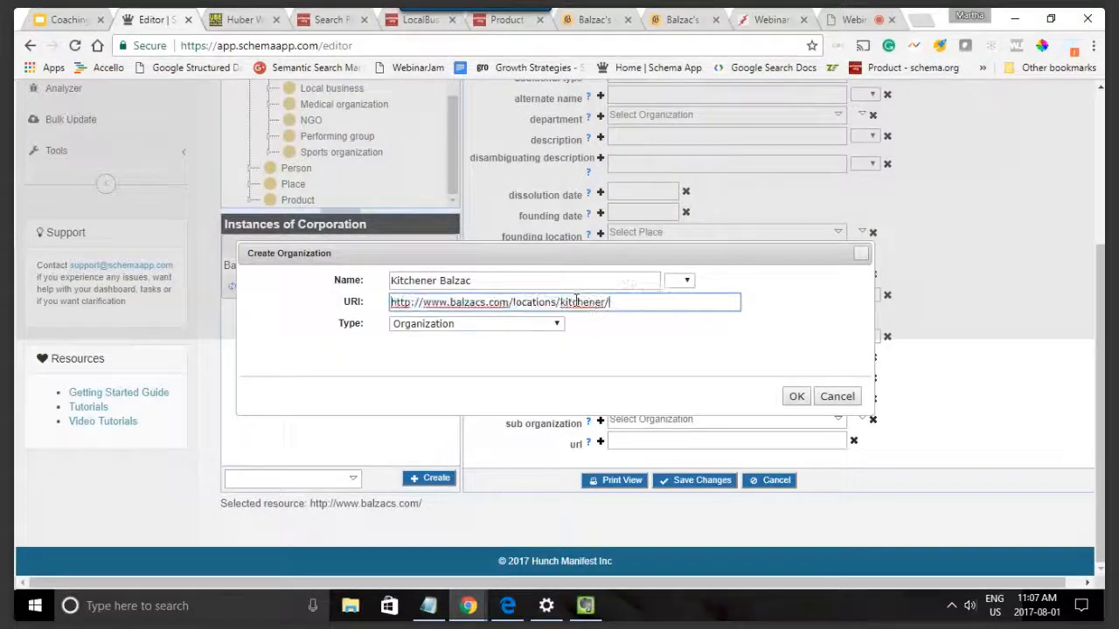
Step: Set the new organization's type to Cafe or coffee shop and create it as the sub organization
click(553, 325)
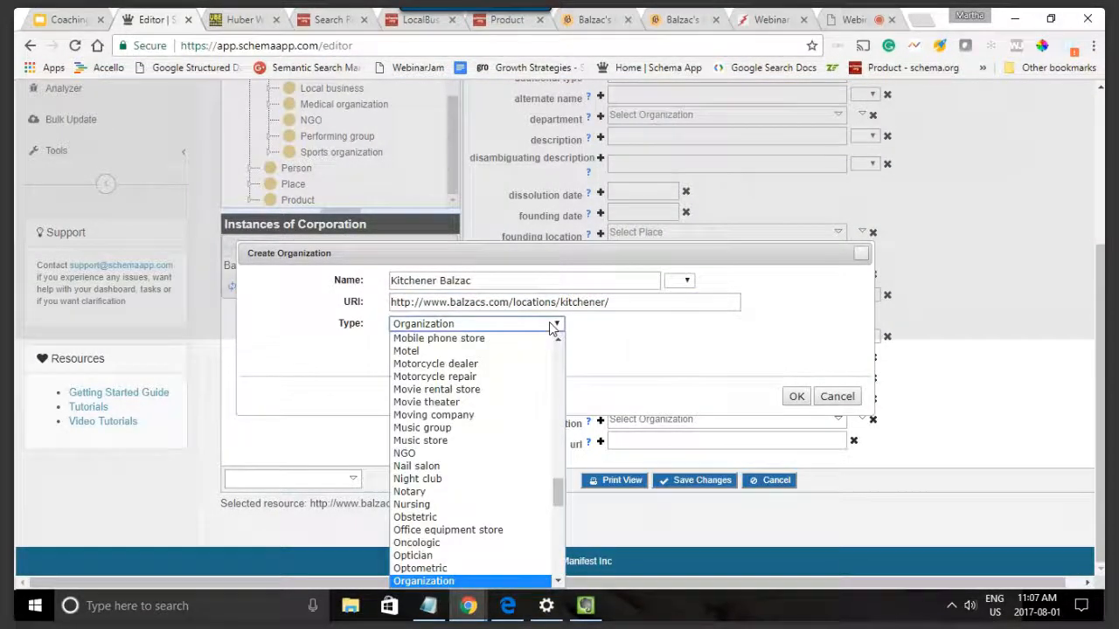
key(c)
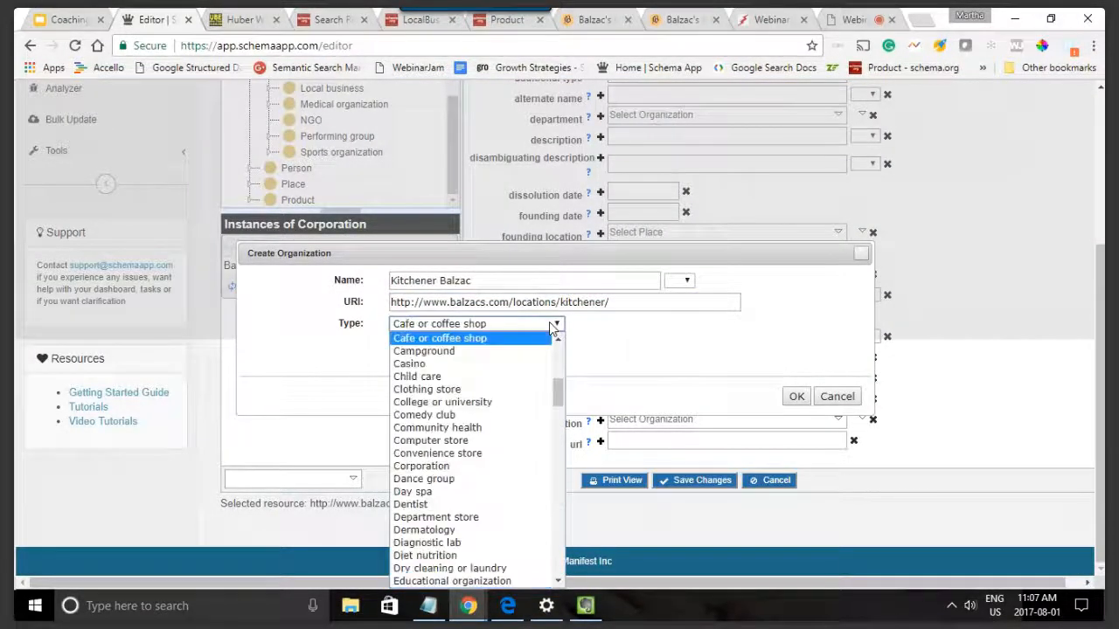
click(495, 339)
click(789, 395)
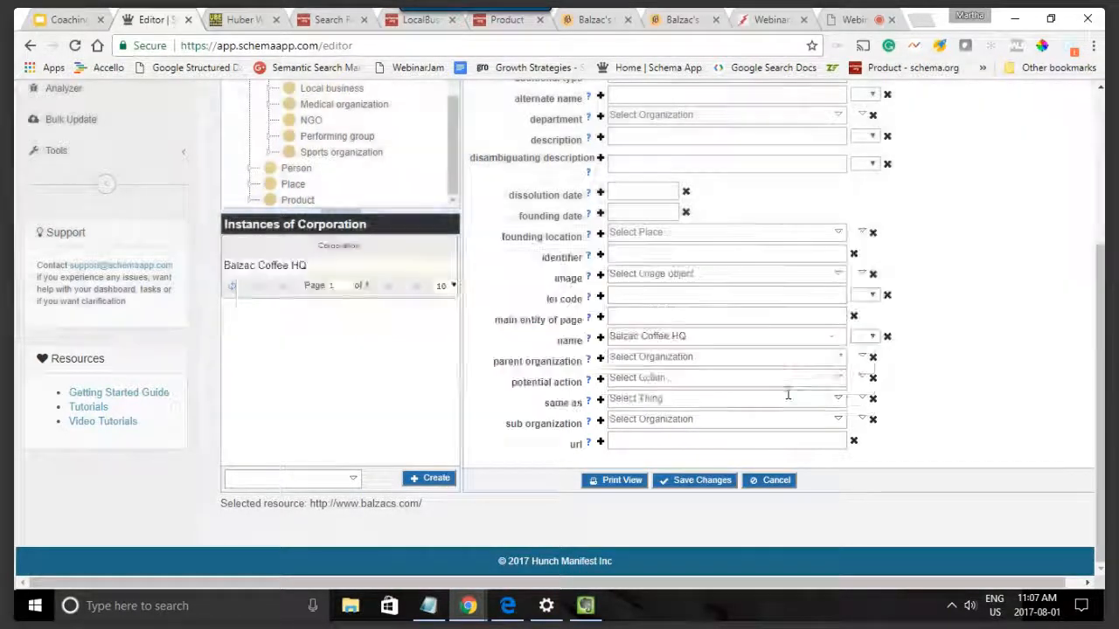
Step: Clear the corporation's name property under Other Properties
click(617, 336)
drag(690, 336, 614, 337)
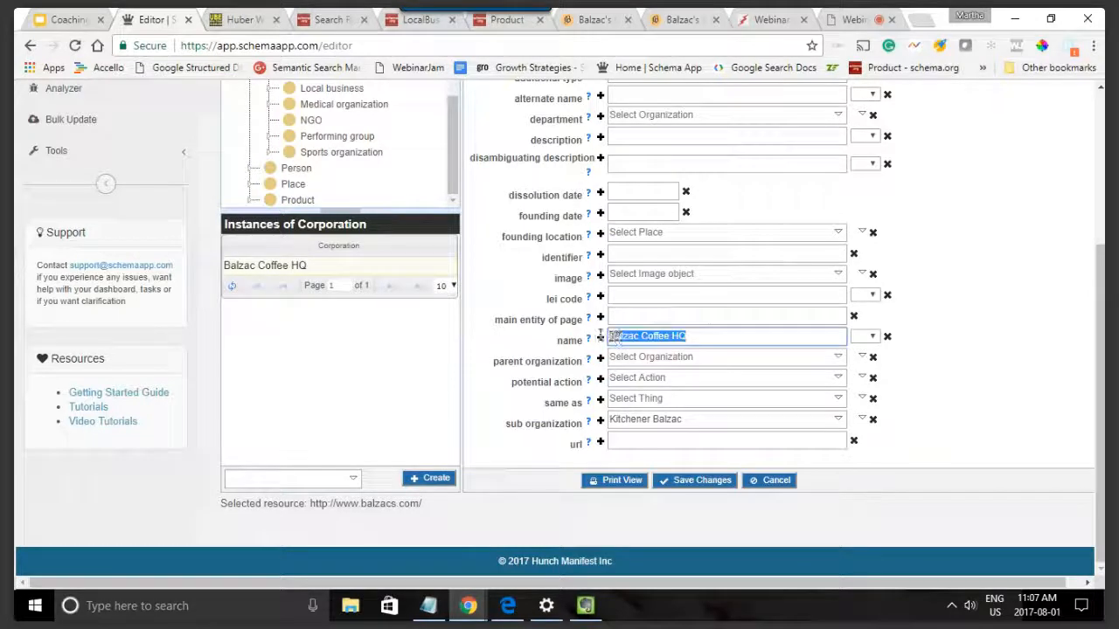
key(BackSpace)
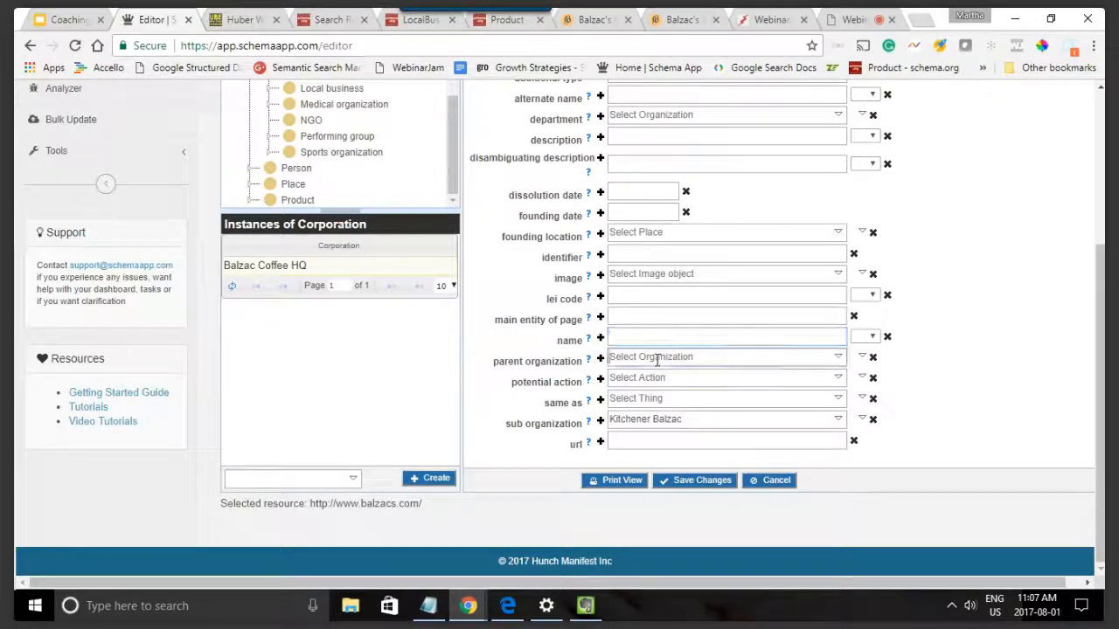
click(657, 358)
text(B)
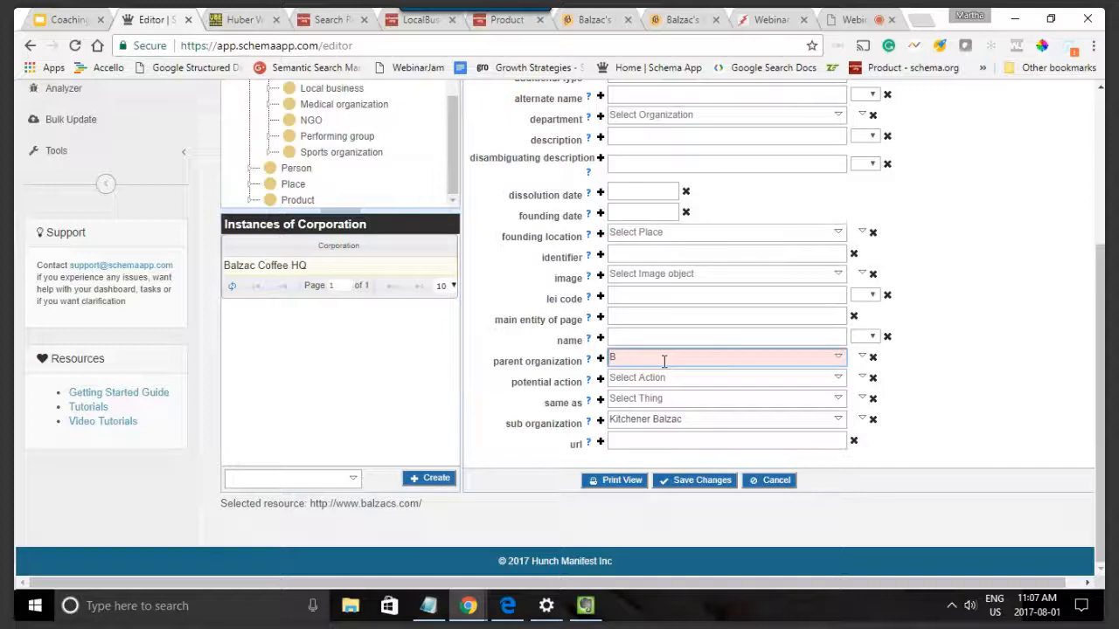
key(BackSpace)
text(Bal)
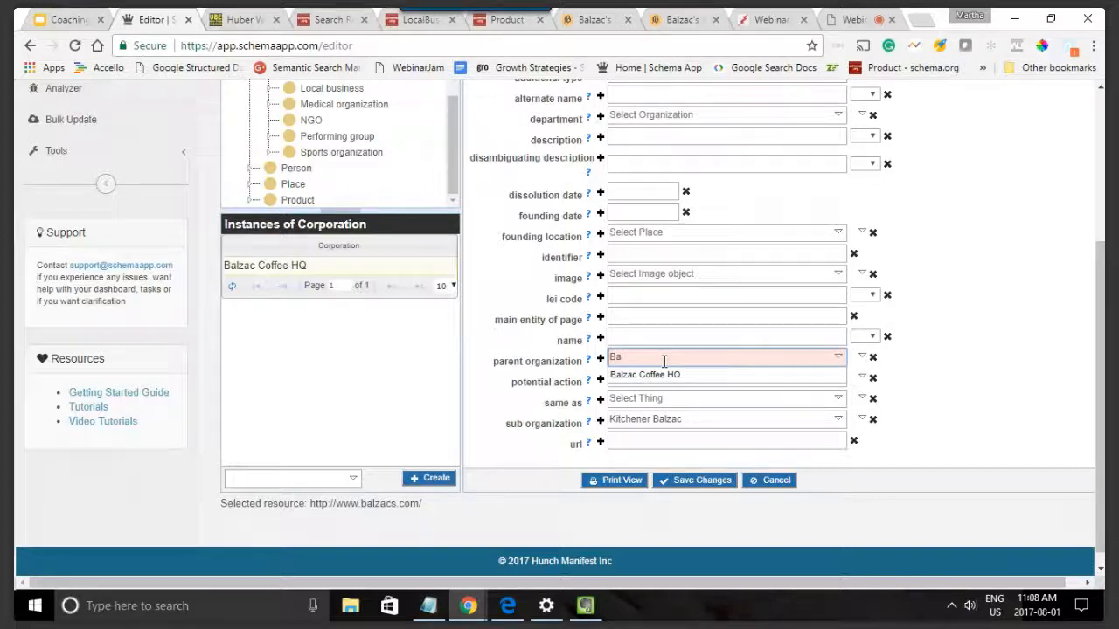
click(1005, 338)
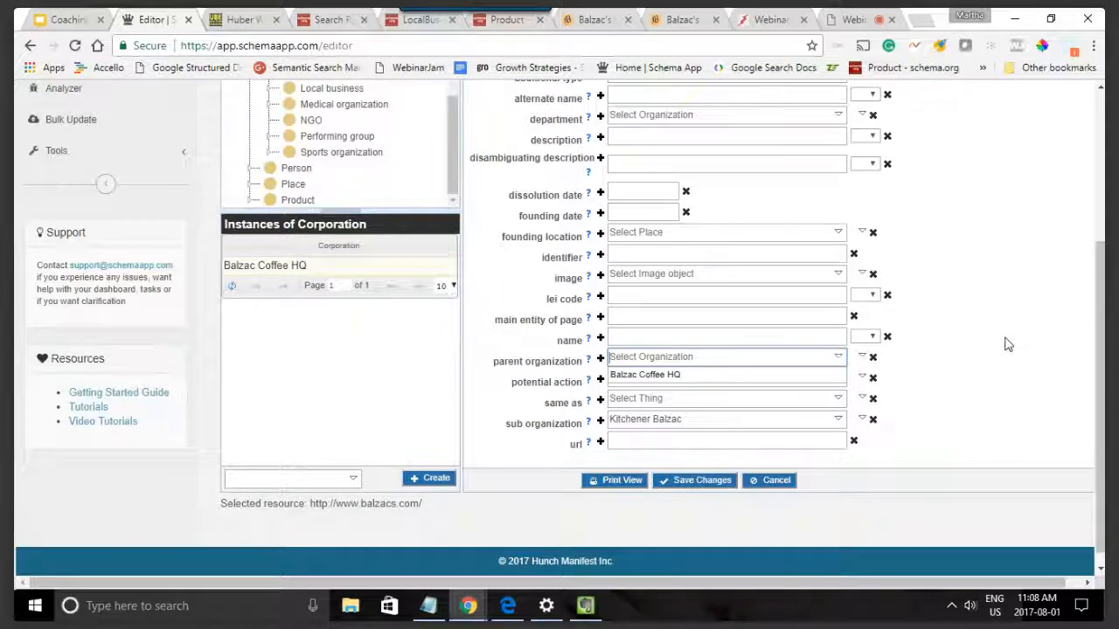
Step: Add two more blank sub organization fields below Kitchener Balzac
scroll(1007, 344, down, 1)
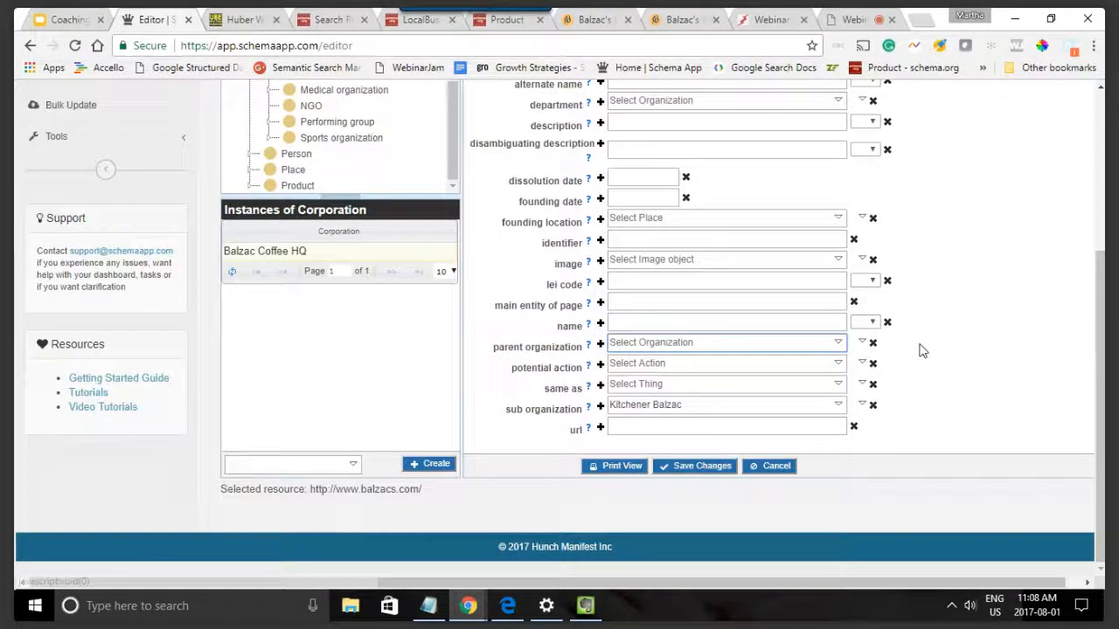
click(759, 406)
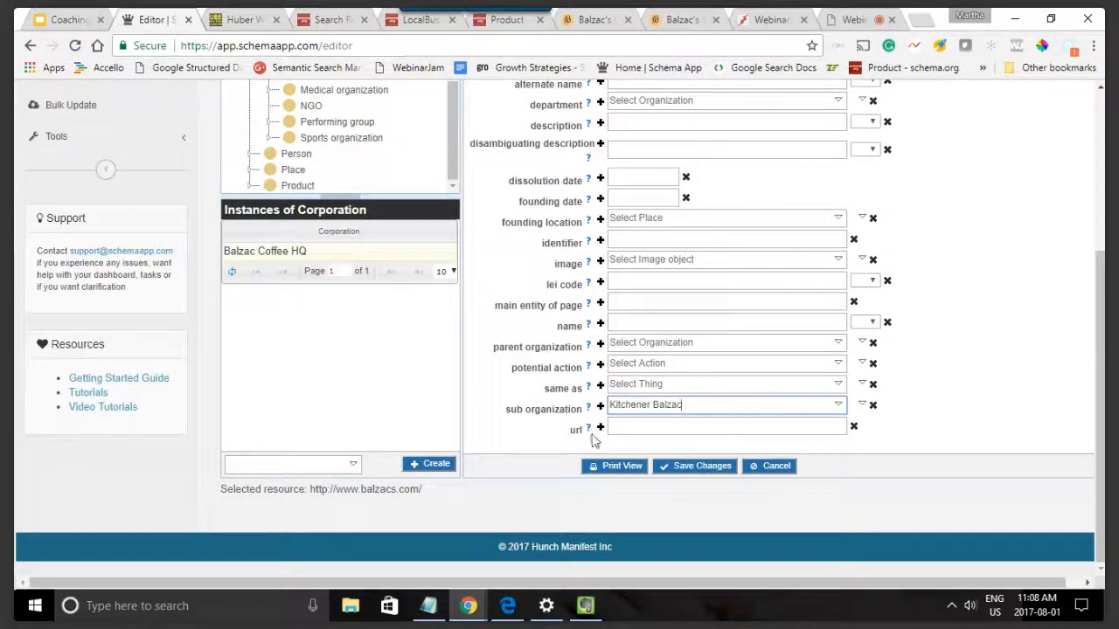
click(600, 407)
click(601, 407)
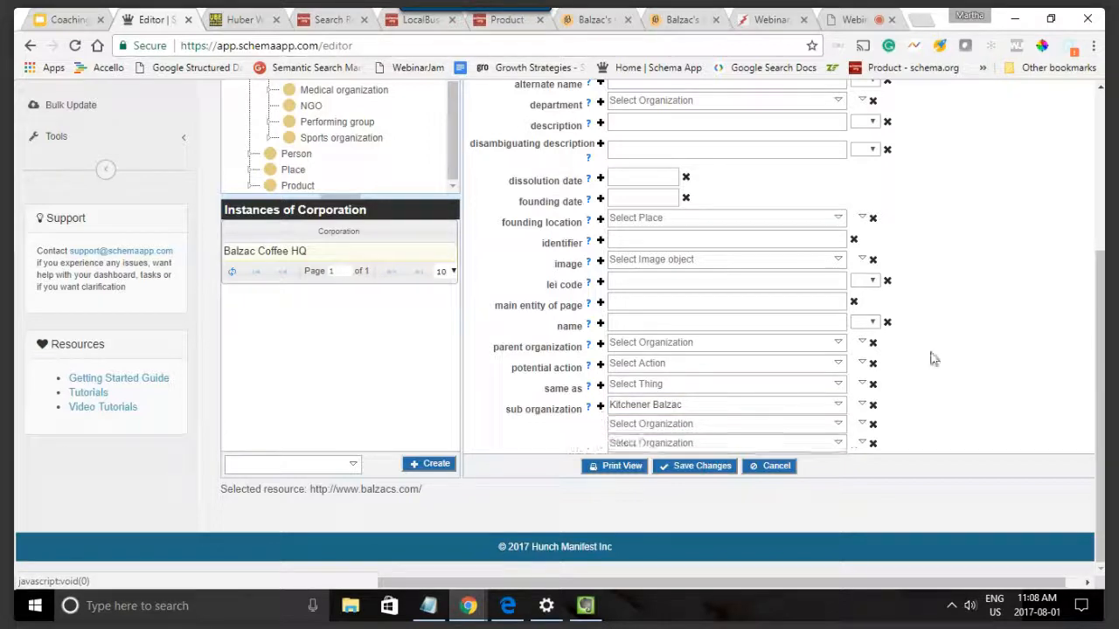
scroll(933, 358, down, 1)
click(696, 432)
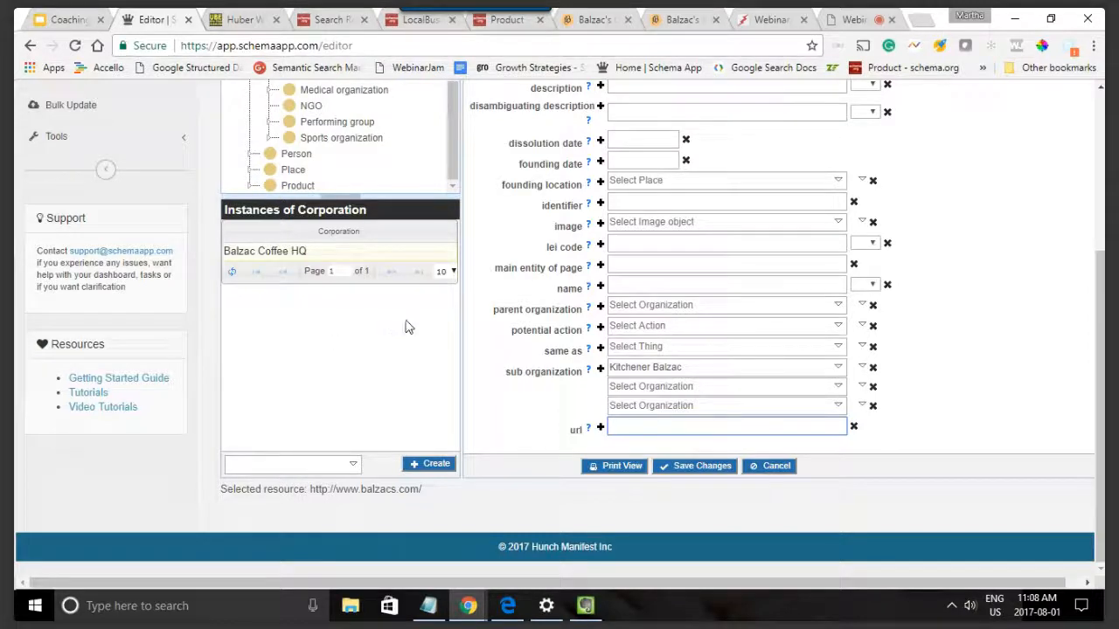
scroll(342, 183, up, 3)
scroll(357, 166, down, 2)
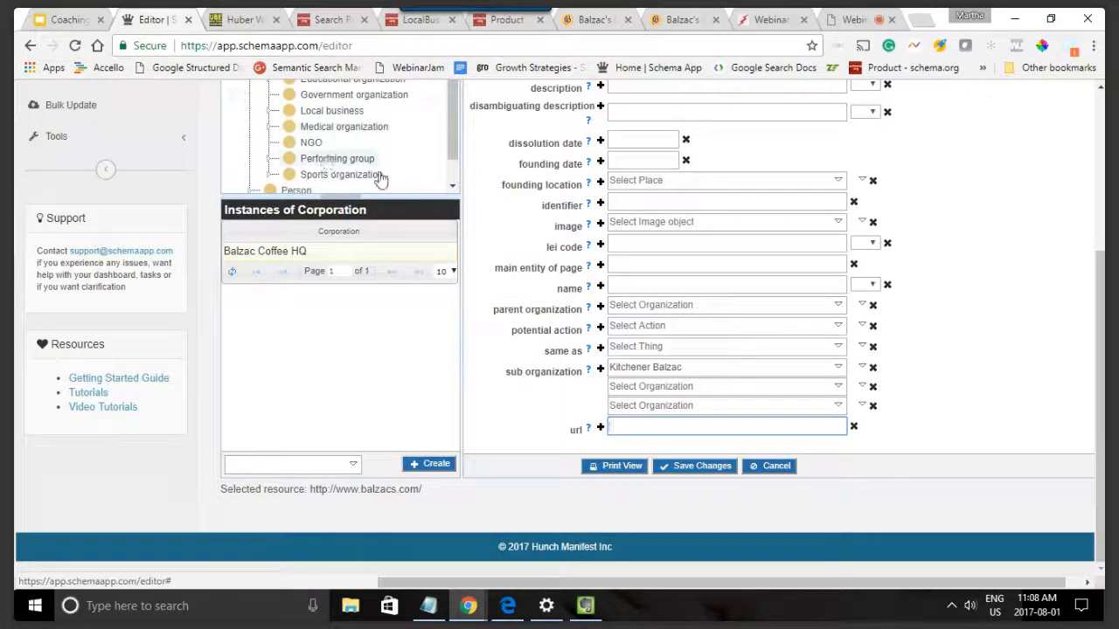
scroll(951, 203, up, 1)
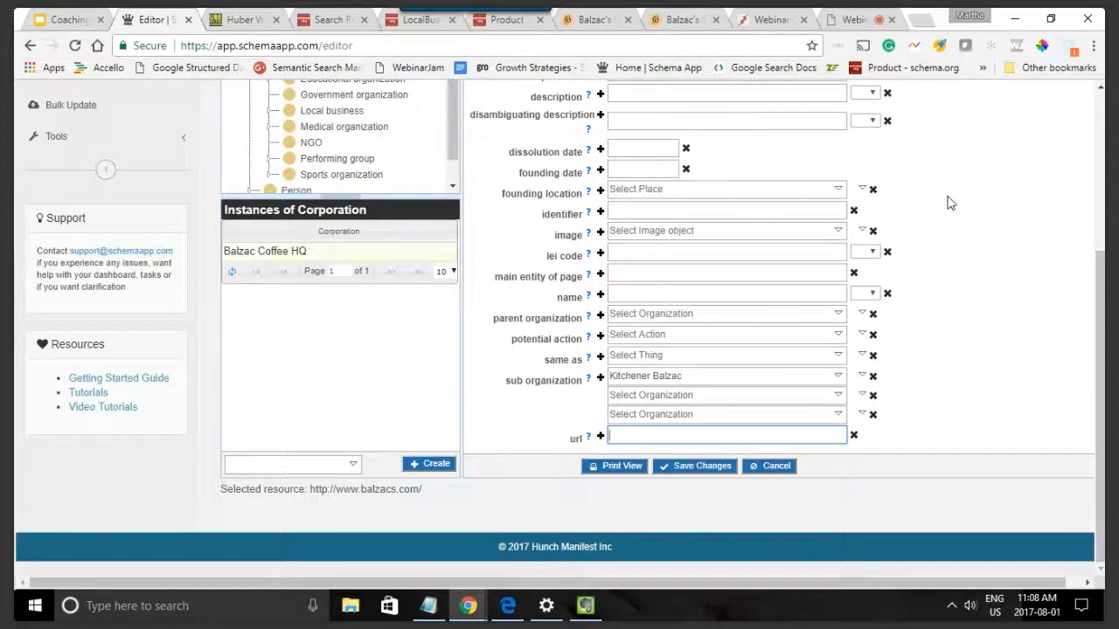
click(594, 19)
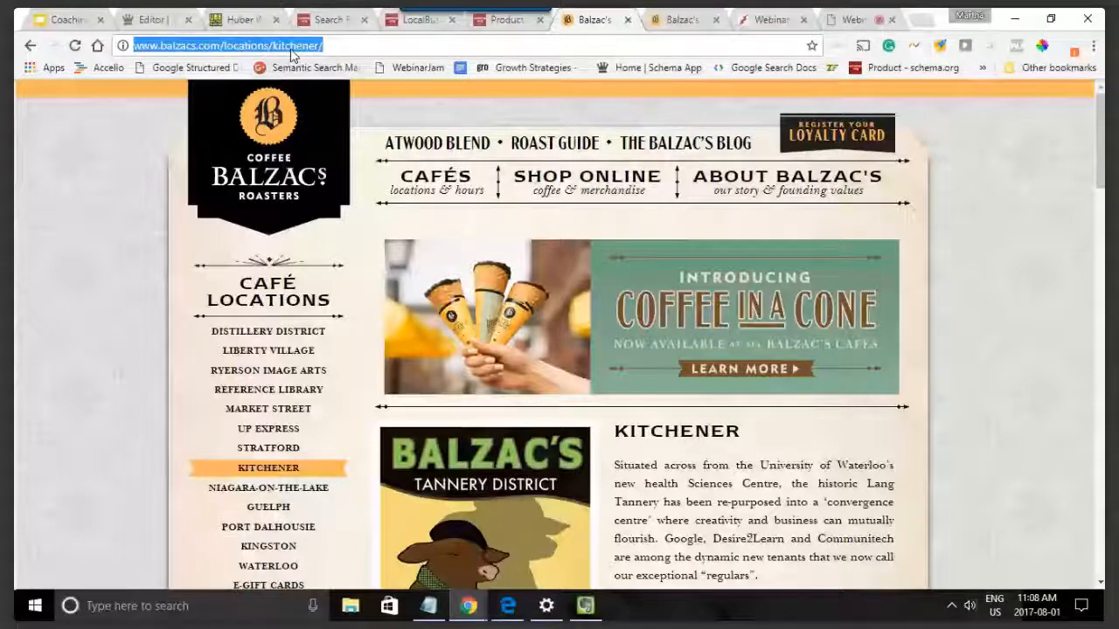
click(153, 19)
text(http://www.balzacs.com/)
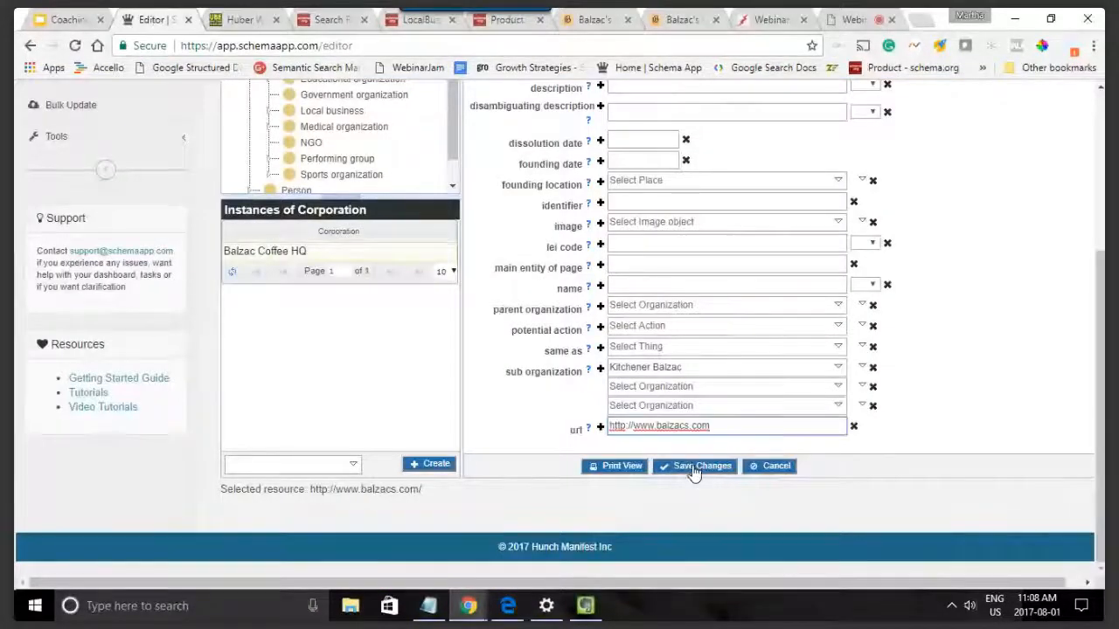
click(687, 466)
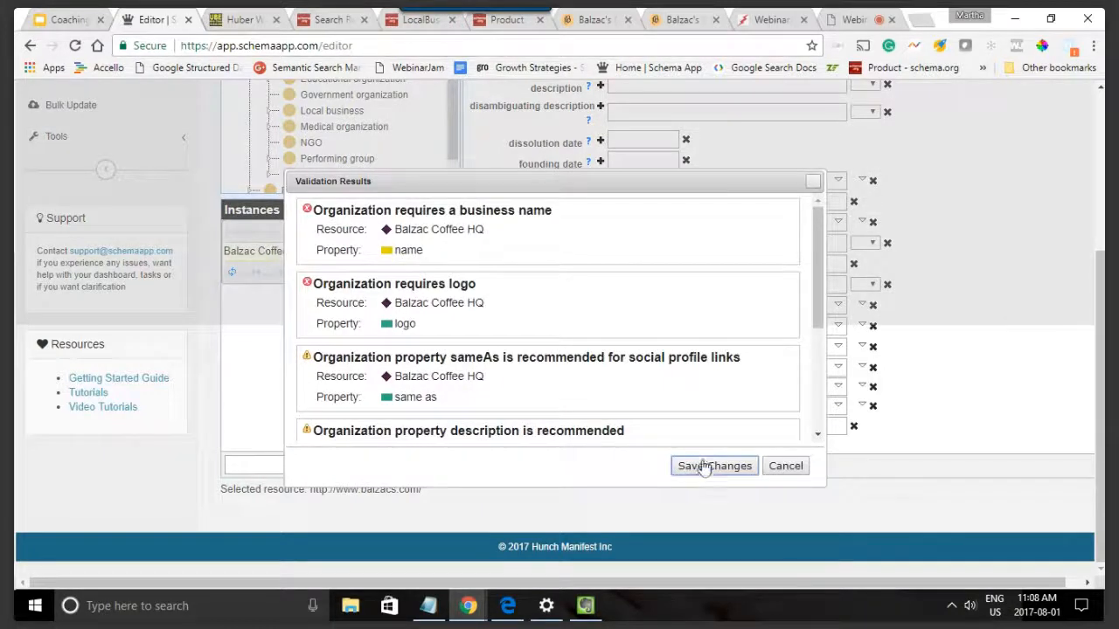
click(704, 468)
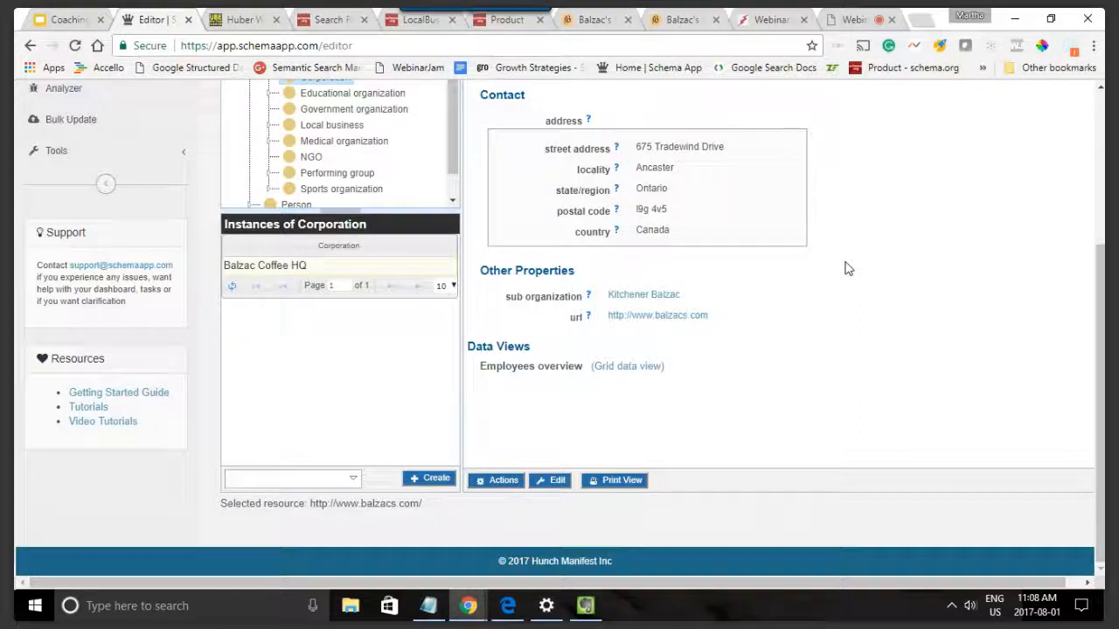
Step: Open the Kitchener Balzac sub organization for editing and find its parent organization property
click(617, 301)
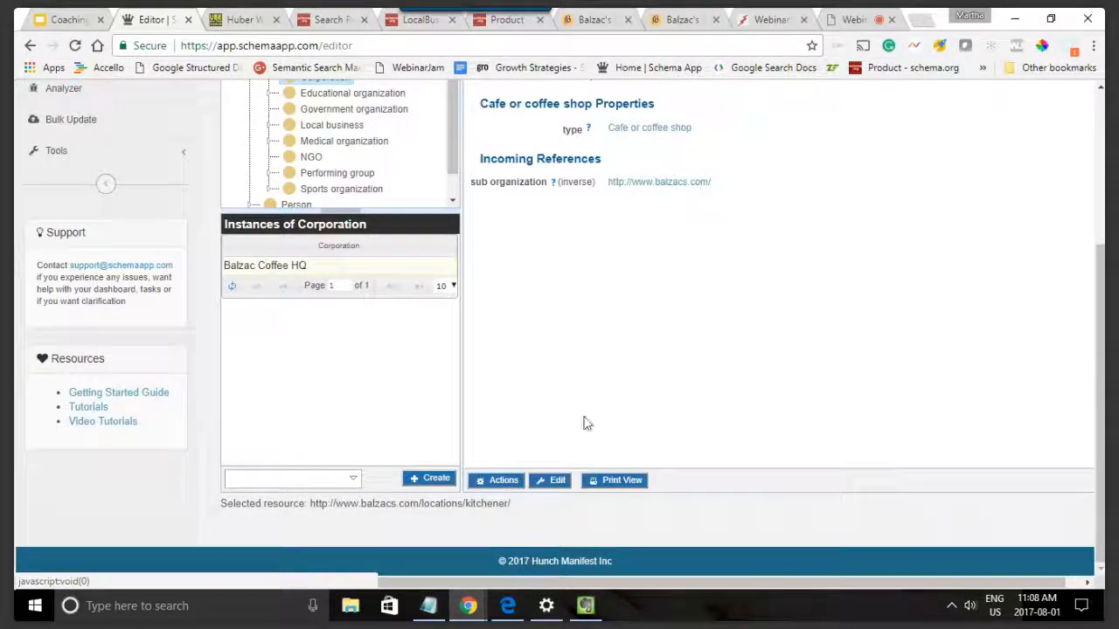
click(558, 483)
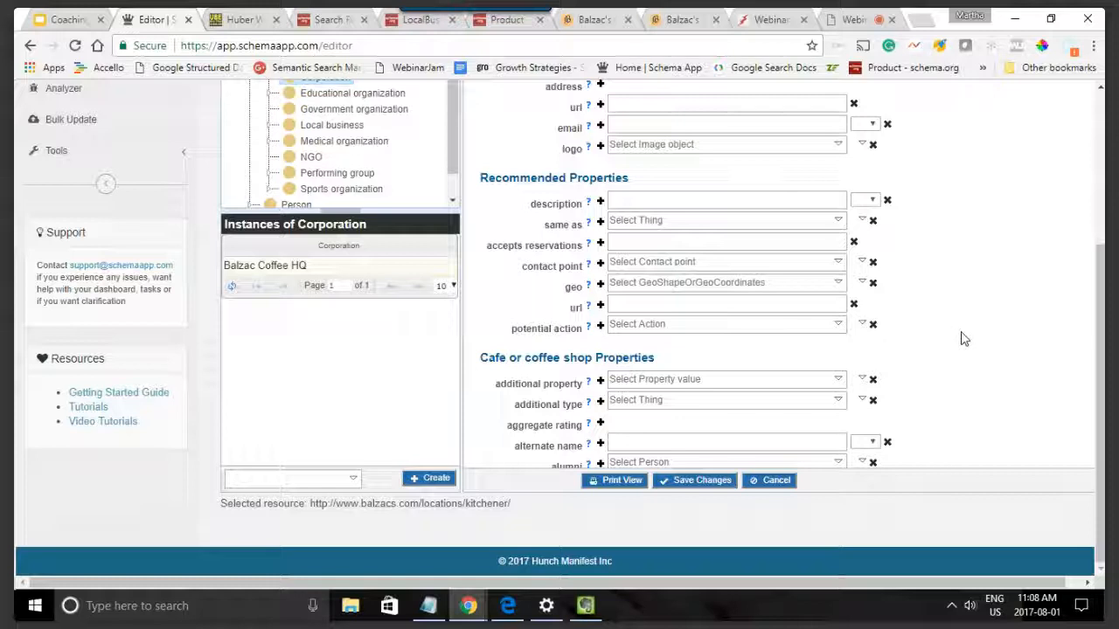
key(ctrl+f)
text(parent)
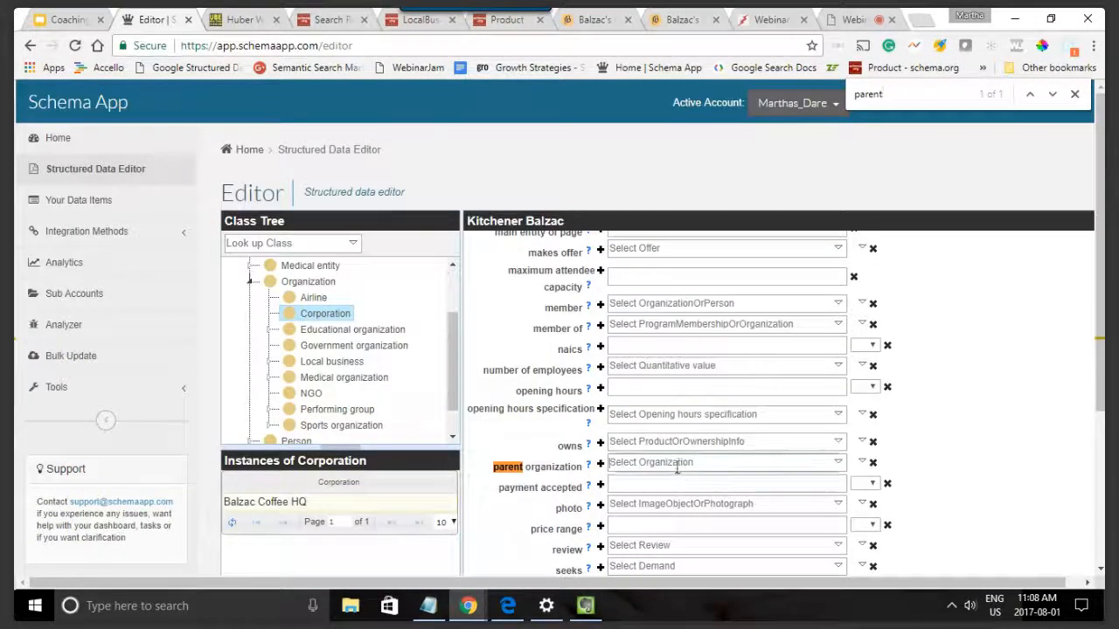
Step: Try to find the Balzac corporation among the suggested organizations for the parent organization property
click(686, 463)
text(Balz)
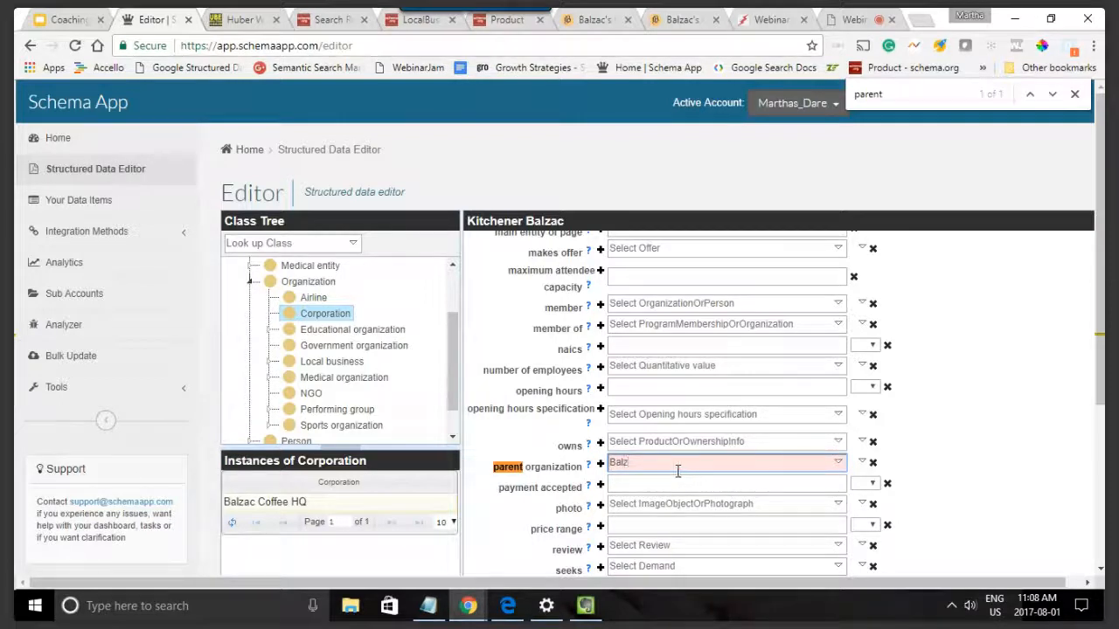
key(BackSpace)
key(BackSpace)
key(BackSpace)
key(BackSpace)
text(B)
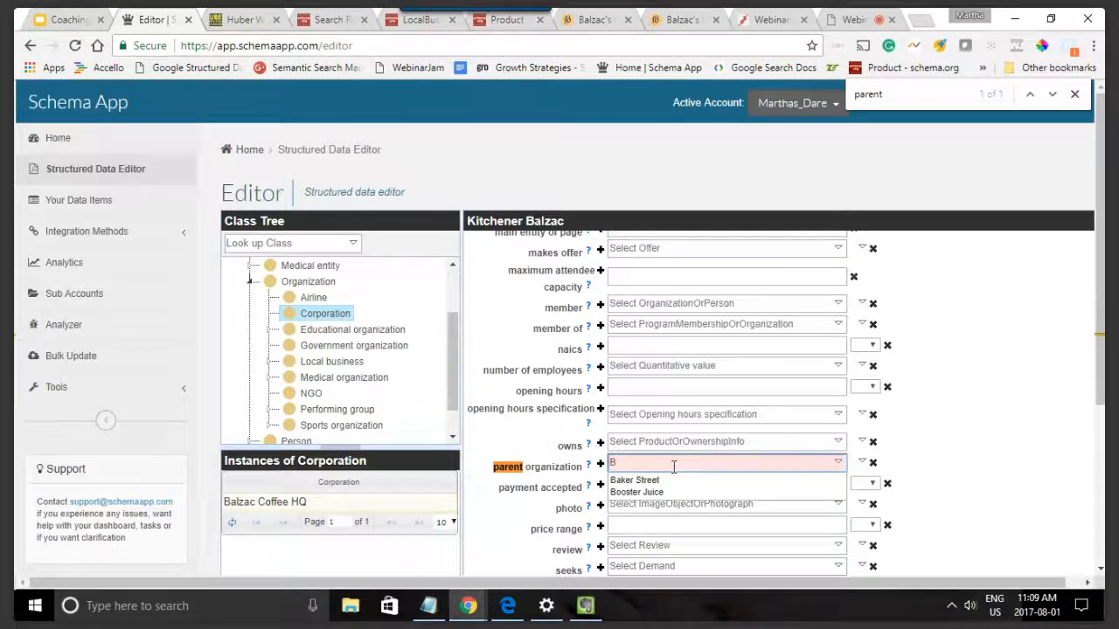
key(BackSpace)
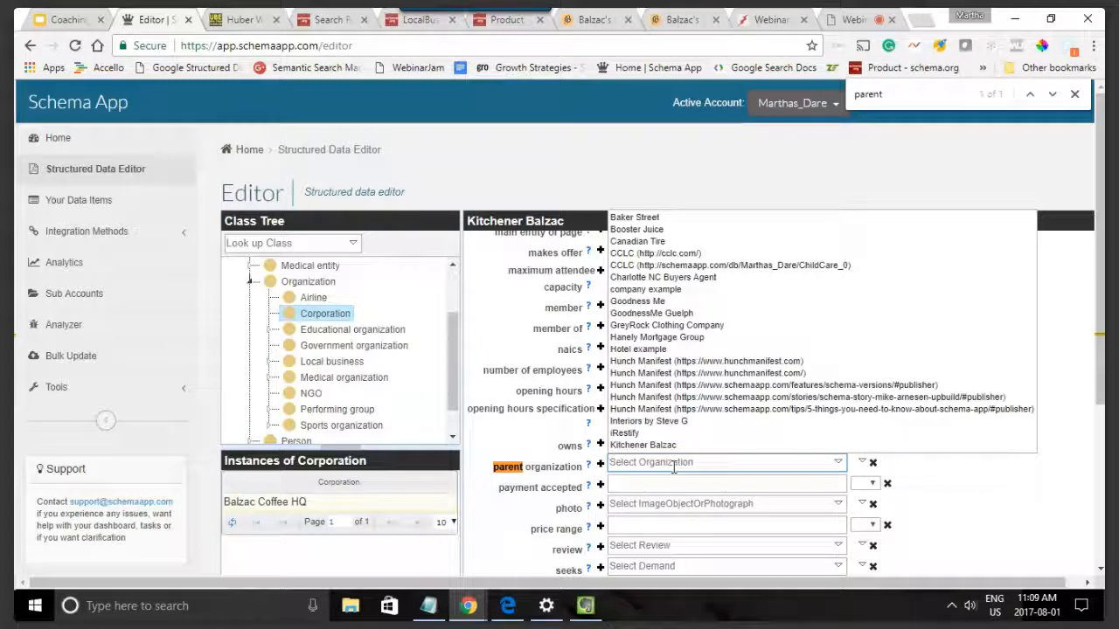
scroll(743, 349, down, 1)
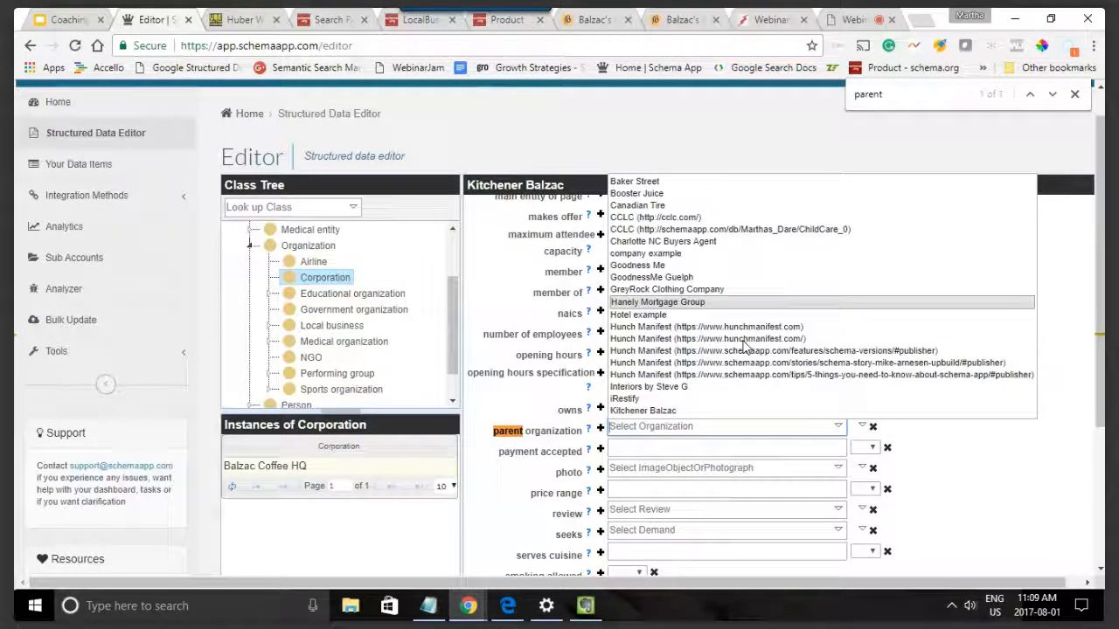
click(862, 427)
click(857, 443)
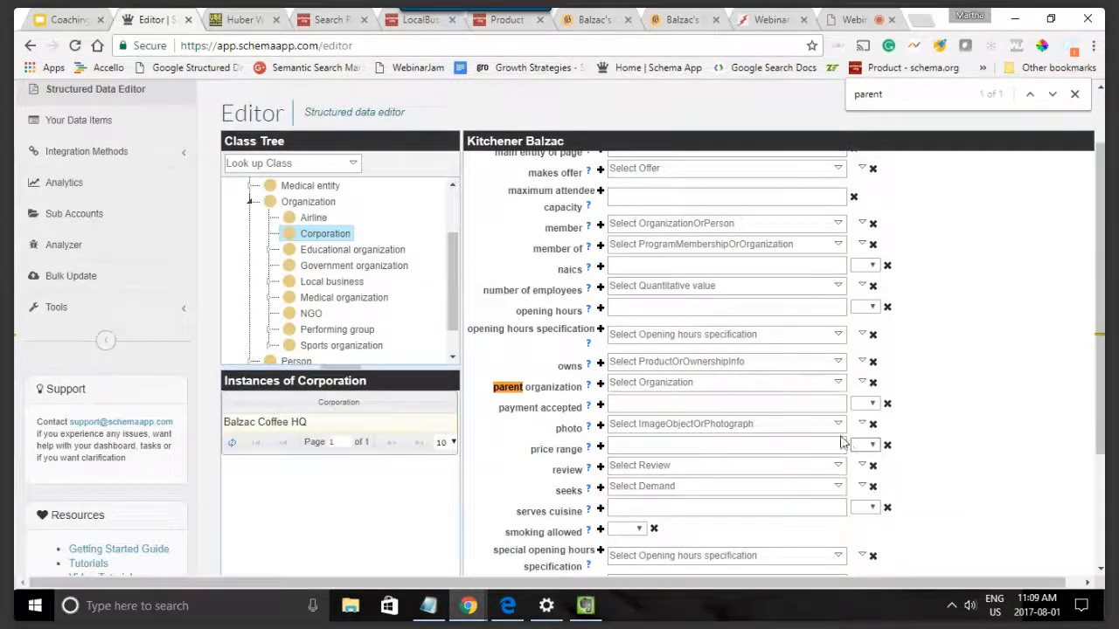
click(250, 135)
text(balzac)
click(338, 135)
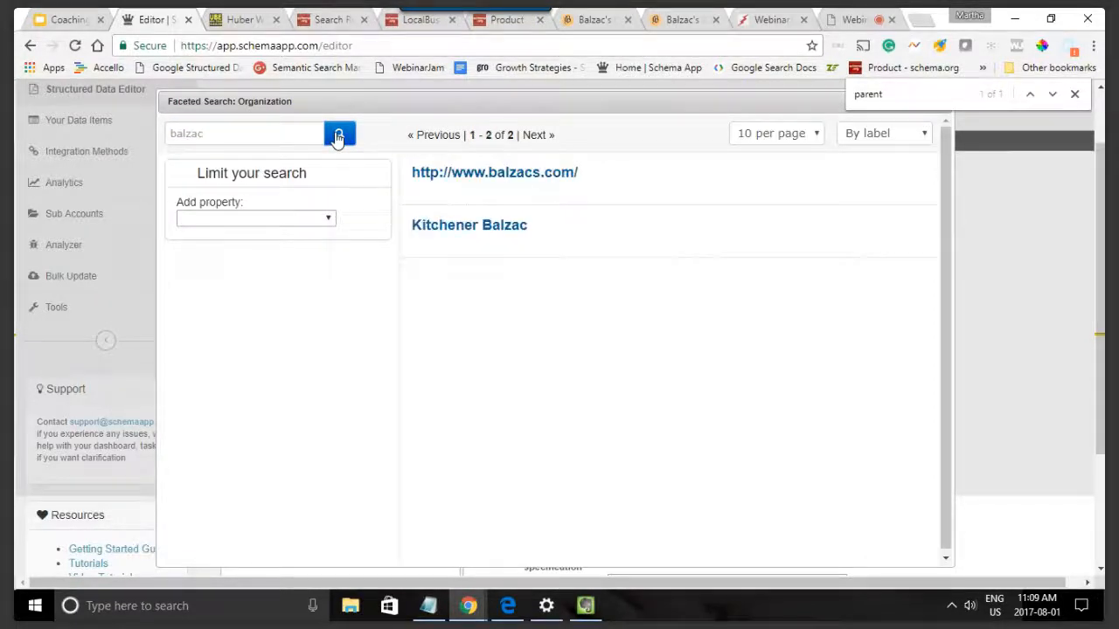
click(472, 178)
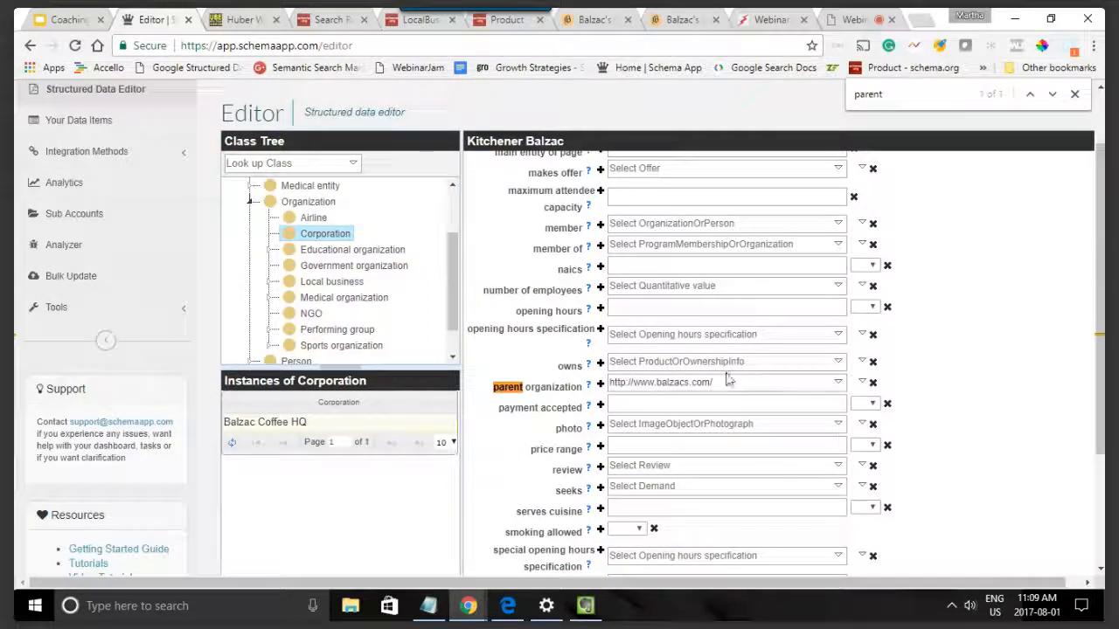
Step: Submit the edited Kitchener Balzac properties for saving and validation
scroll(757, 398, down, 1)
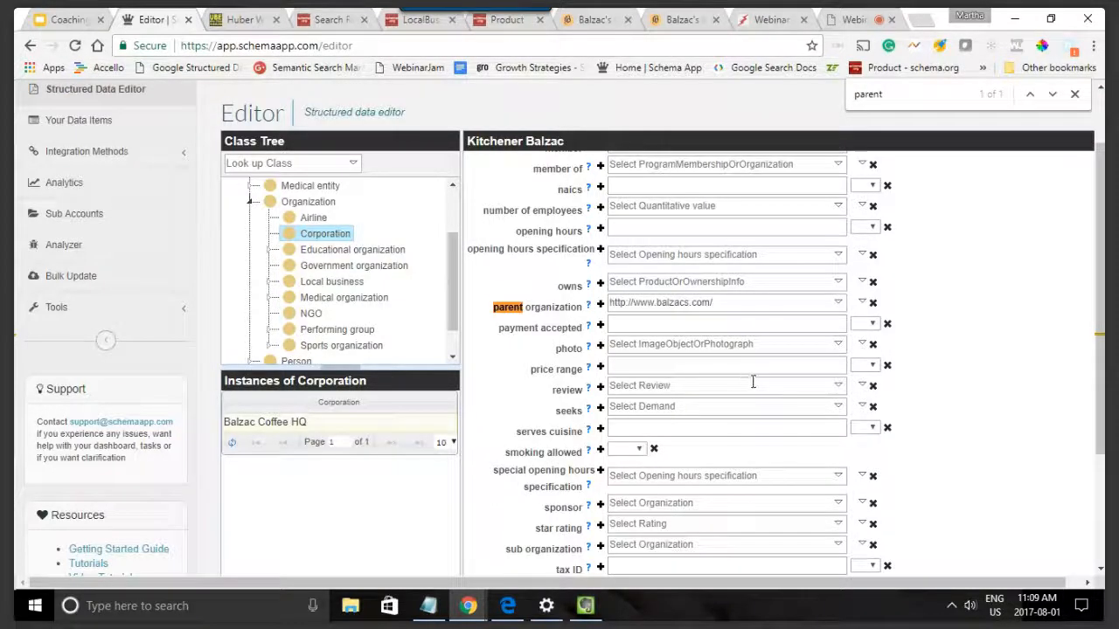
scroll(1027, 437, up, 3)
scroll(994, 457, down, 4)
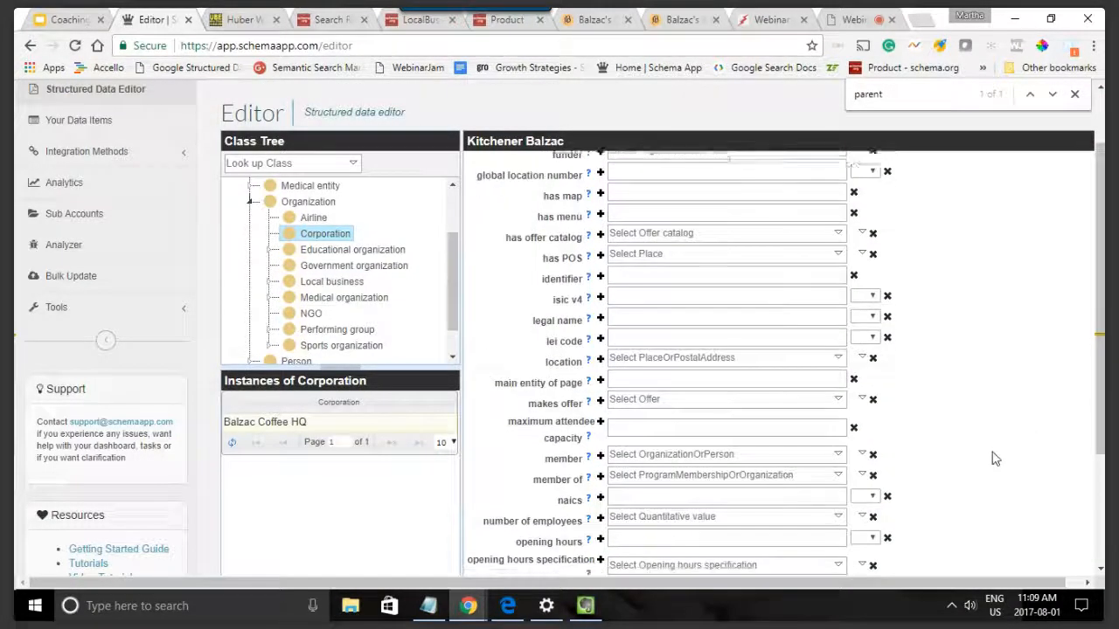
scroll(993, 457, down, 2)
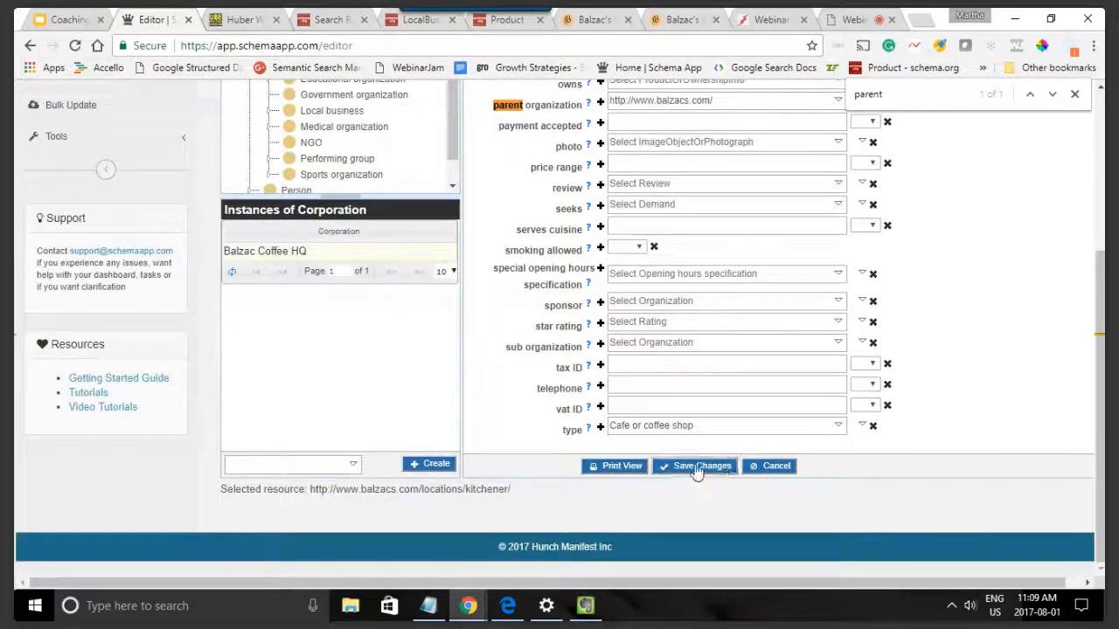
click(696, 466)
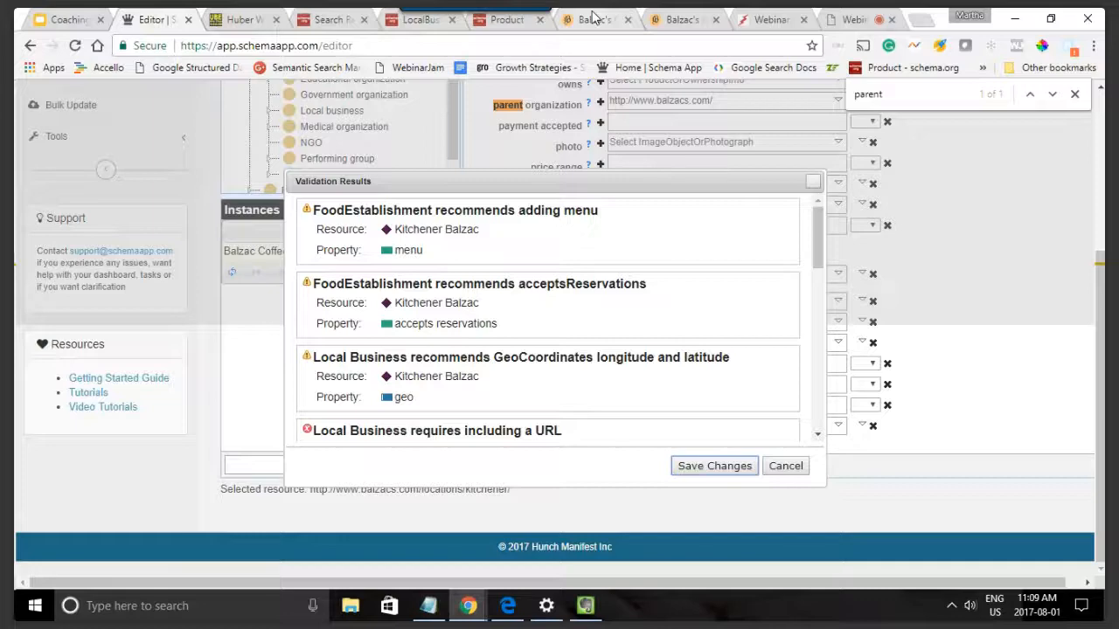
click(592, 18)
scroll(879, 387, up, 1)
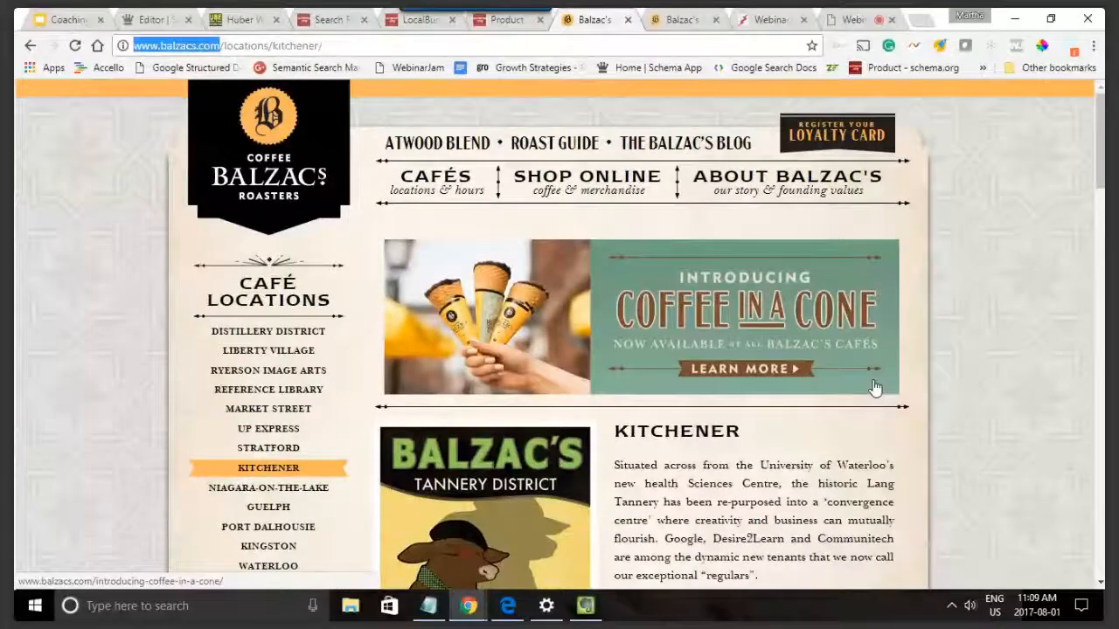
click(666, 13)
scroll(976, 287, up, 5)
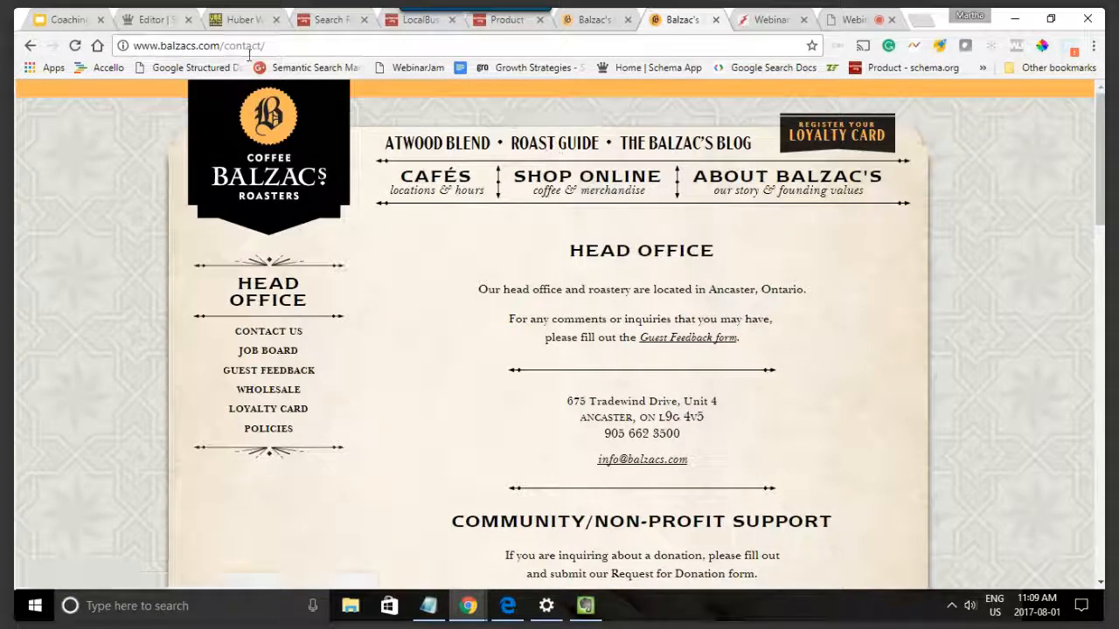
drag(265, 45, 223, 44)
key(BackSpace)
key(Return)
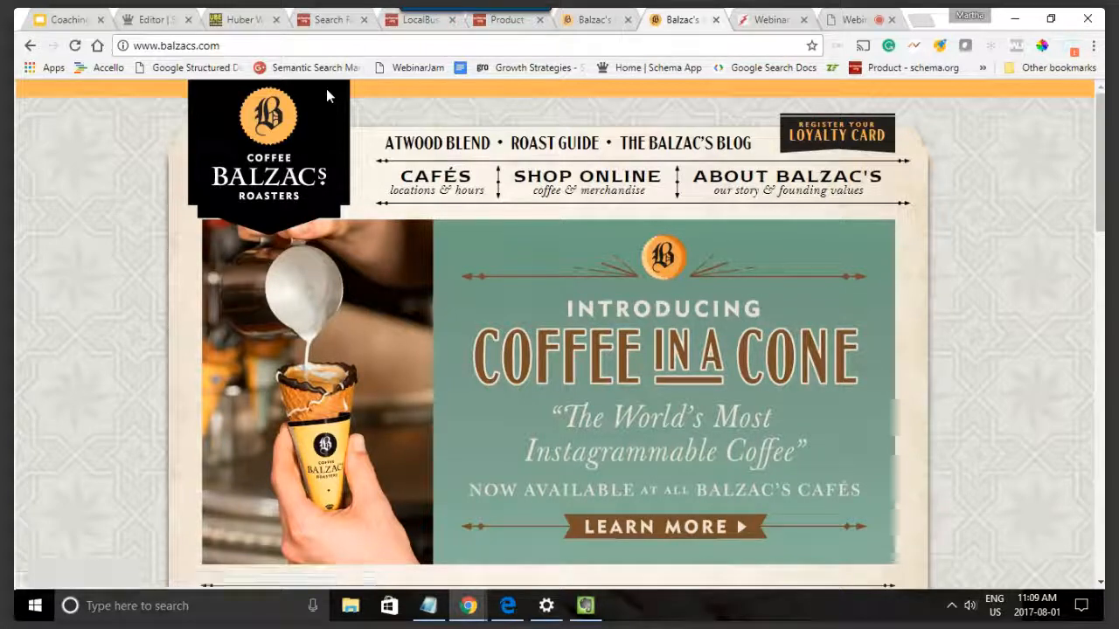
scroll(904, 282, down, 3)
scroll(904, 282, down, 5)
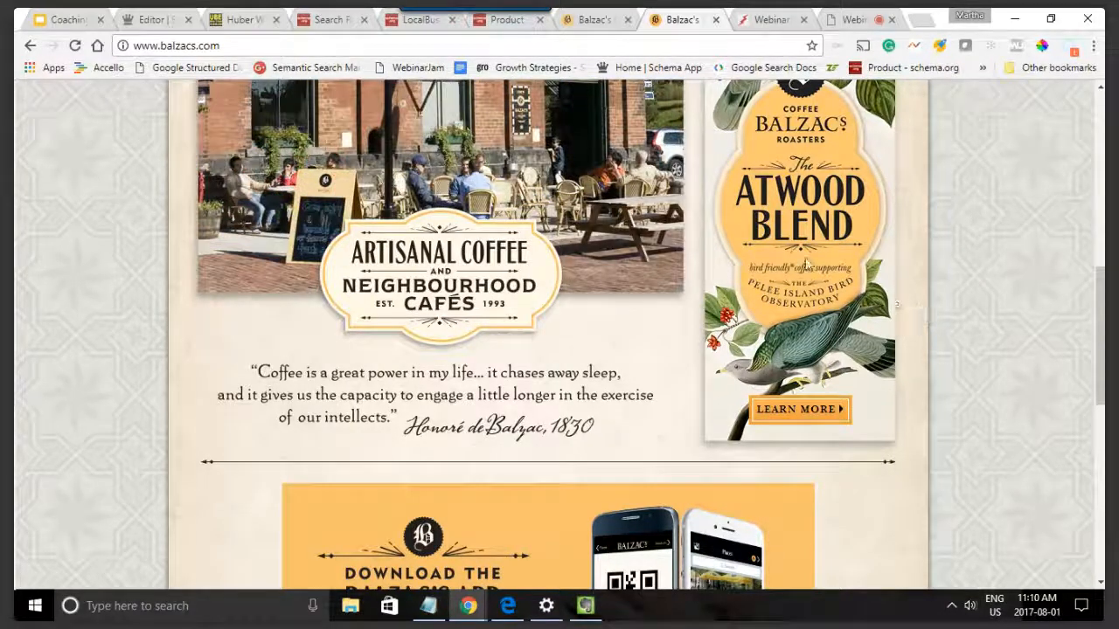
click(162, 18)
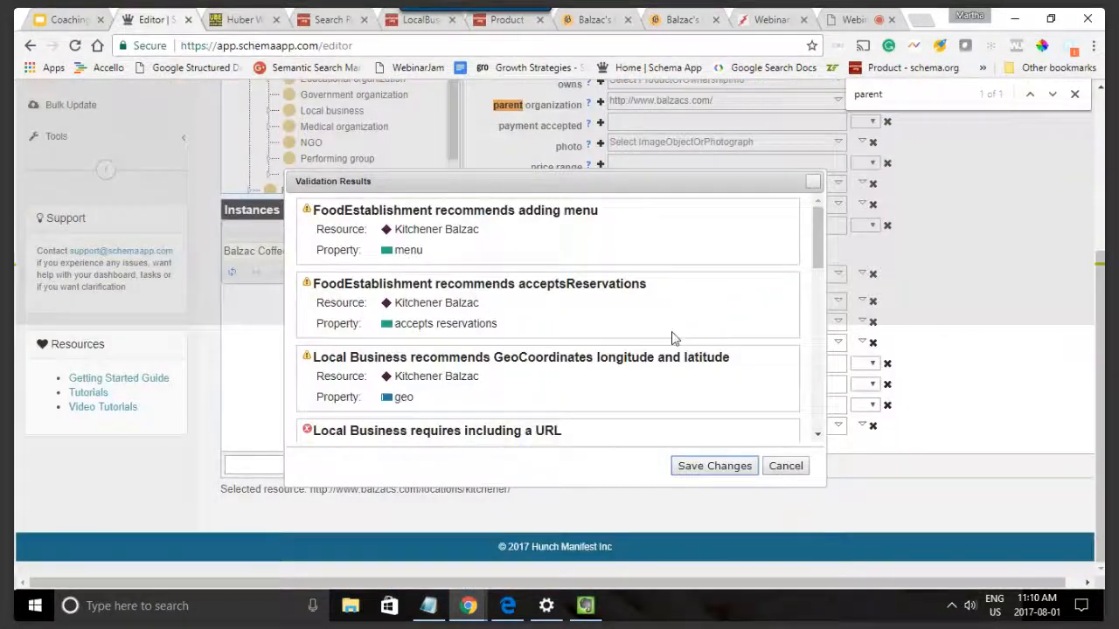
click(702, 468)
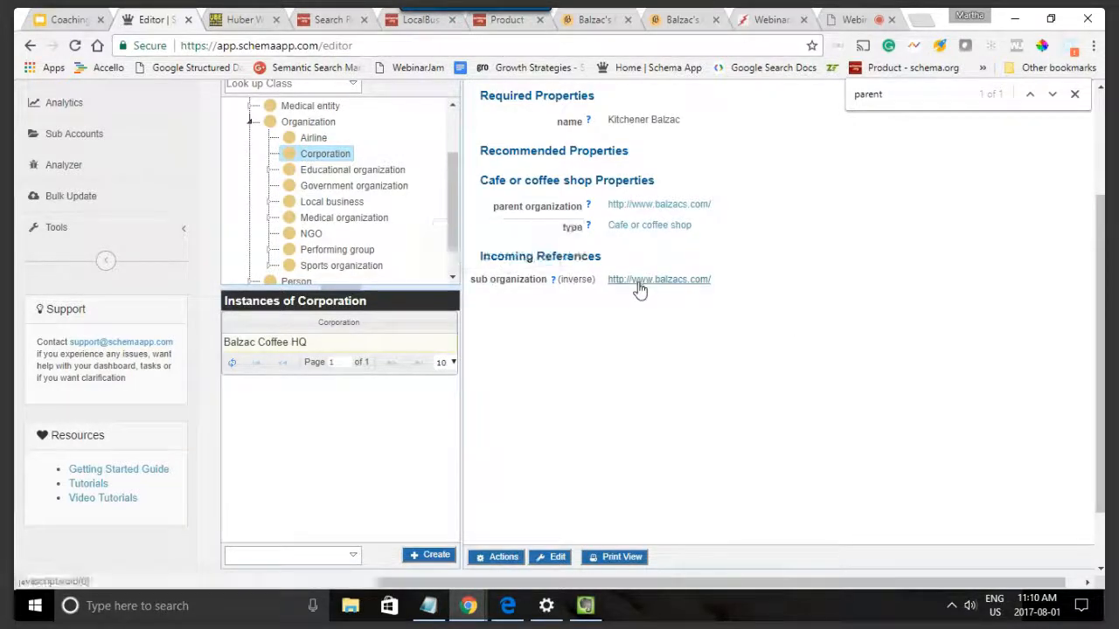
scroll(734, 306, up, 2)
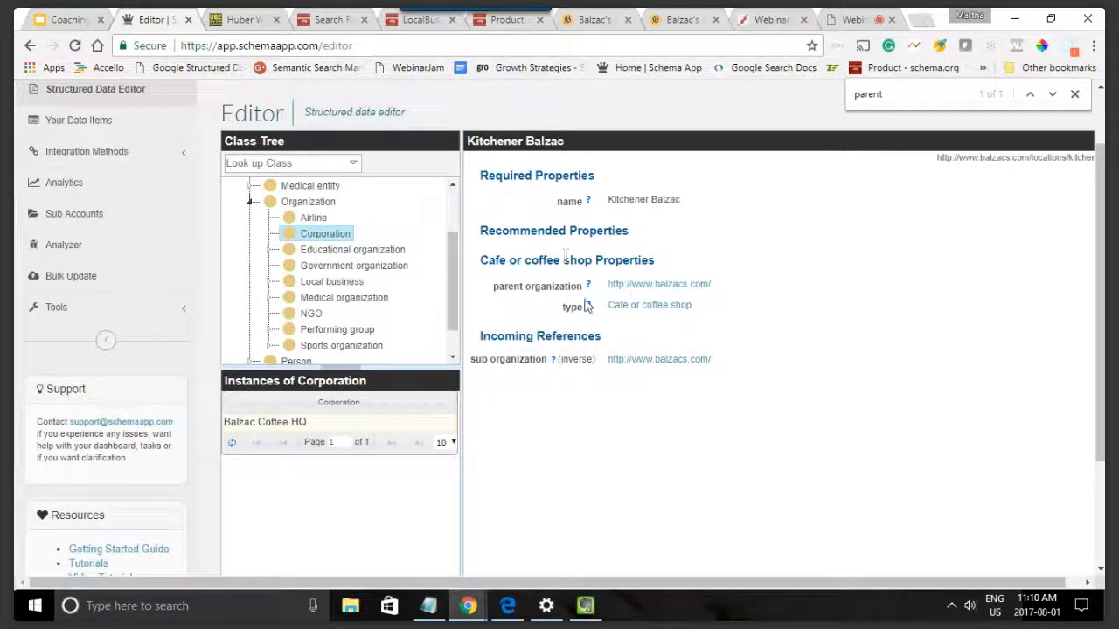
mouse_move(543, 285)
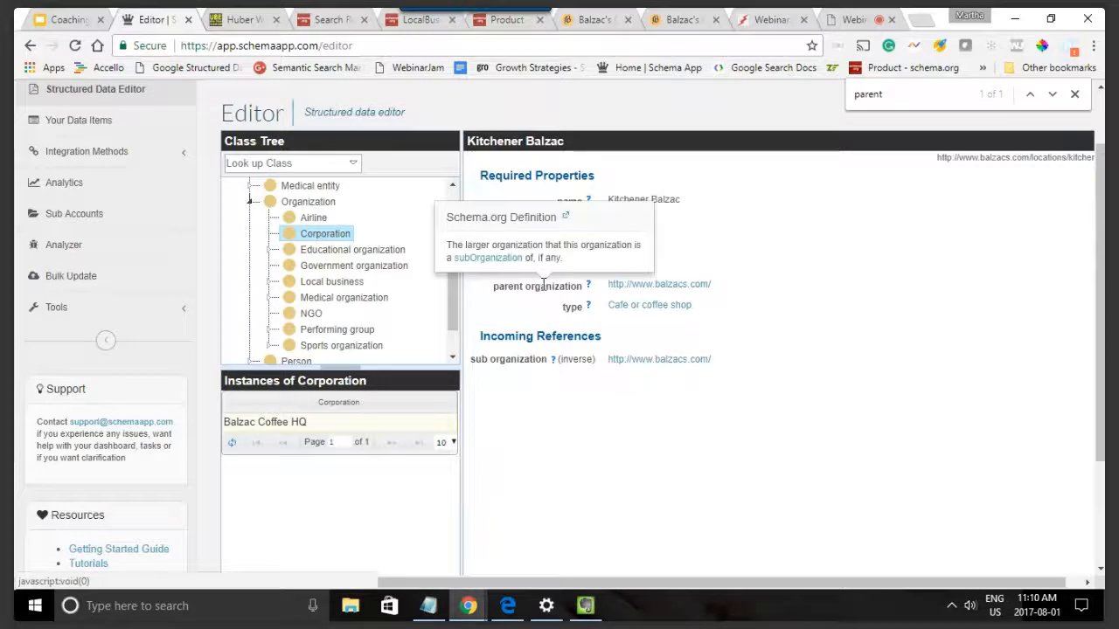
click(659, 362)
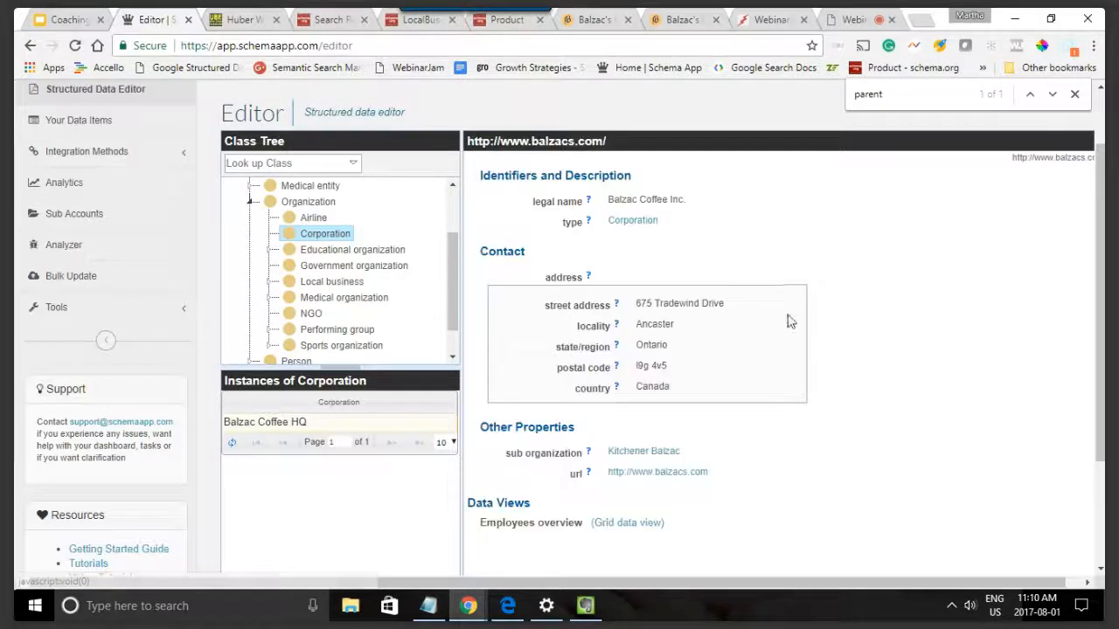
scroll(930, 353, down, 2)
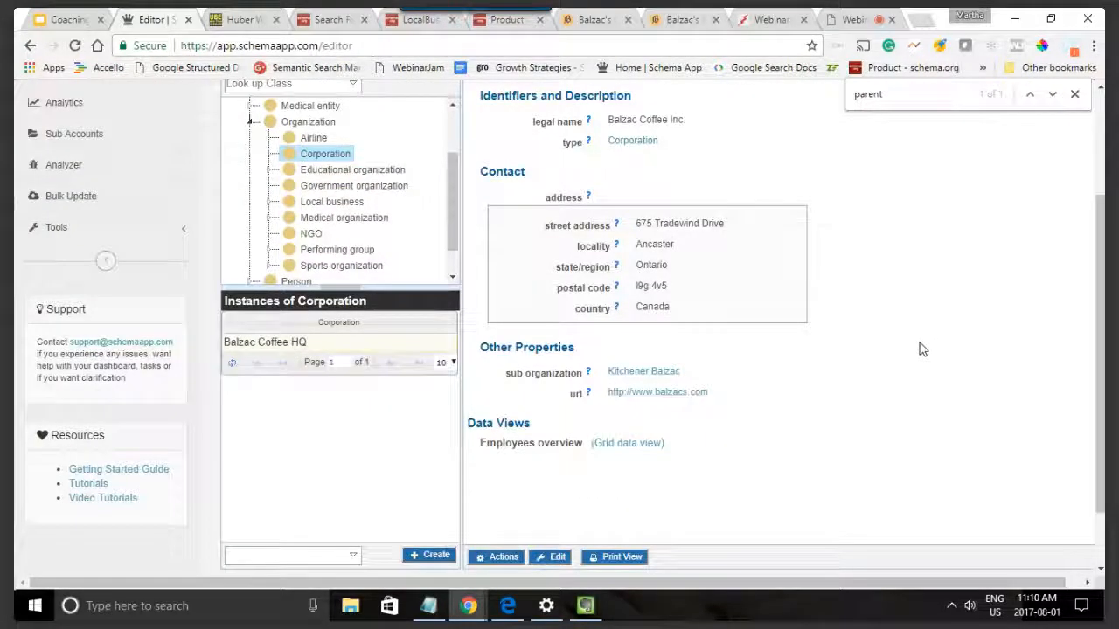
scroll(920, 356, up, 2)
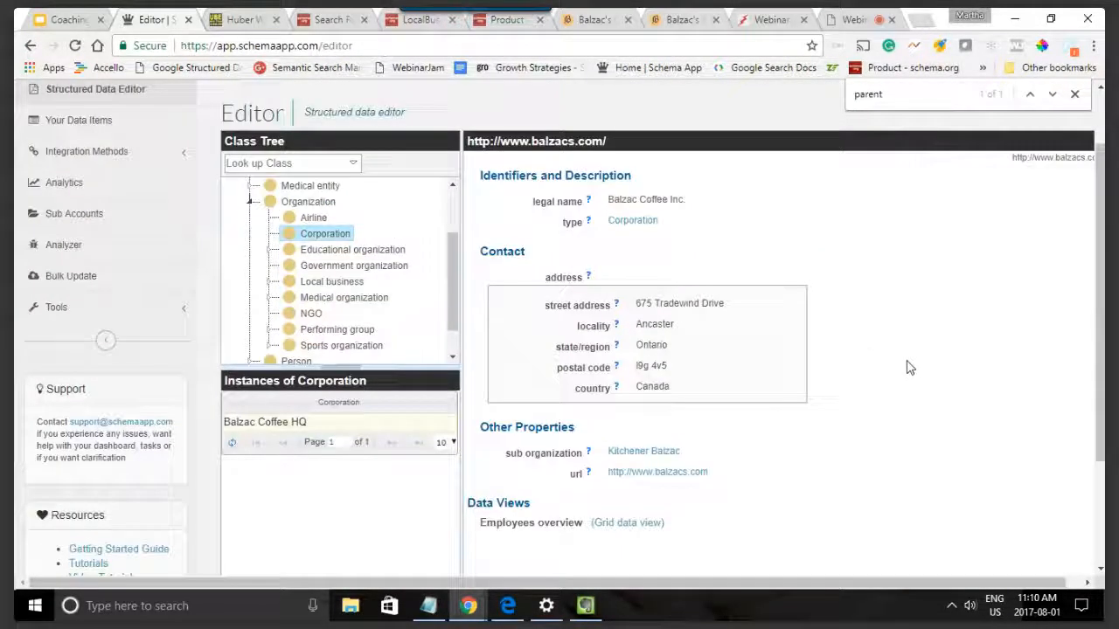
Step: Go from the Kitchener page to the Balzac's homepage, look it over, and return to the corporation's markup in the editor
click(588, 19)
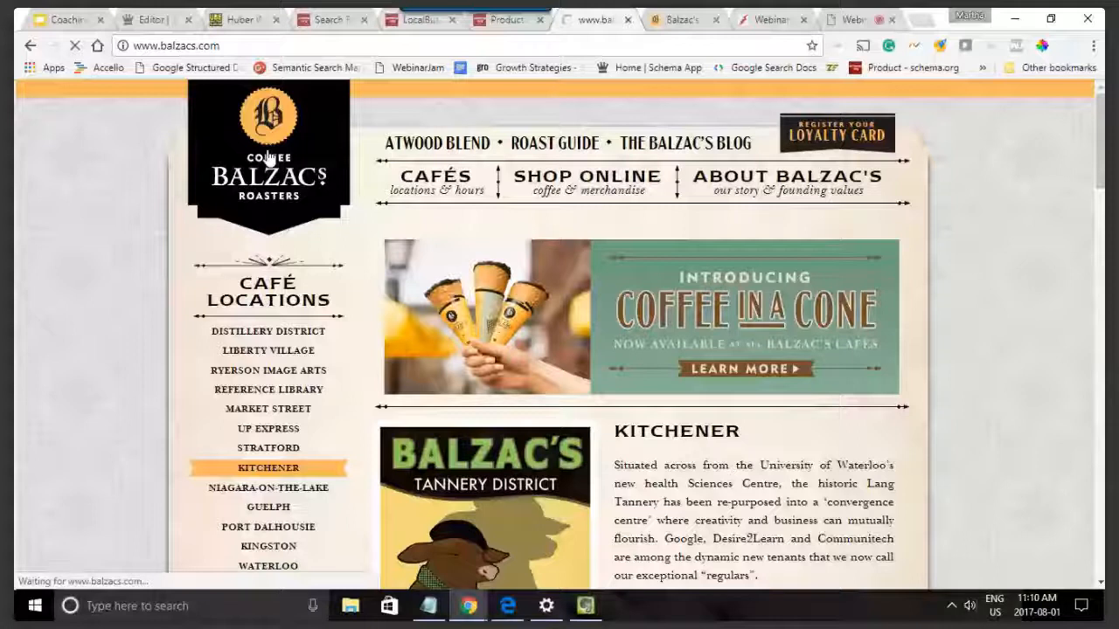
scroll(943, 289, down, 8)
scroll(943, 289, up, 3)
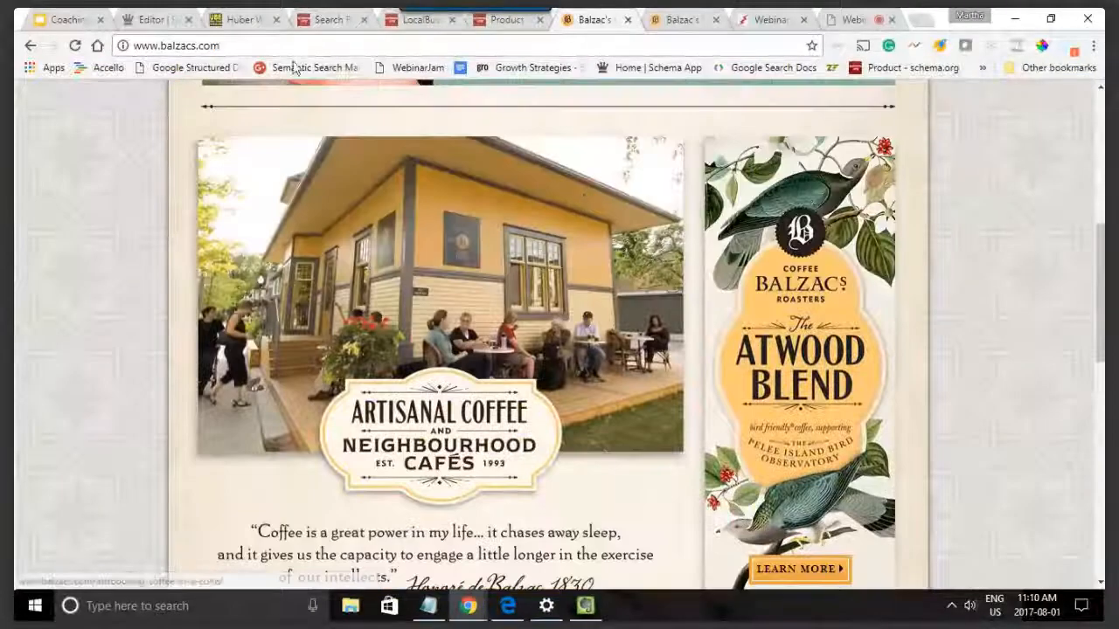
click(150, 19)
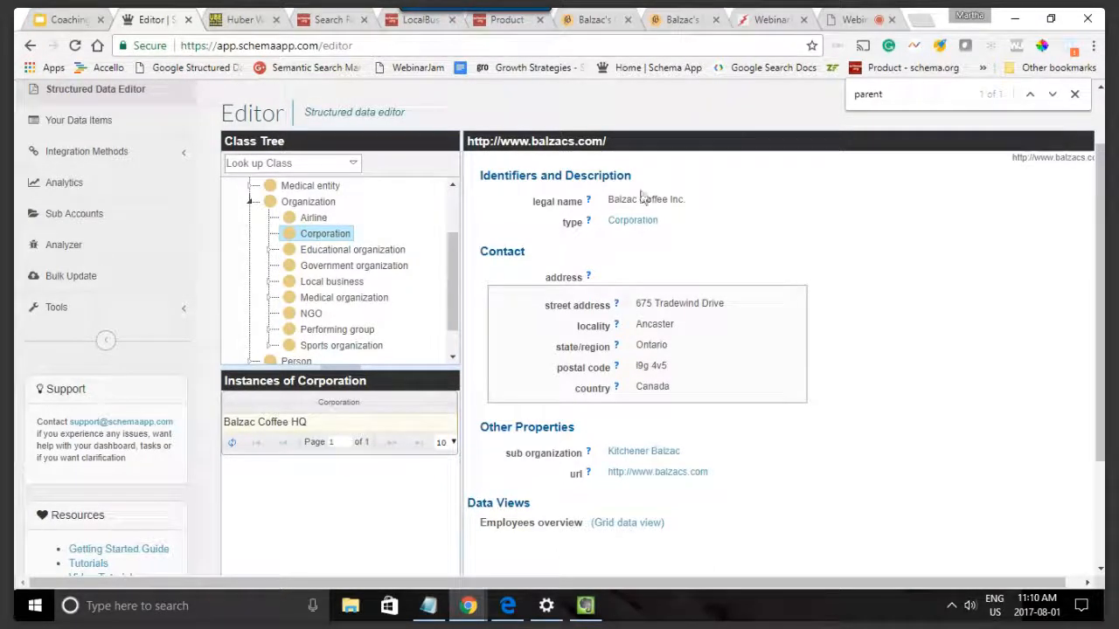
scroll(612, 349, down, 3)
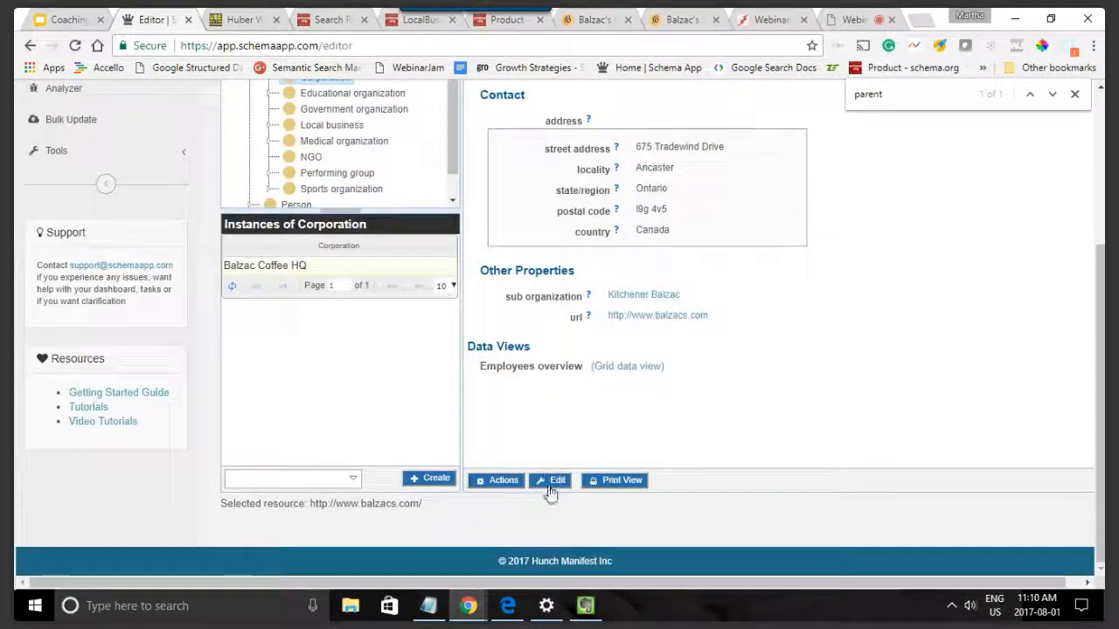
scroll(726, 397, up, 1)
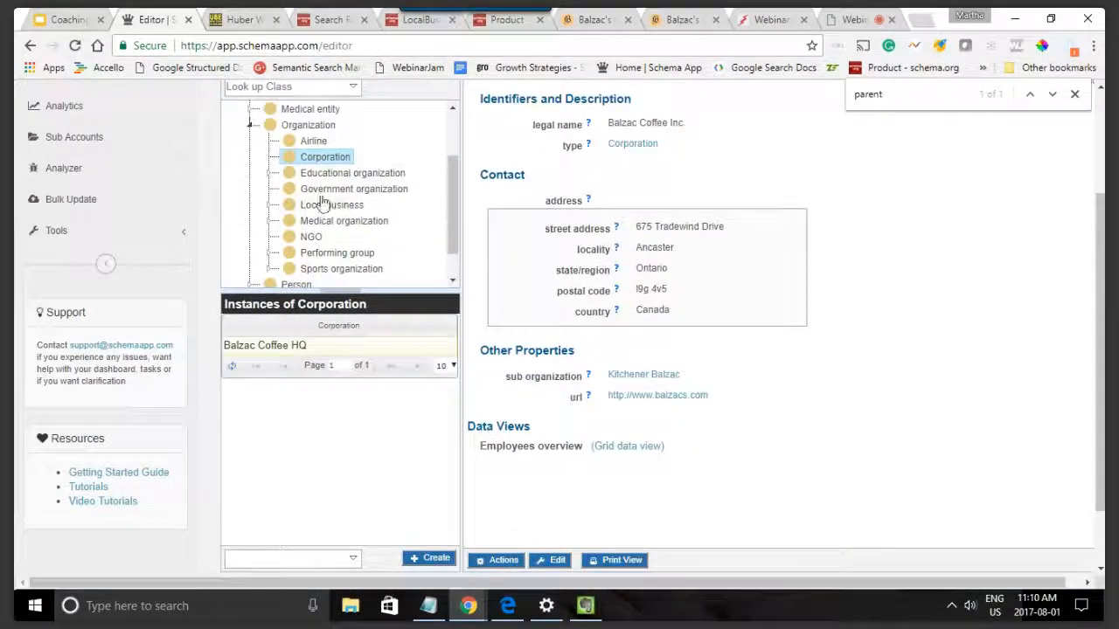
Step: Expand the Local business class and look through its subclasses in the class tree
click(268, 206)
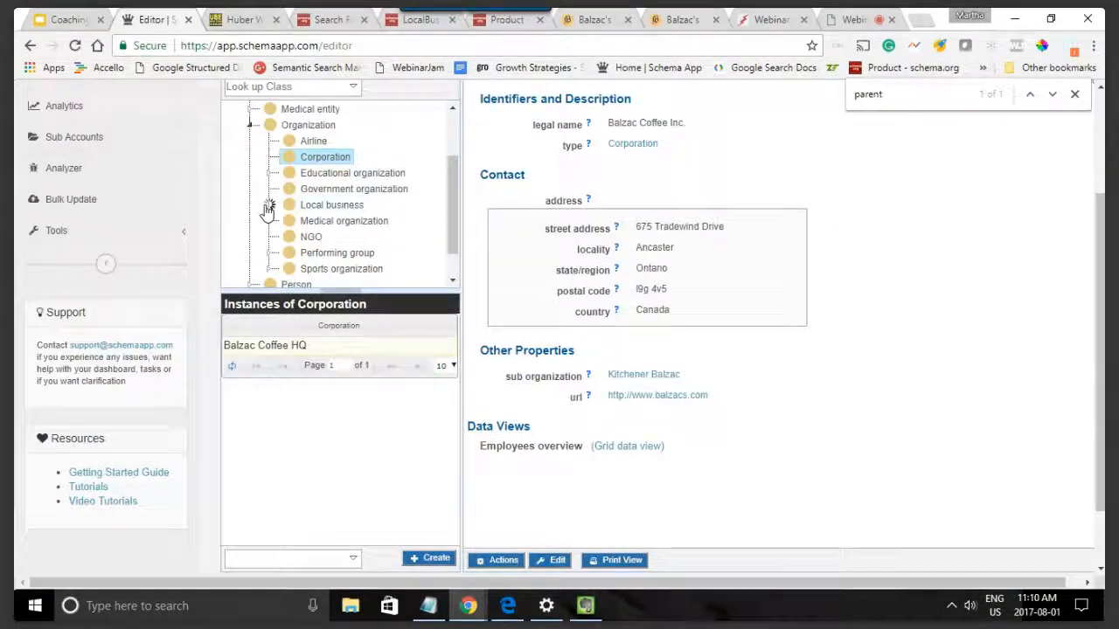
scroll(379, 219, down, 1)
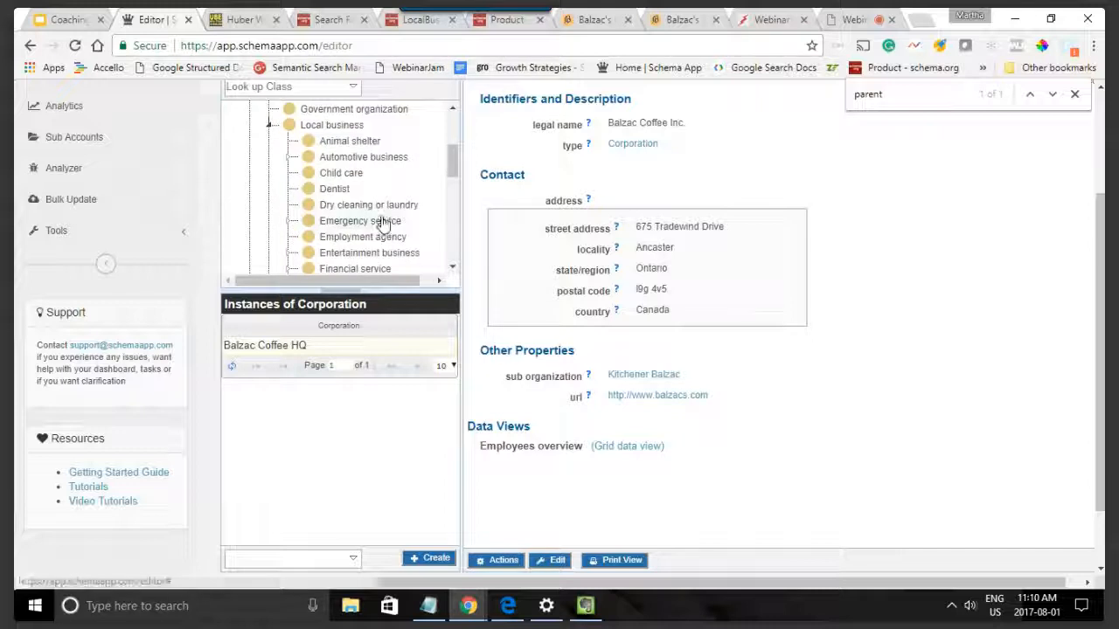
scroll(382, 221, down, 3)
scroll(382, 220, up, 1)
scroll(383, 218, down, 2)
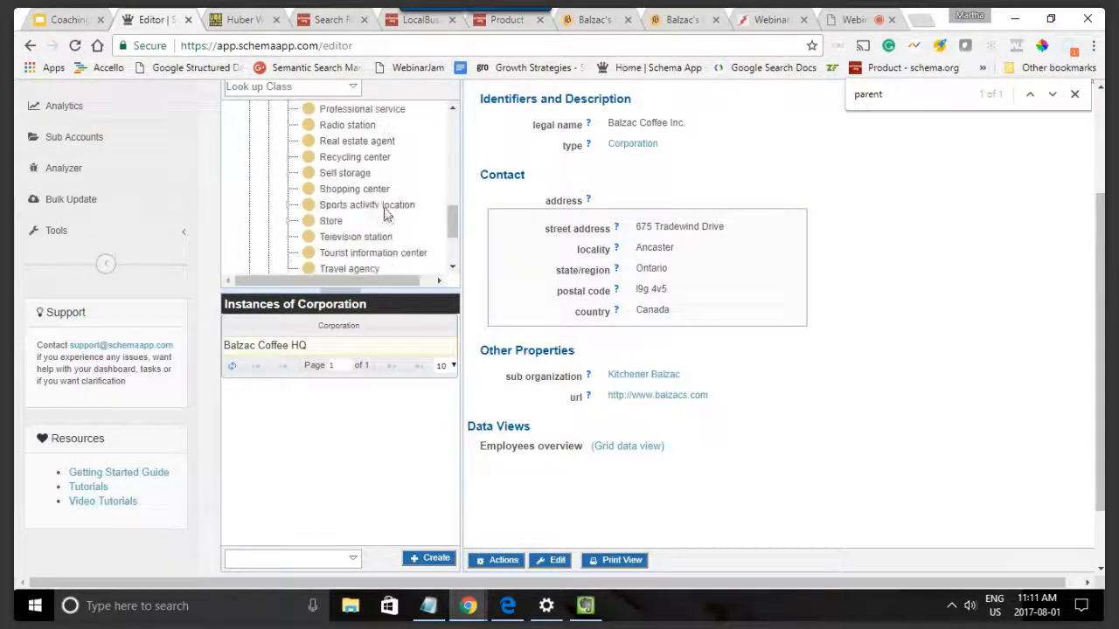
scroll(384, 216, down, 1)
scroll(387, 215, up, 1)
scroll(385, 216, up, 3)
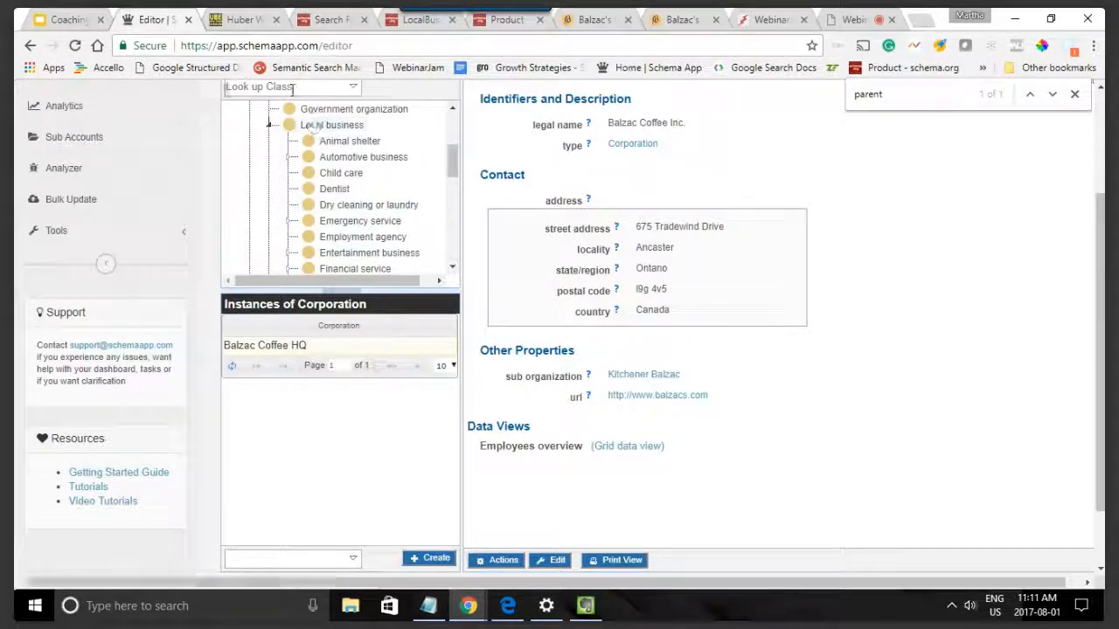
Step: Look up the Cafe or coffee shop class and start creating a new instance of it
text(ca)
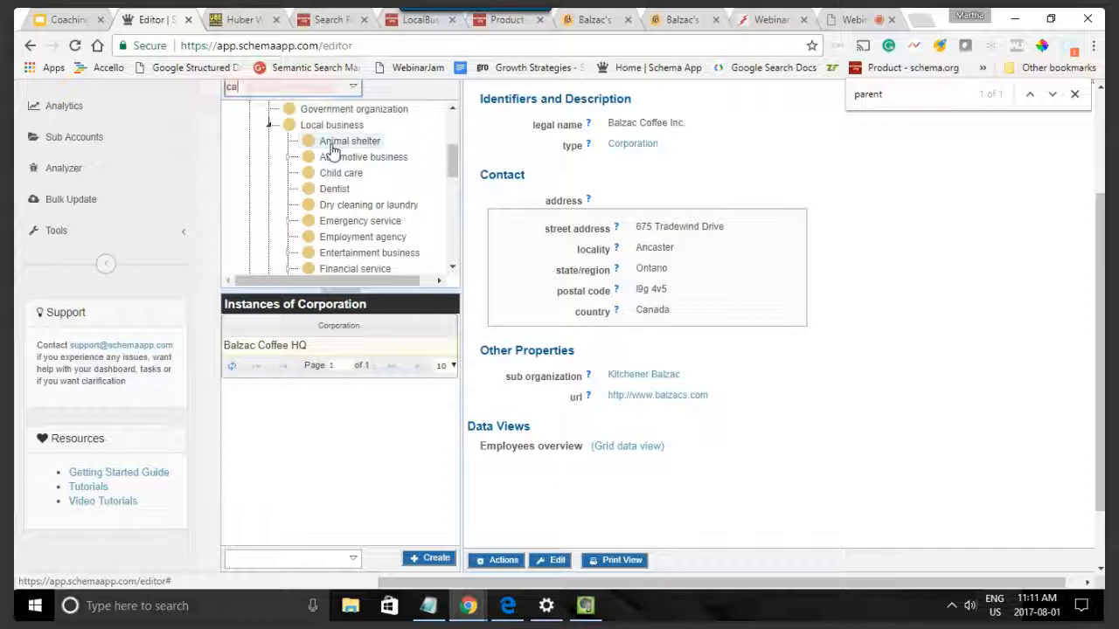
text(fe)
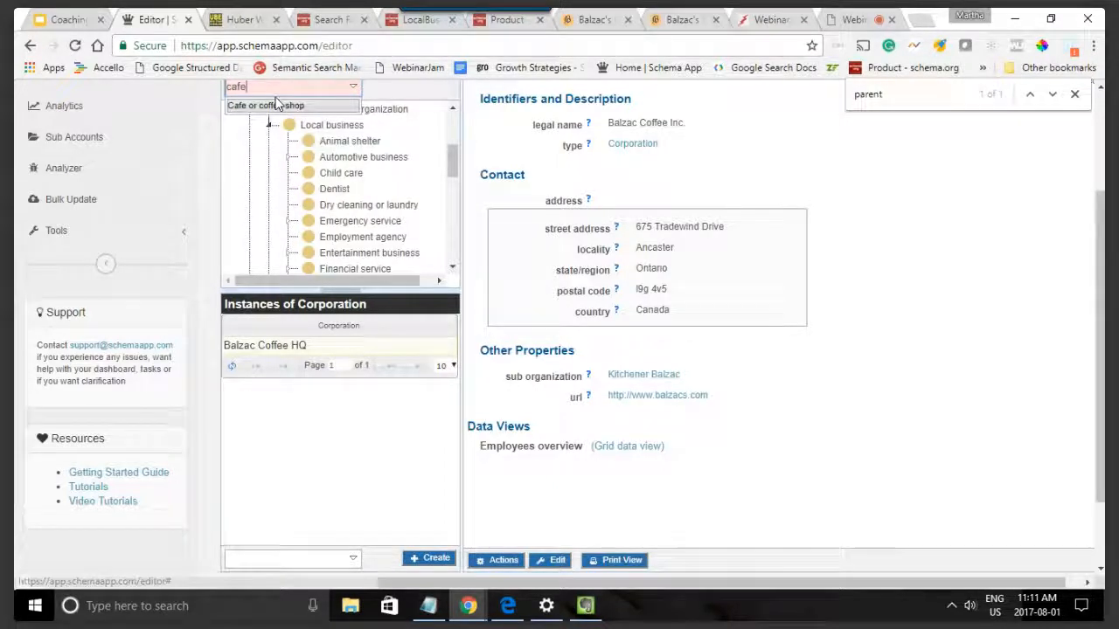
click(275, 105)
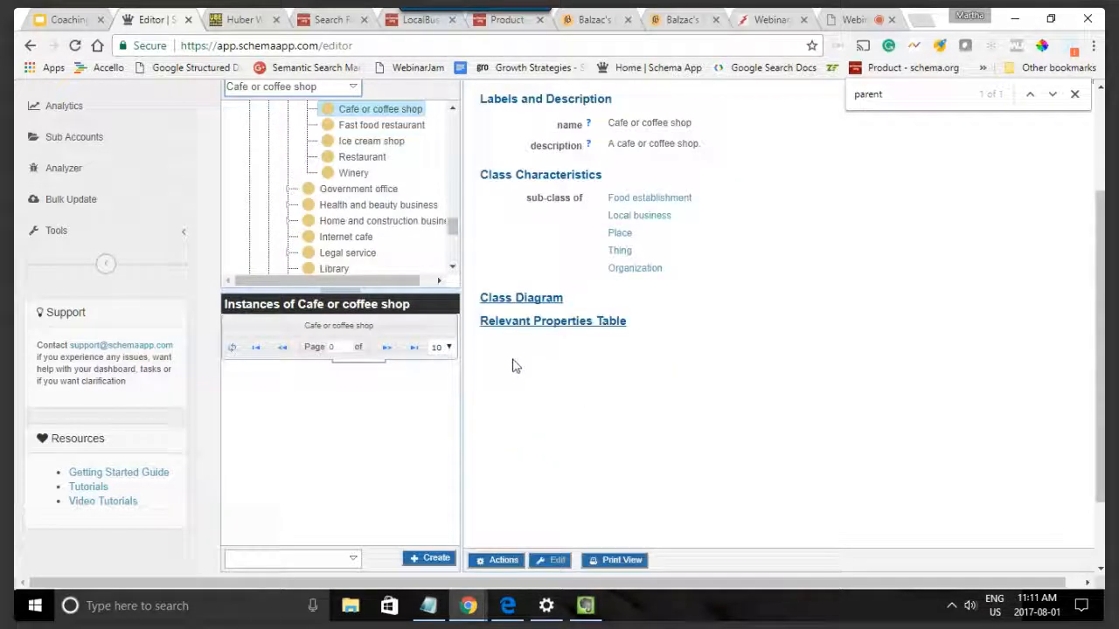
scroll(429, 495, down, 1)
click(427, 482)
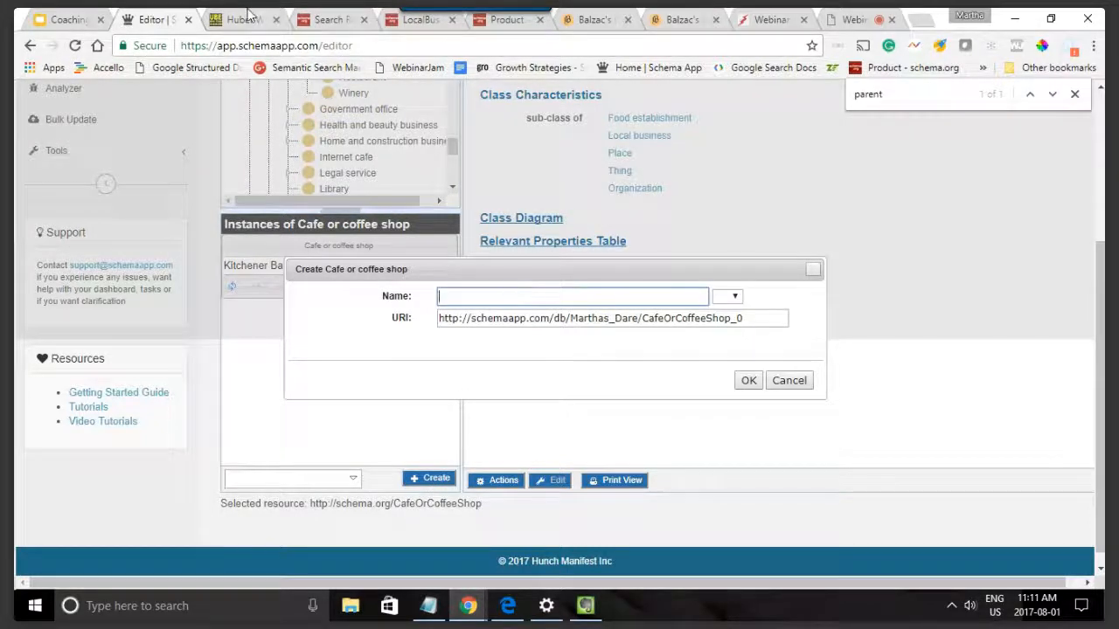
Step: Check the café locations on the Balzac's homepage and name the new café Toronto Balzac
click(593, 15)
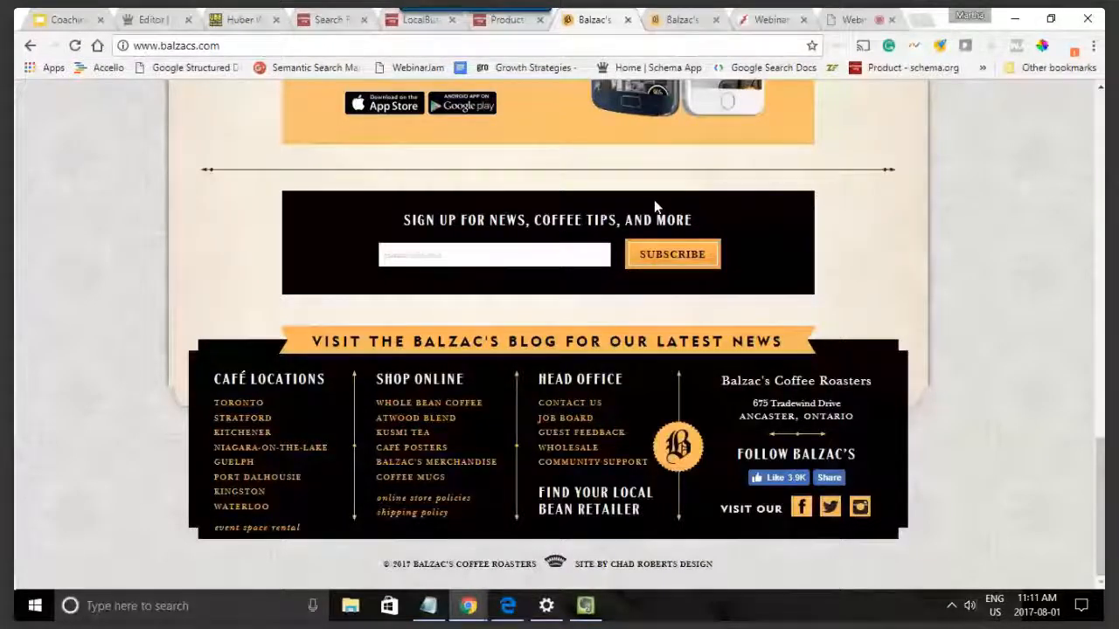
click(154, 19)
text(Toronto Balsa)
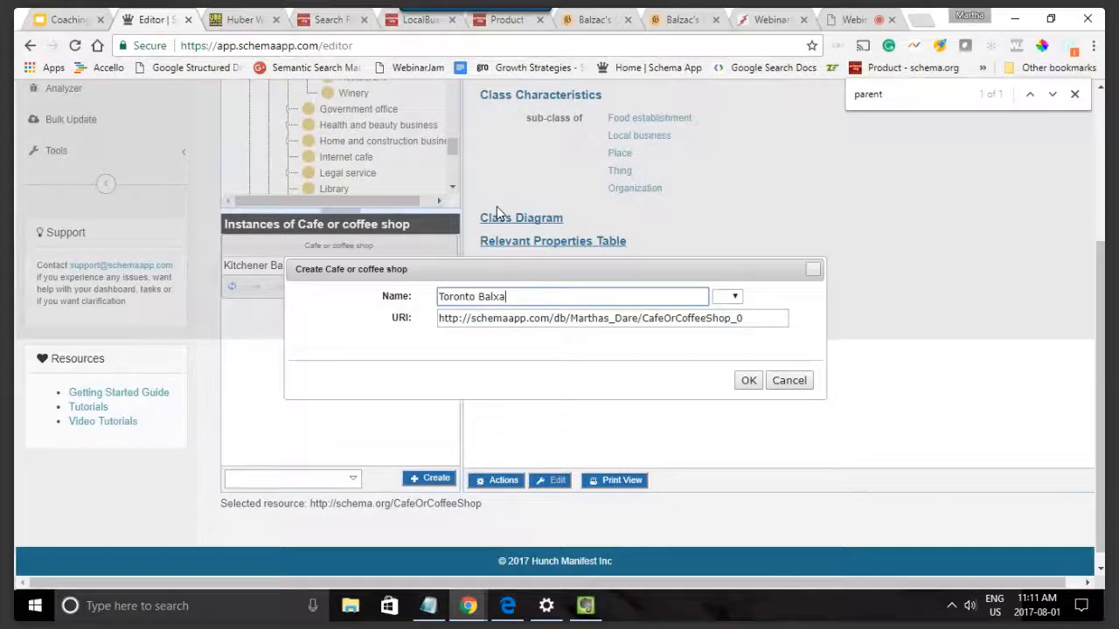
key(BackSpace)
key(BackSpace)
text(zac)
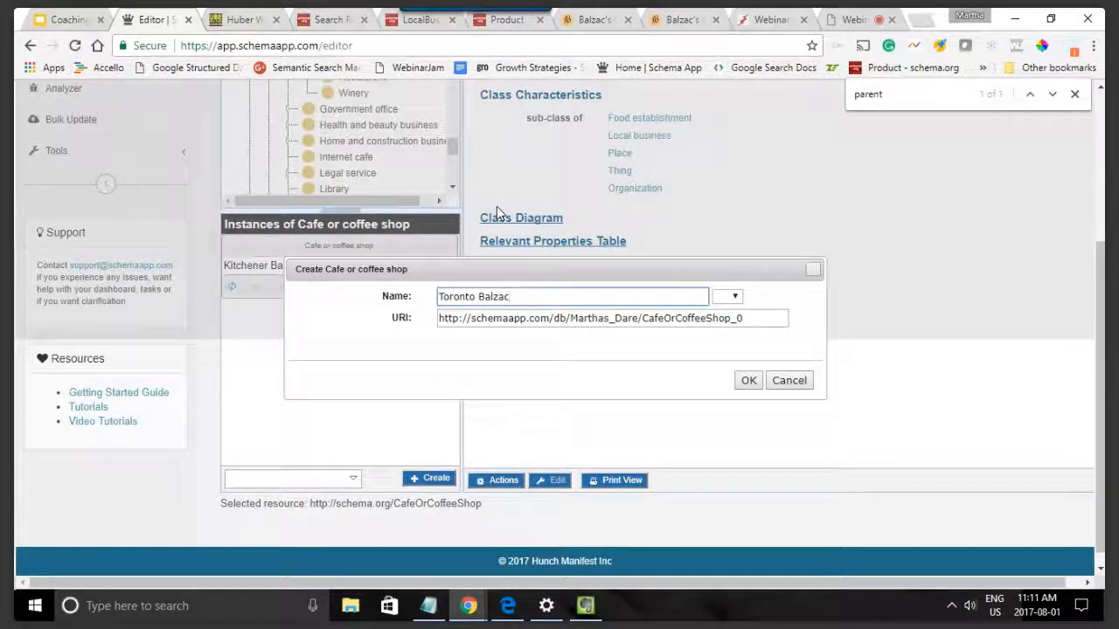
click(598, 20)
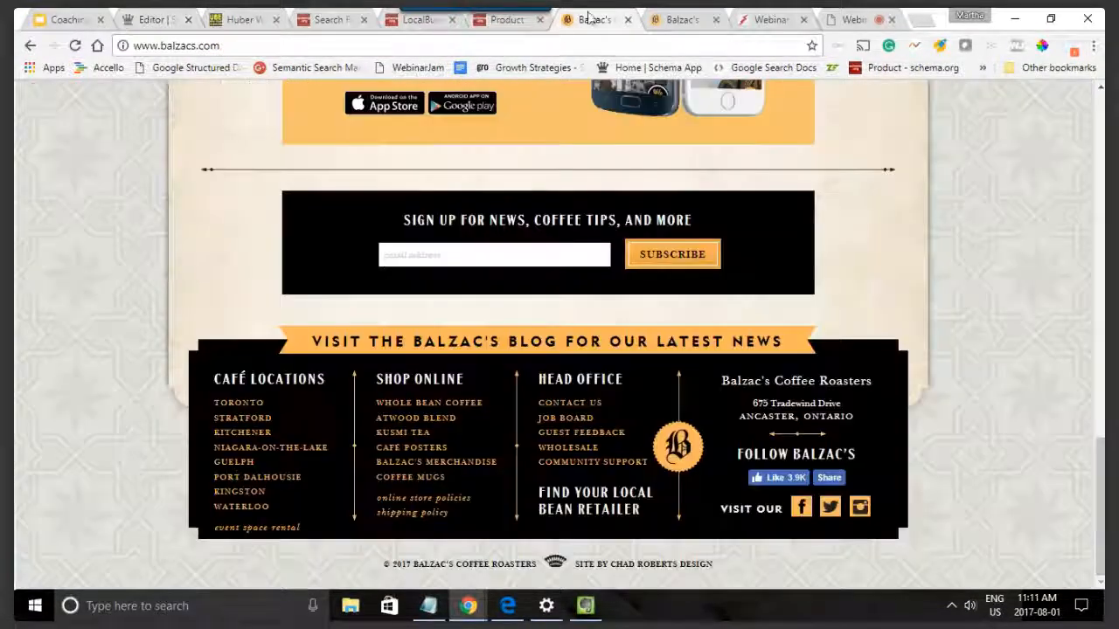
click(556, 46)
key(ctrl+c)
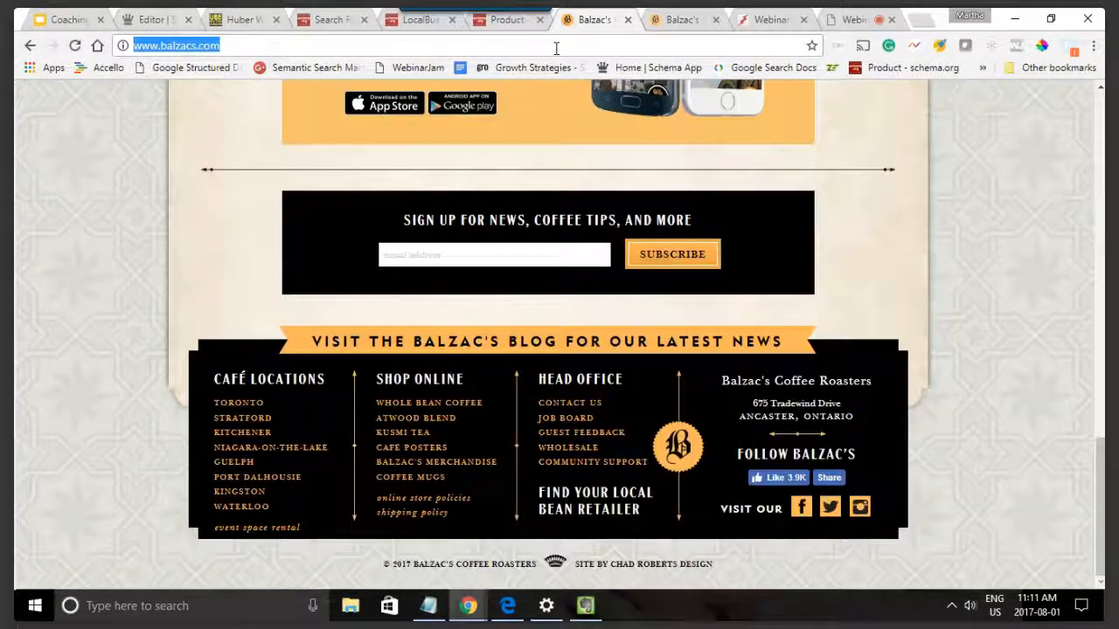
click(154, 19)
double_click(622, 318)
key(ctrl+a)
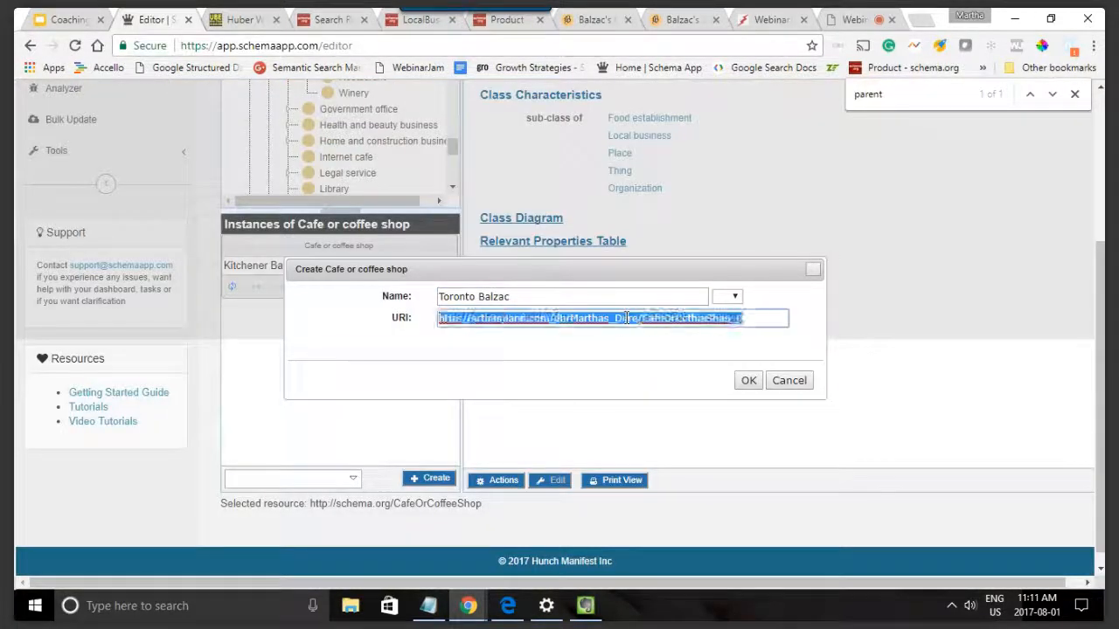
key(ctrl+v)
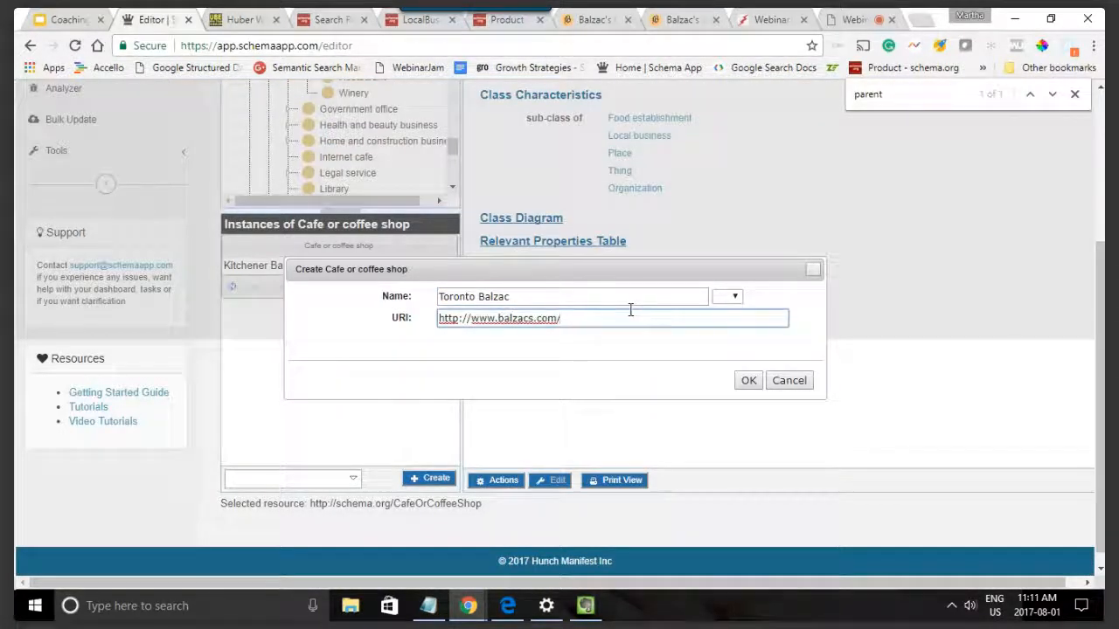
Step: Append #Toronto to the URI and create the Toronto Balzac café
text(#toronto)
key(BackSpace)
key(BackSpace)
key(BackSpace)
key(BackSpace)
key(BackSpace)
key(BackSpace)
key(BackSpace)
text(Toronto)
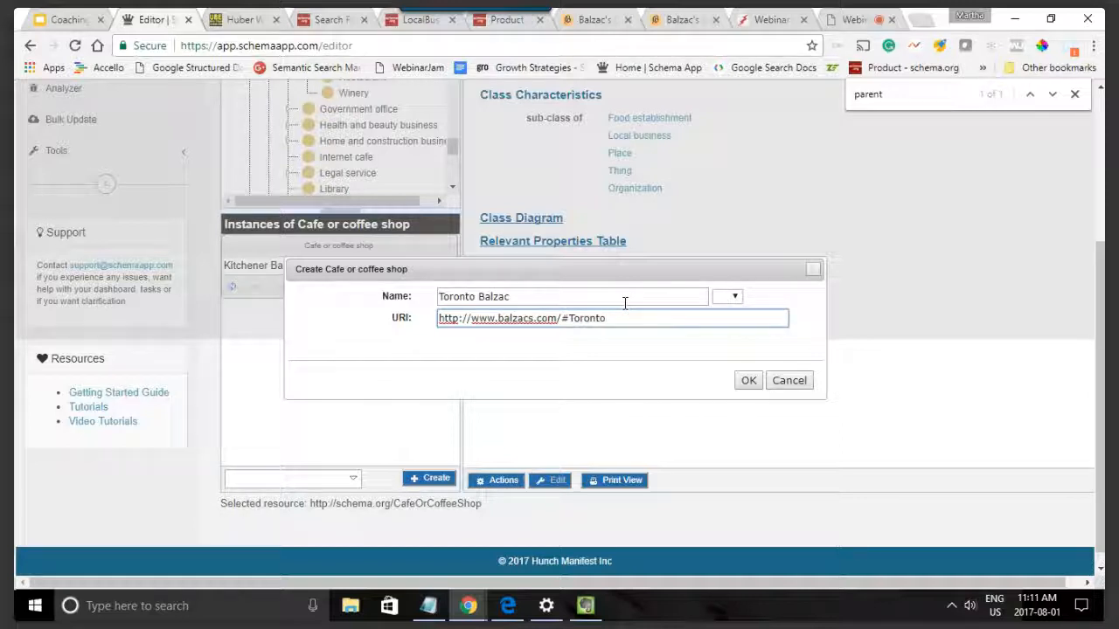
click(749, 378)
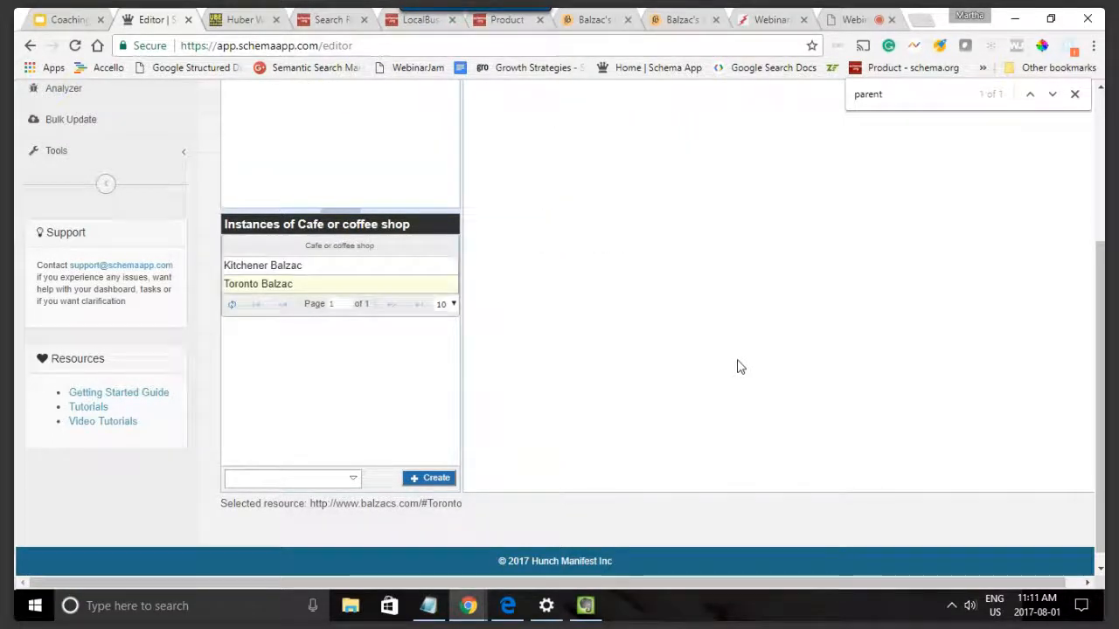
Step: Open the Toronto Balzac café's properties for editing and close the browser's find bar
scroll(837, 413, up, 1)
scroll(837, 413, up, 3)
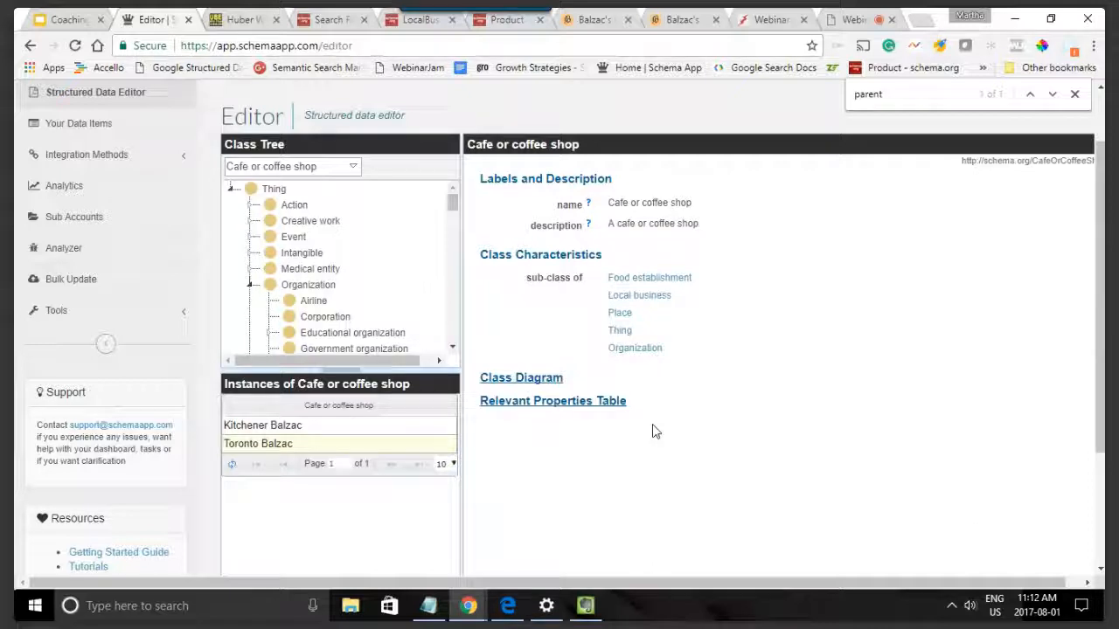
scroll(654, 429, down, 2)
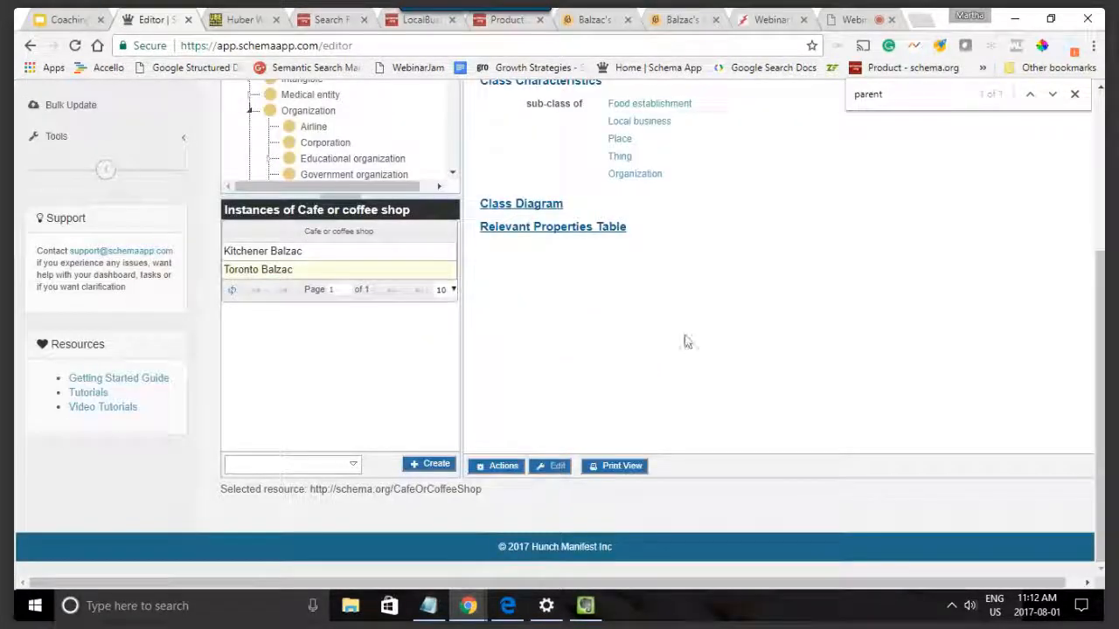
scroll(664, 346, up, 2)
scroll(639, 354, down, 1)
click(294, 351)
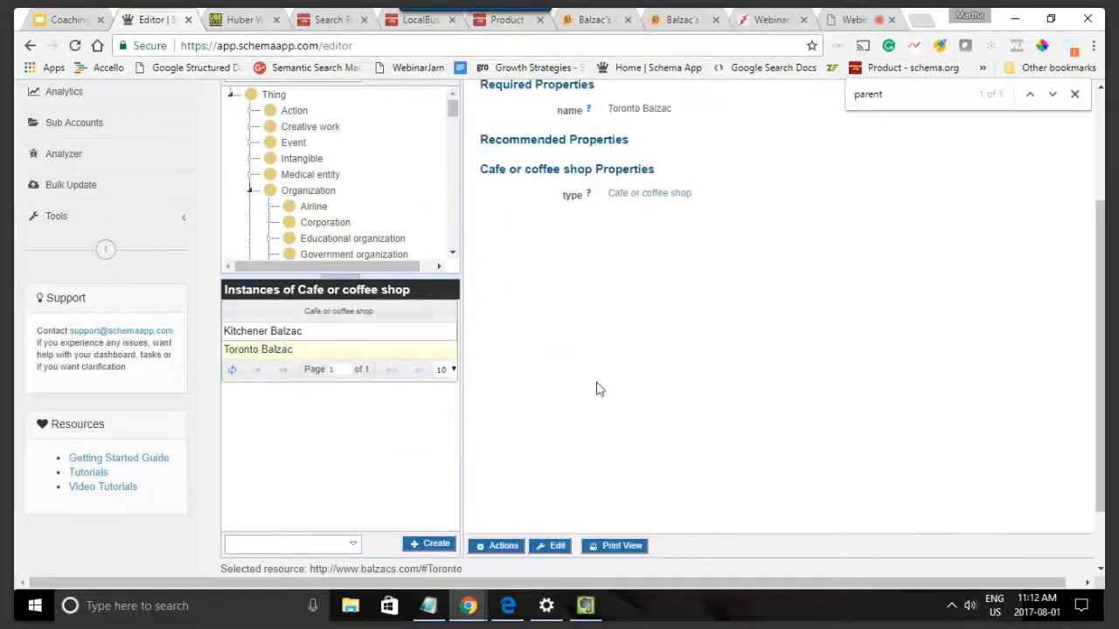
scroll(600, 387, down, 1)
click(547, 465)
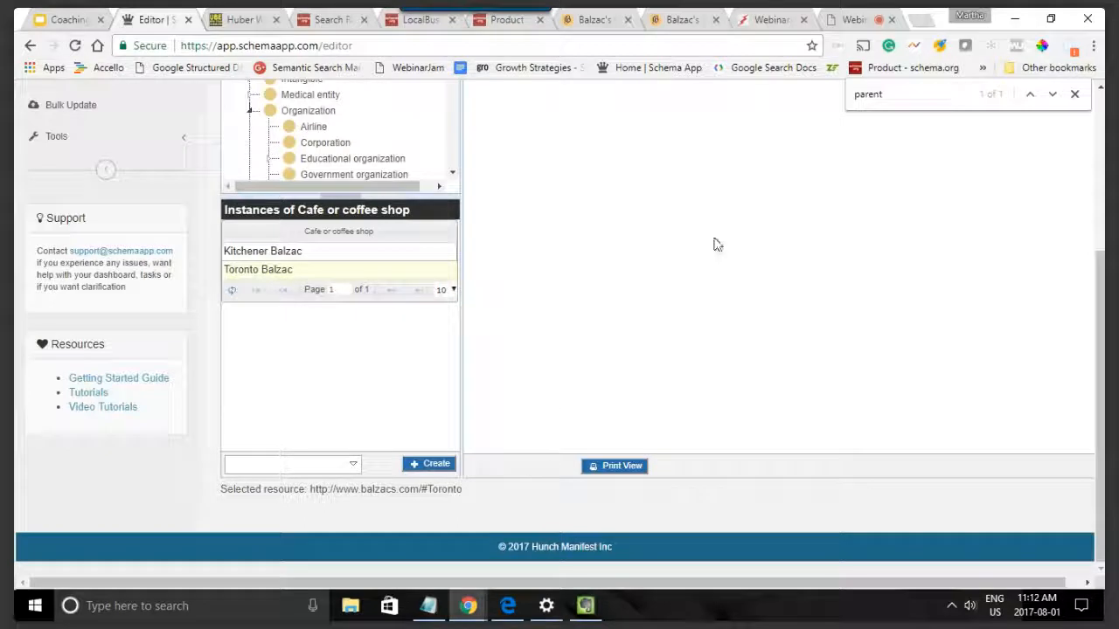
click(1074, 93)
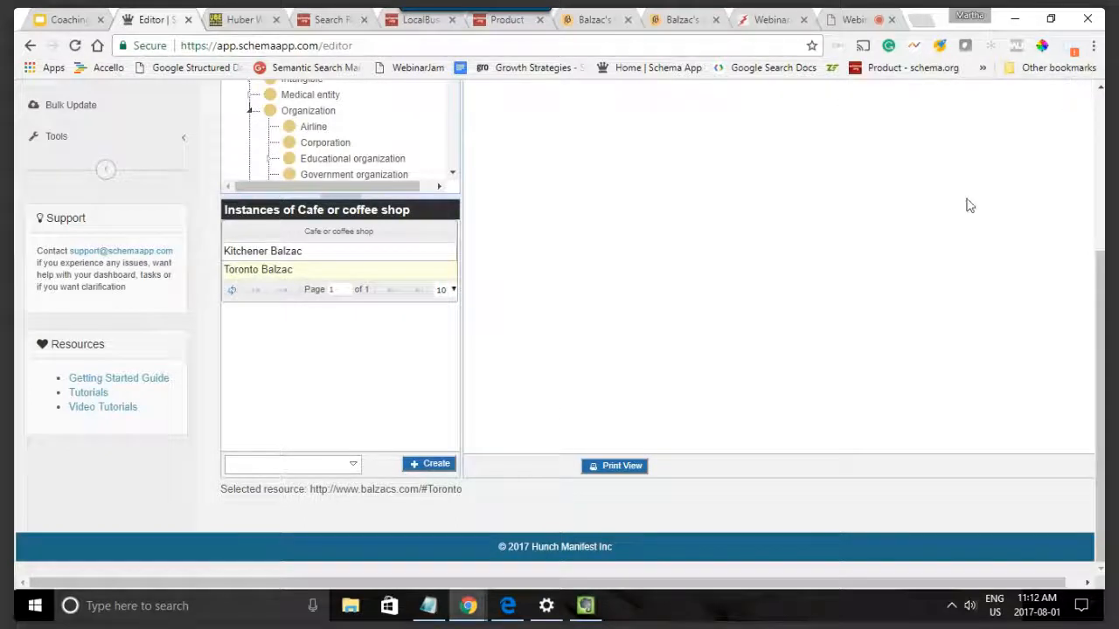
scroll(961, 214, up, 2)
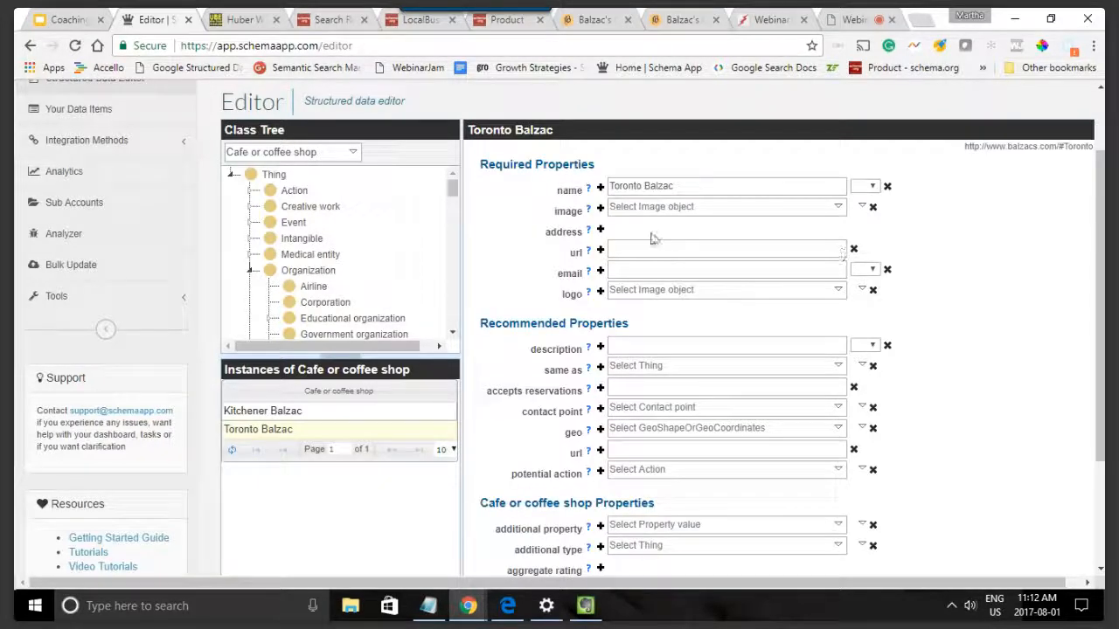
Step: Add the address fields to Toronto Balzac and set its dissolution date to 2017-10-01
click(600, 230)
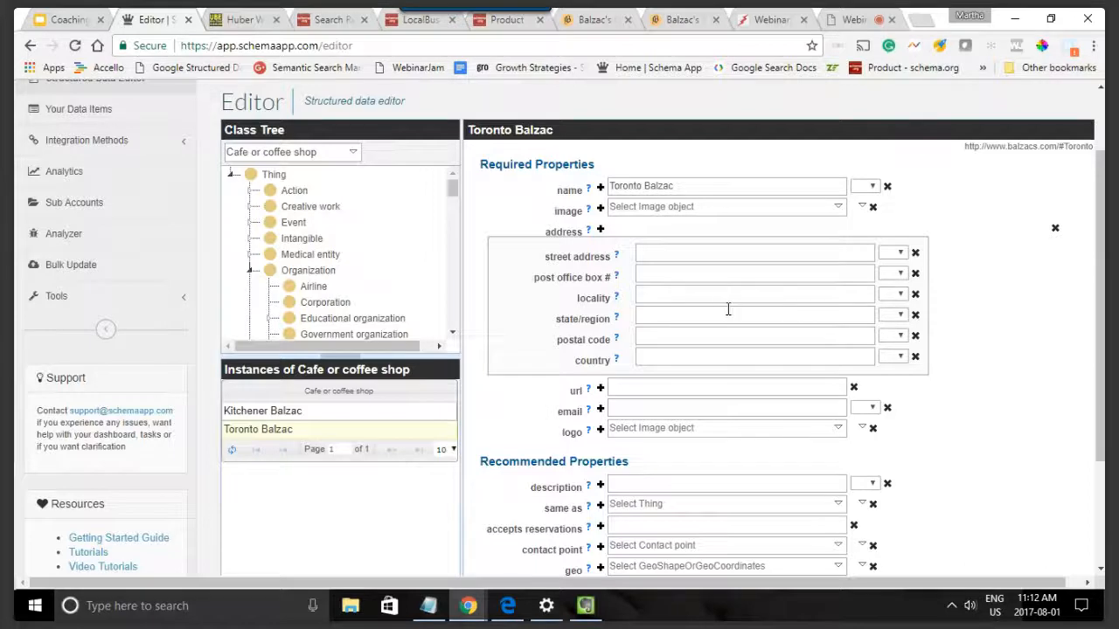
scroll(730, 305, down, 1)
scroll(732, 305, down, 1)
click(647, 227)
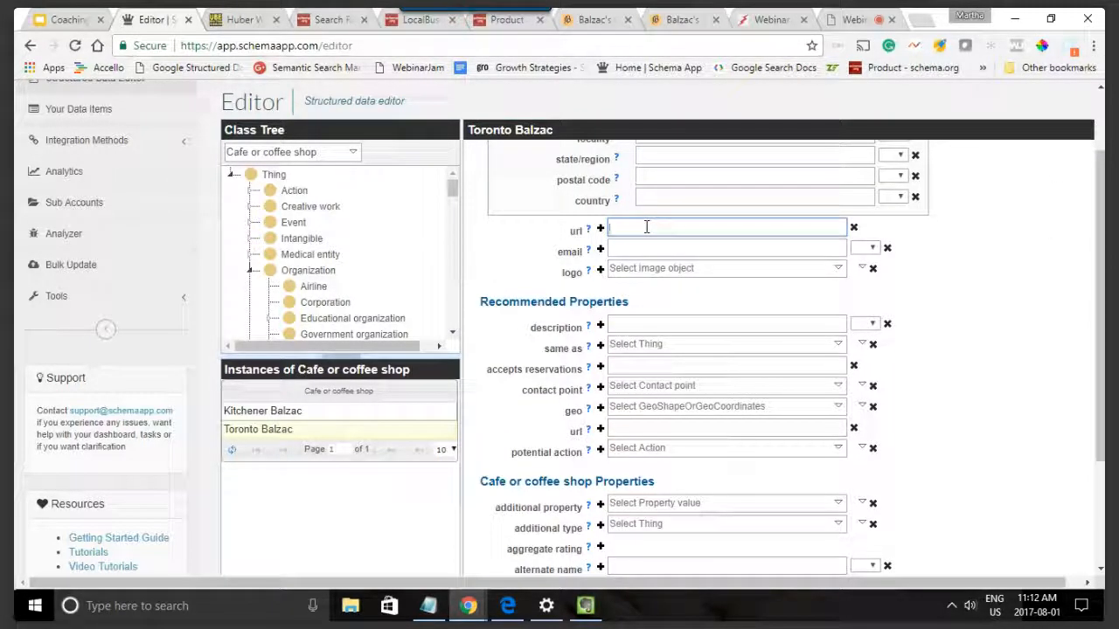
scroll(665, 245, down, 7)
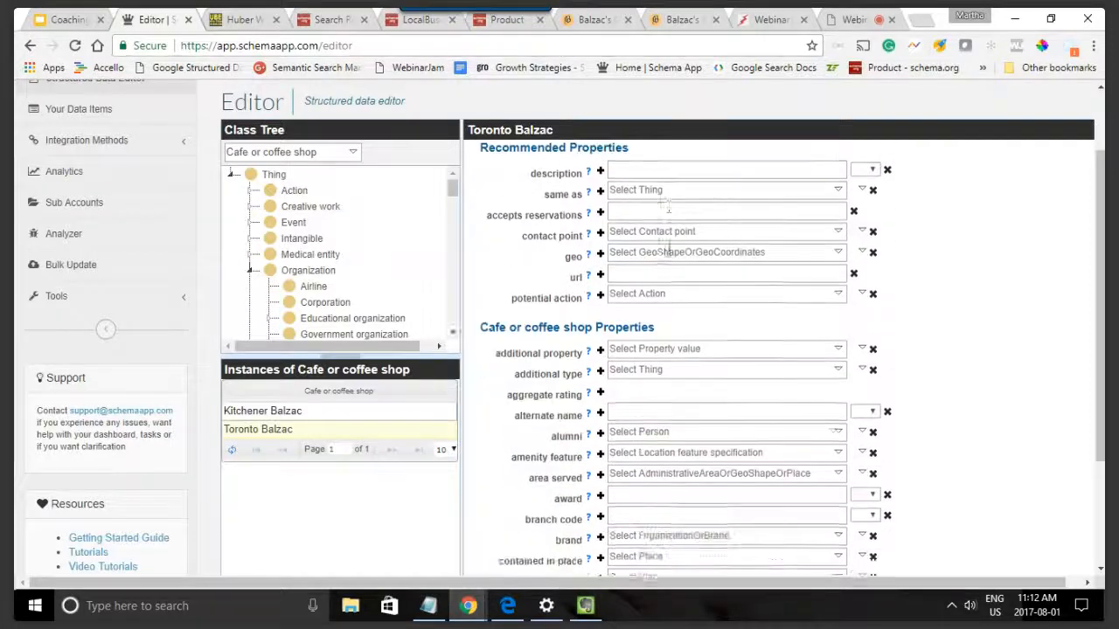
click(651, 268)
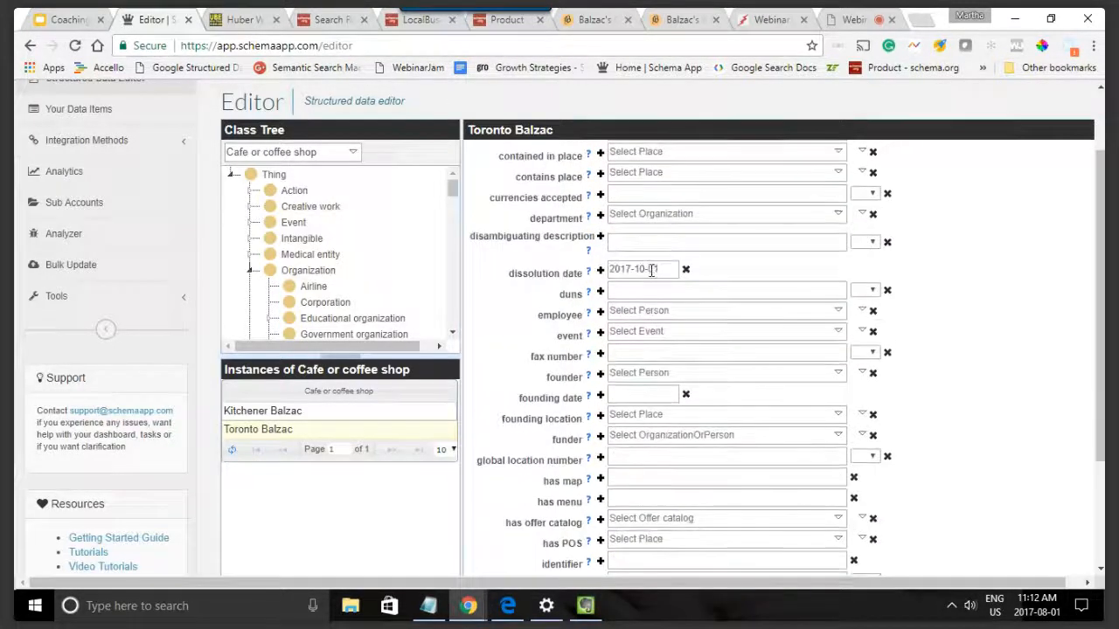
scroll(716, 332, down, 8)
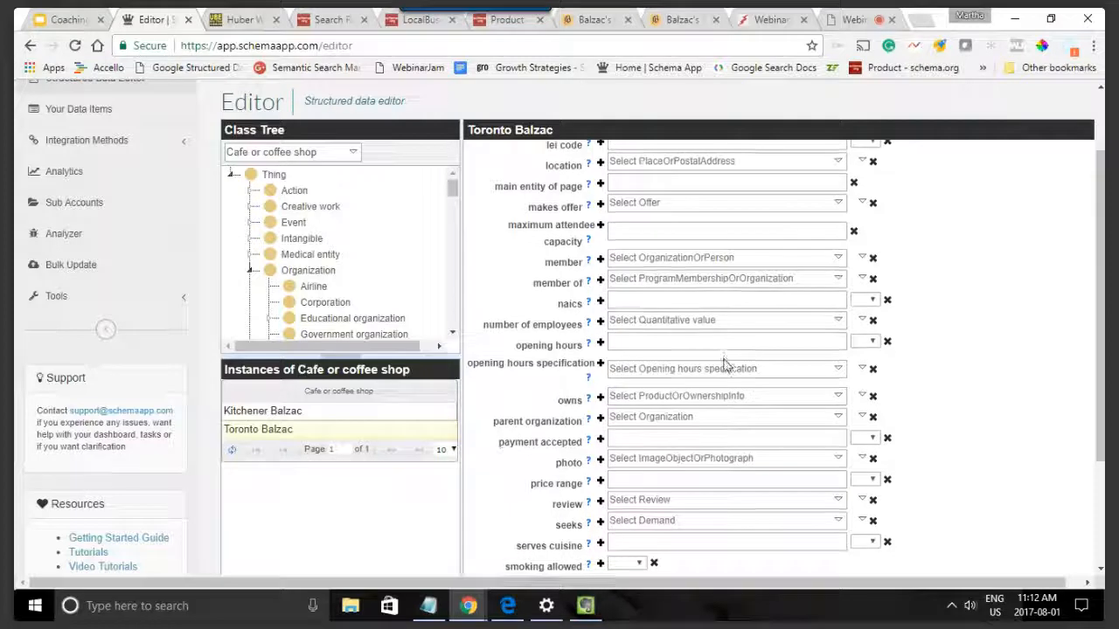
scroll(724, 362, down, 1)
click(683, 339)
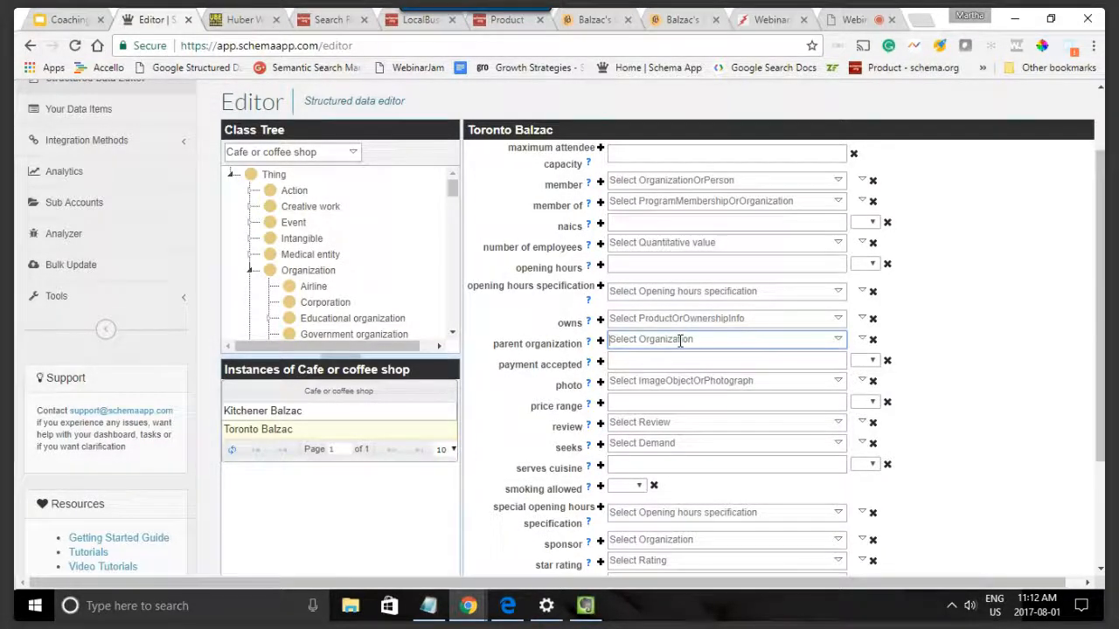
text(https)
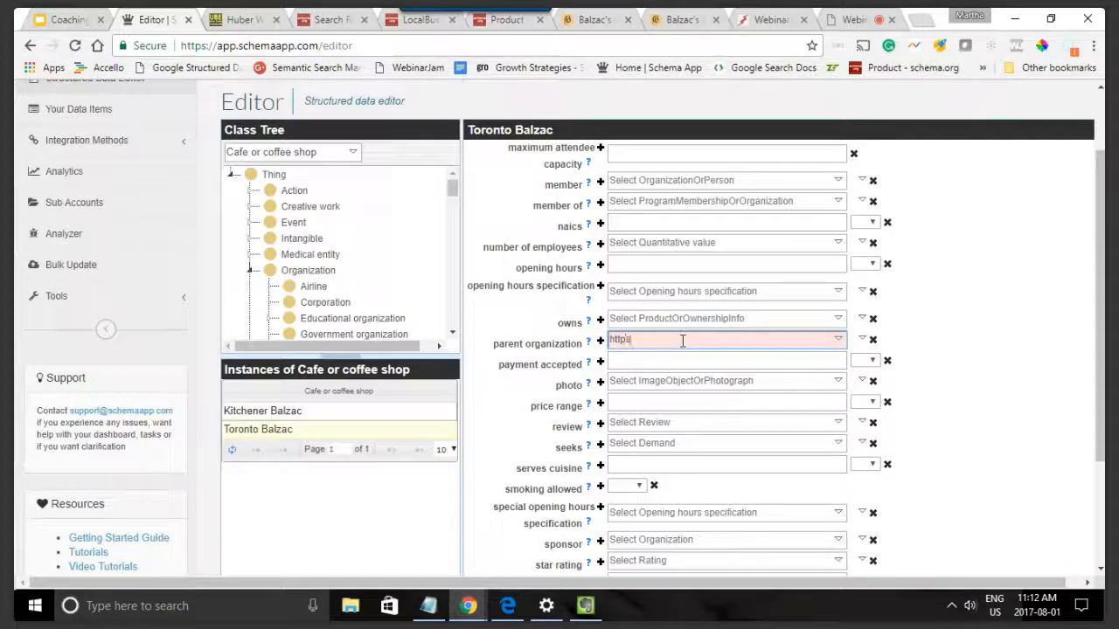
key(BackSpace)
text(http://www.balzacs.com/)
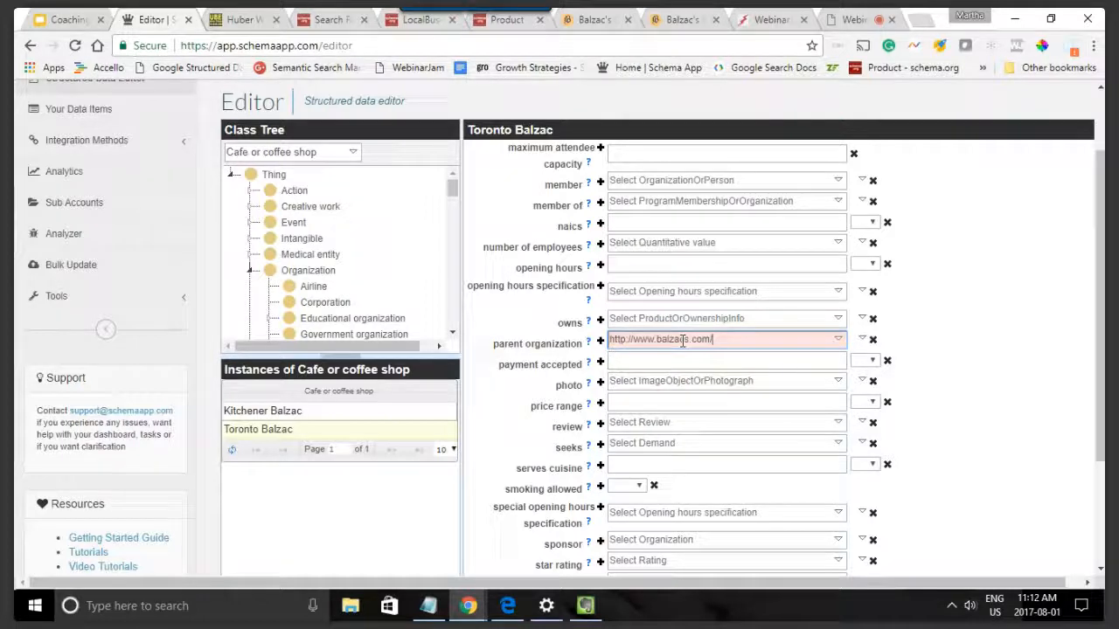
click(722, 365)
scroll(967, 427, down, 3)
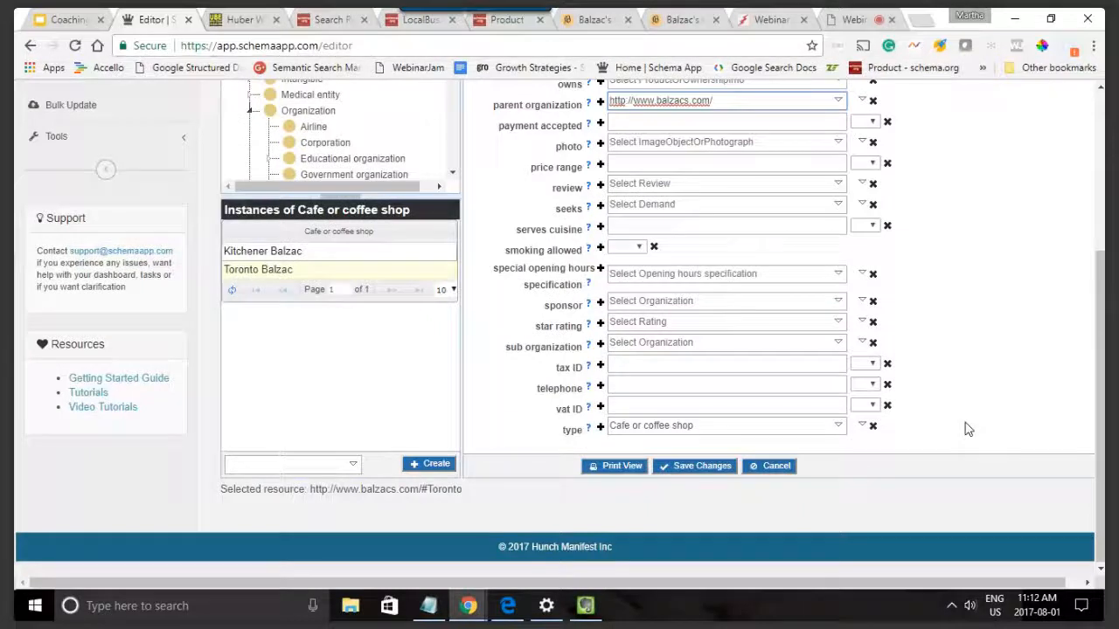
click(687, 470)
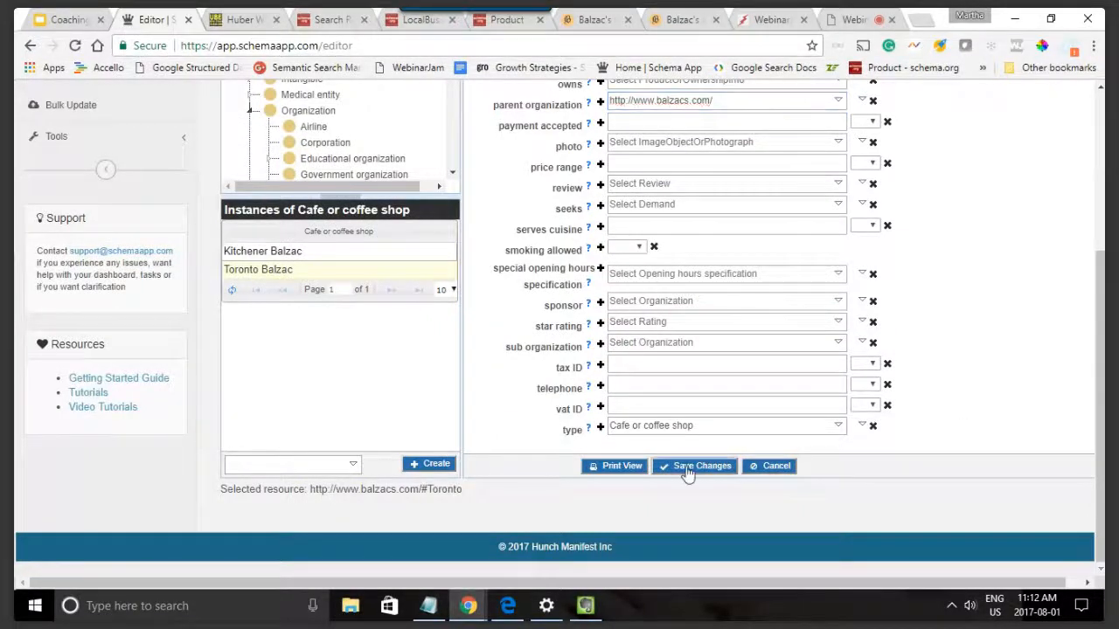
click(697, 473)
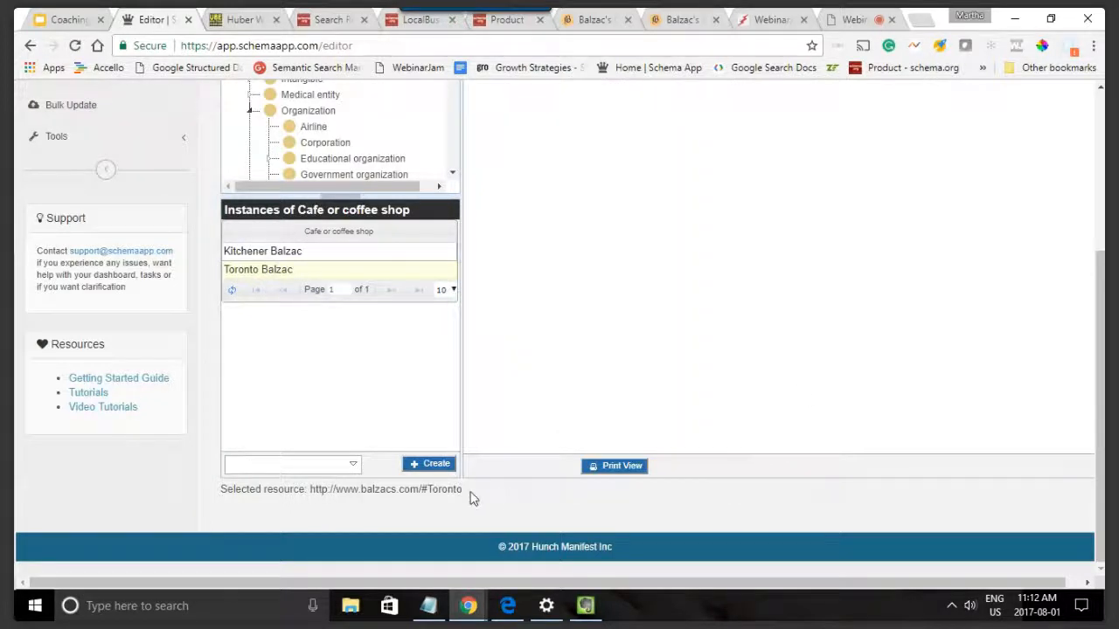
Step: Review the saved Toronto Balzac's resource URI and its dissolution date
drag(462, 491, 320, 495)
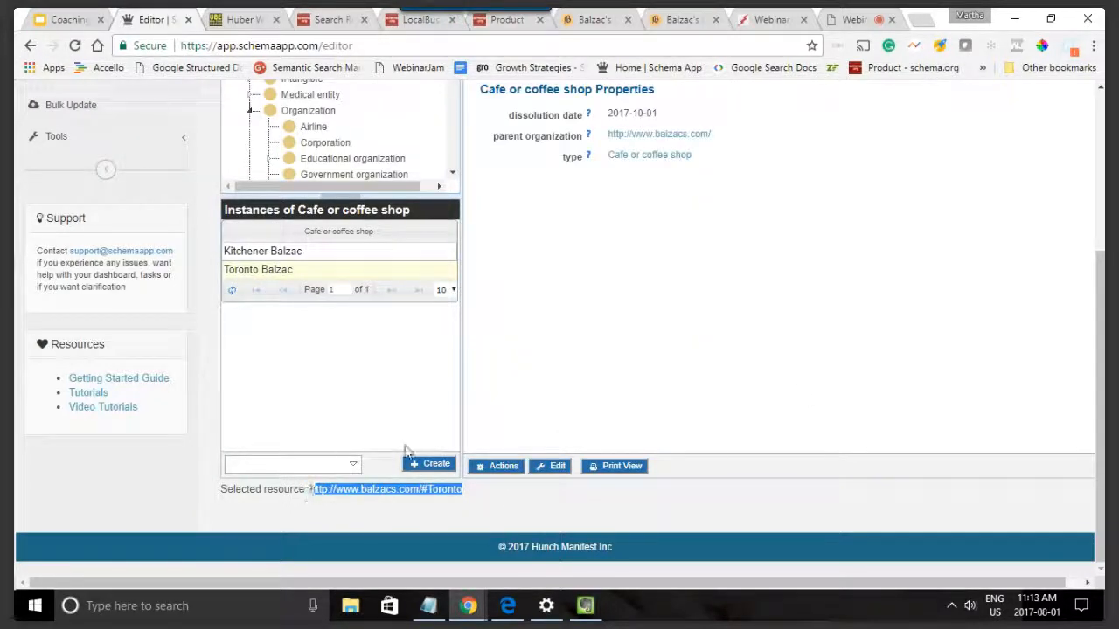
click(698, 348)
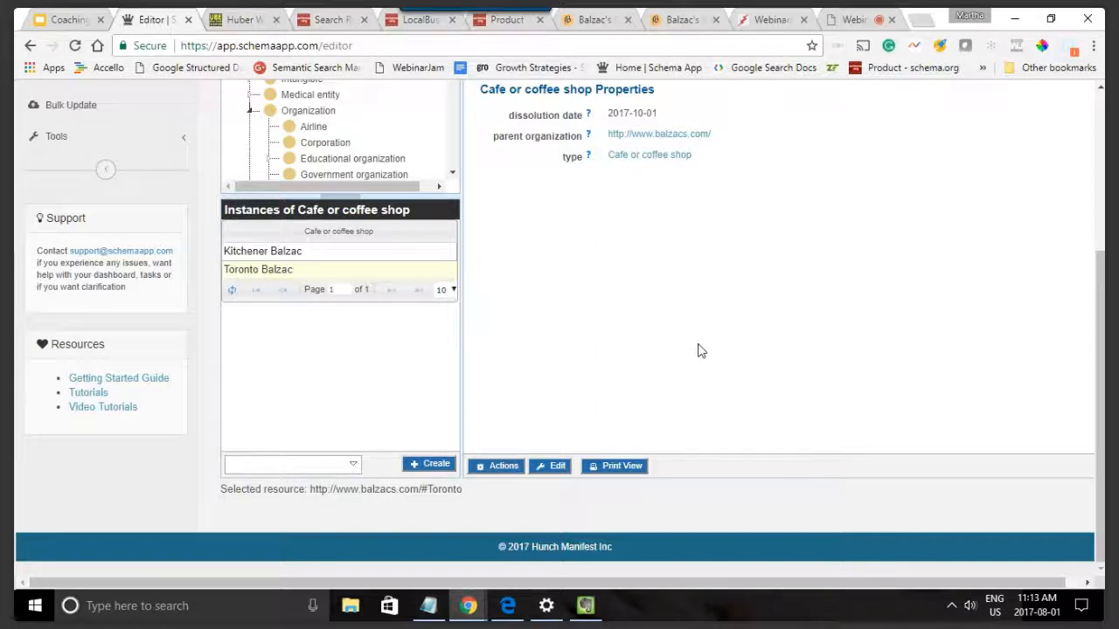
scroll(694, 348, up, 3)
scroll(687, 344, down, 3)
drag(664, 113, 605, 115)
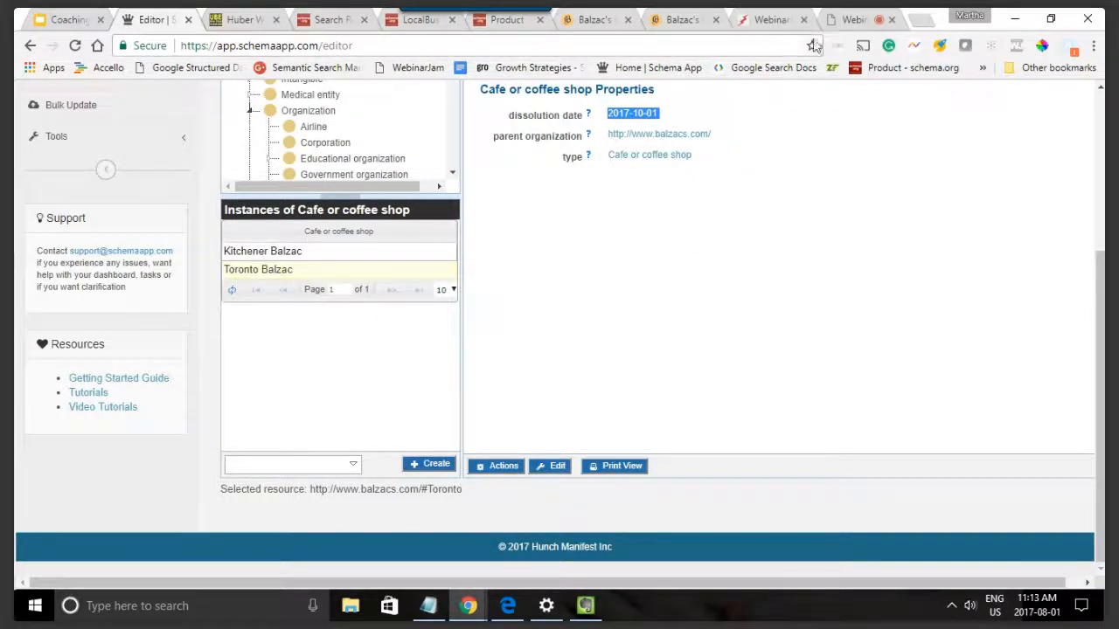
Step: Switch to the WebinarJam live broadcast and turn screen sharing off
click(843, 19)
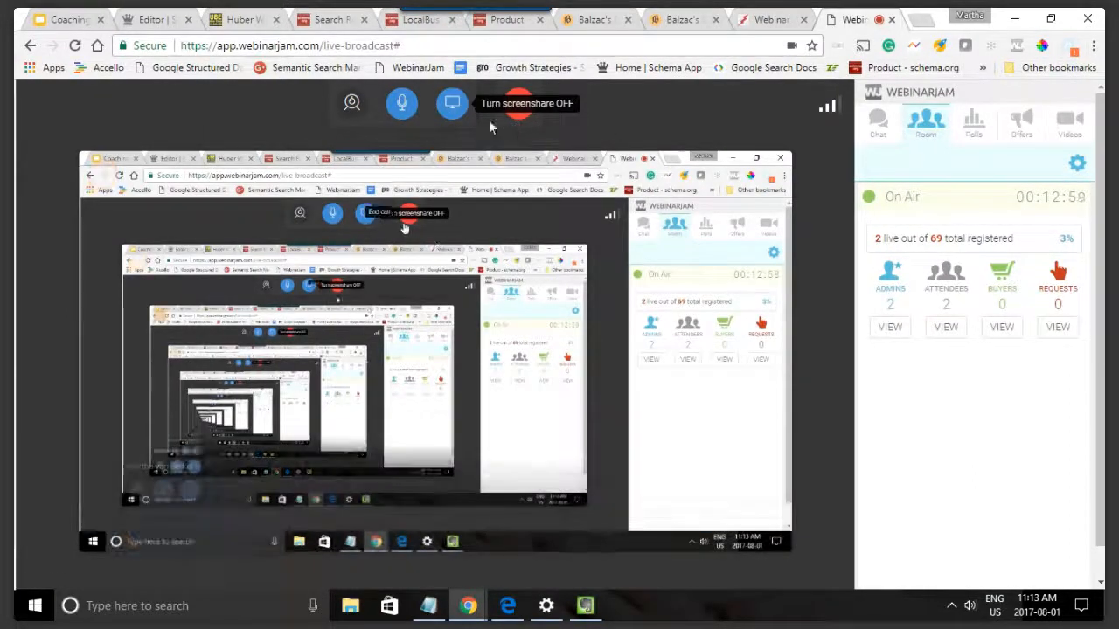
click(453, 104)
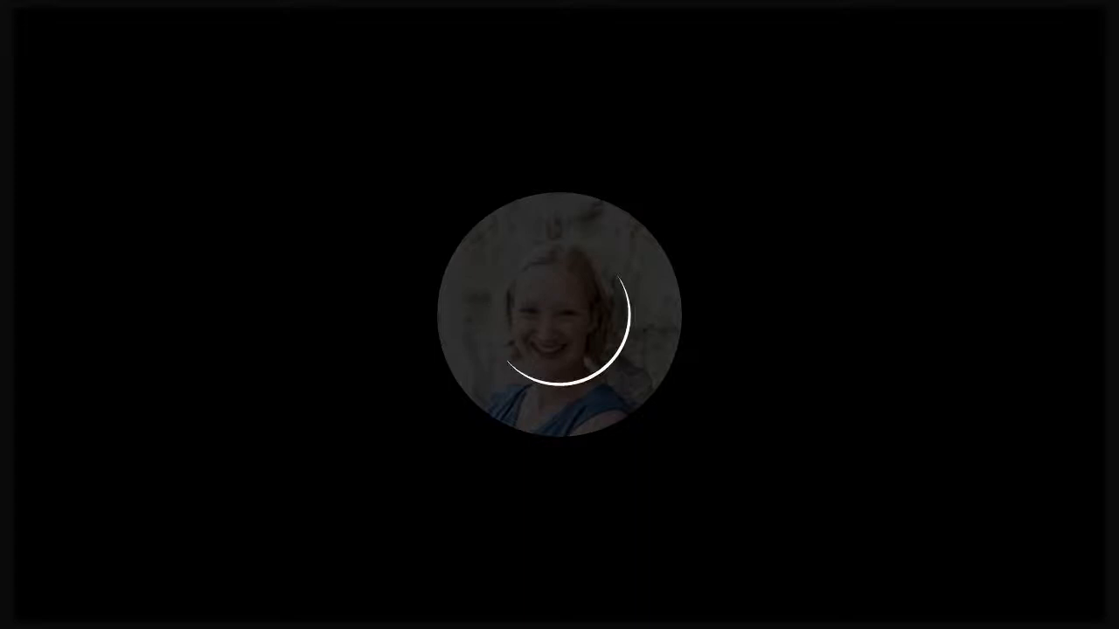
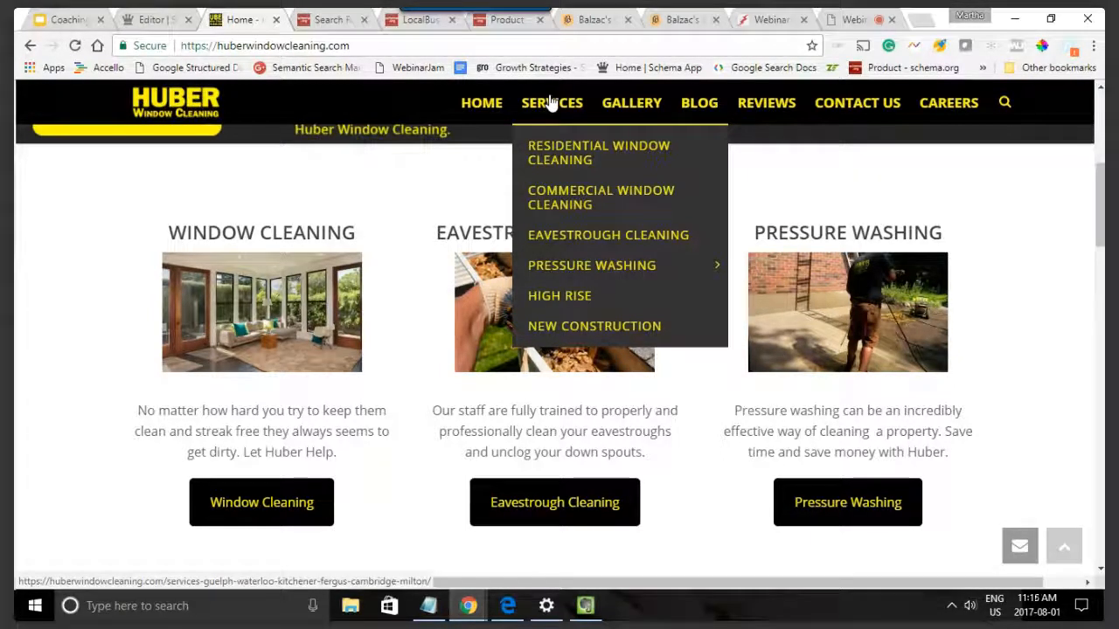
Step: Open the Residential Window Cleaning page of the Huber Window Cleaning website and copy its URL
click(541, 150)
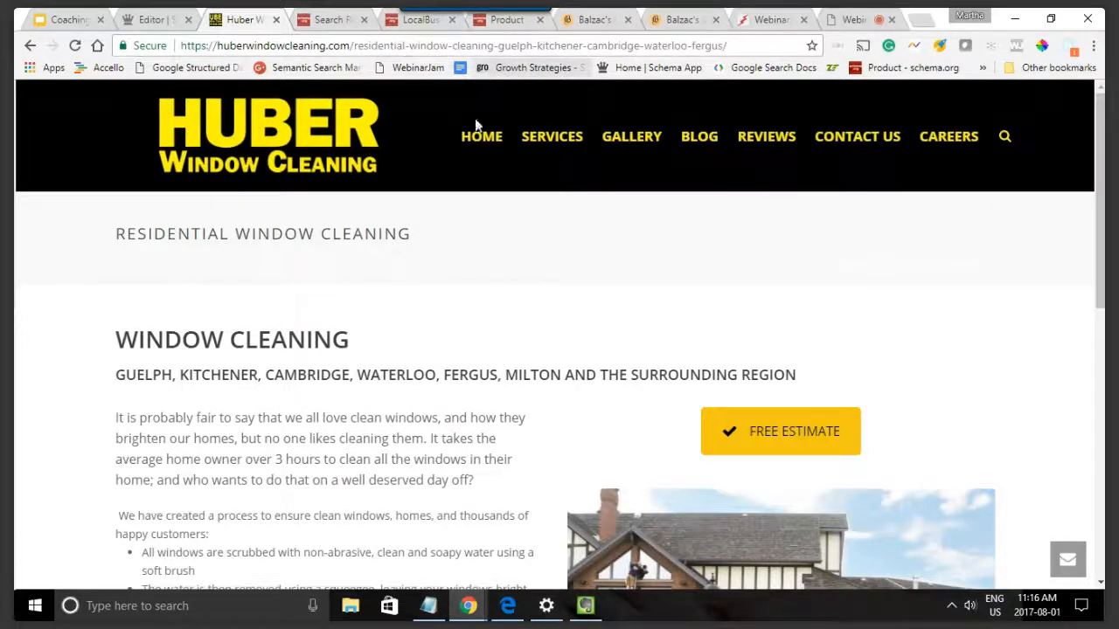
scroll(490, 232, down, 2)
scroll(485, 233, up, 2)
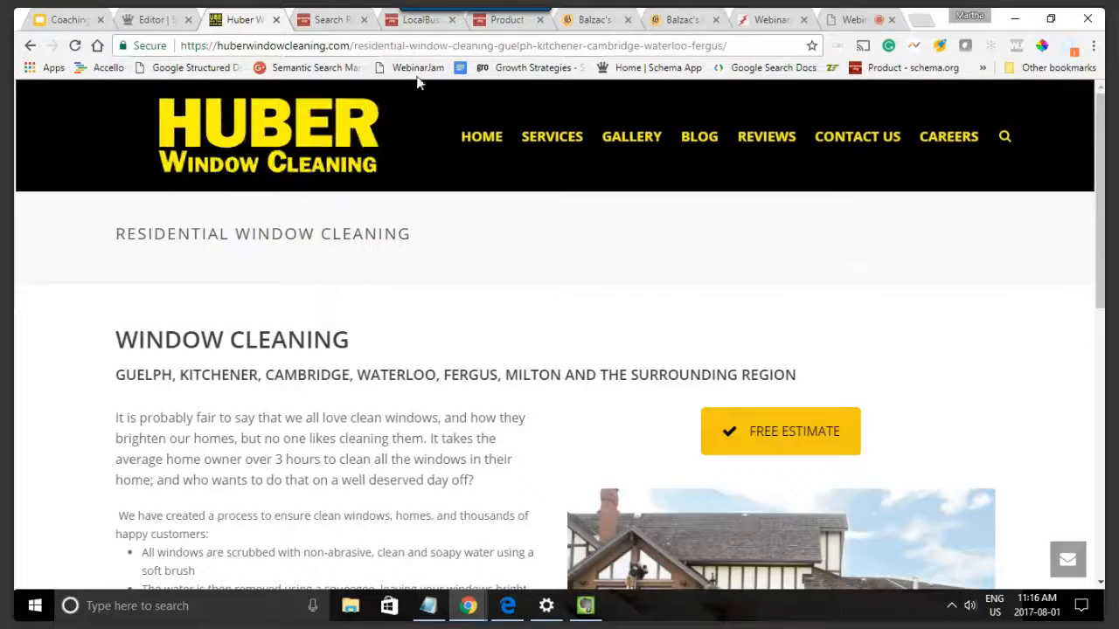
click(430, 44)
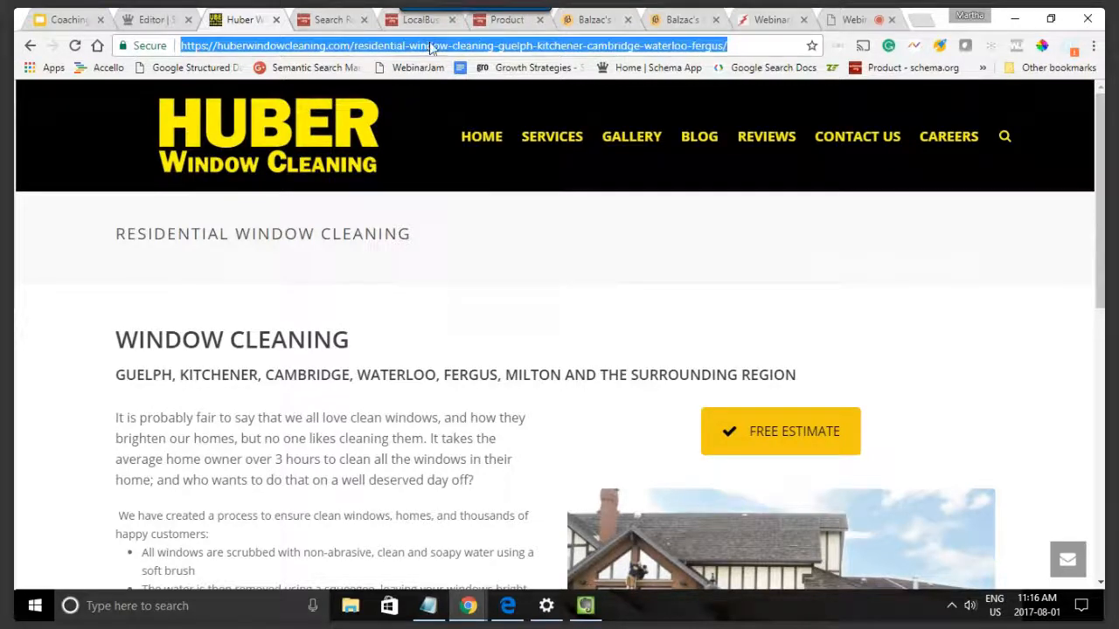
Step: Switch to the Schema App editor and select the Service class
click(157, 19)
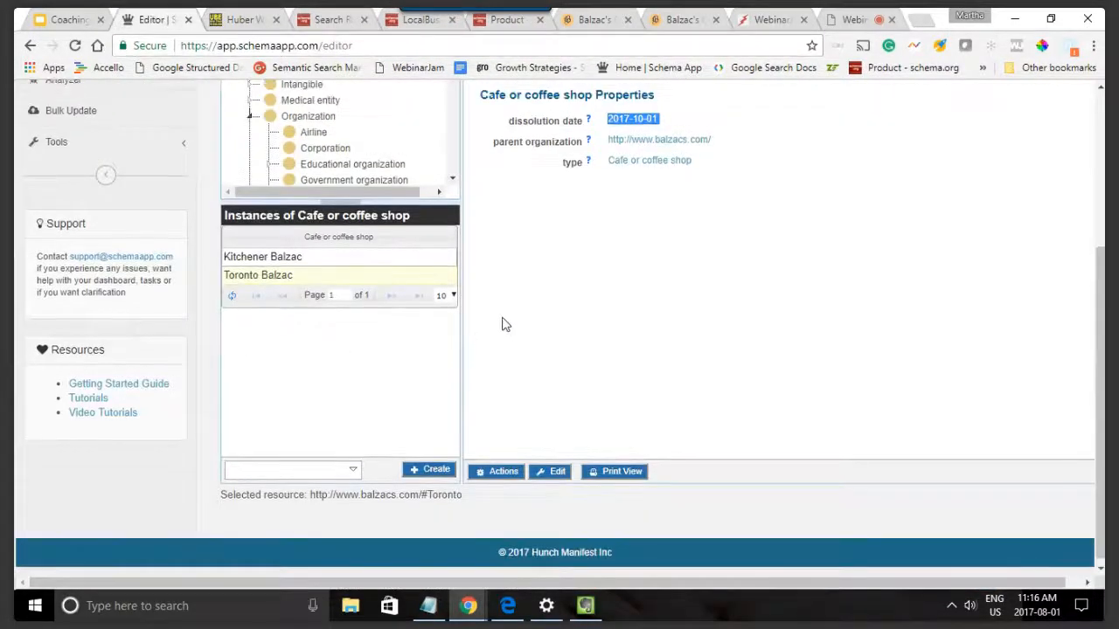
scroll(505, 325, up, 3)
click(280, 242)
key(ctrl+a)
text(services)
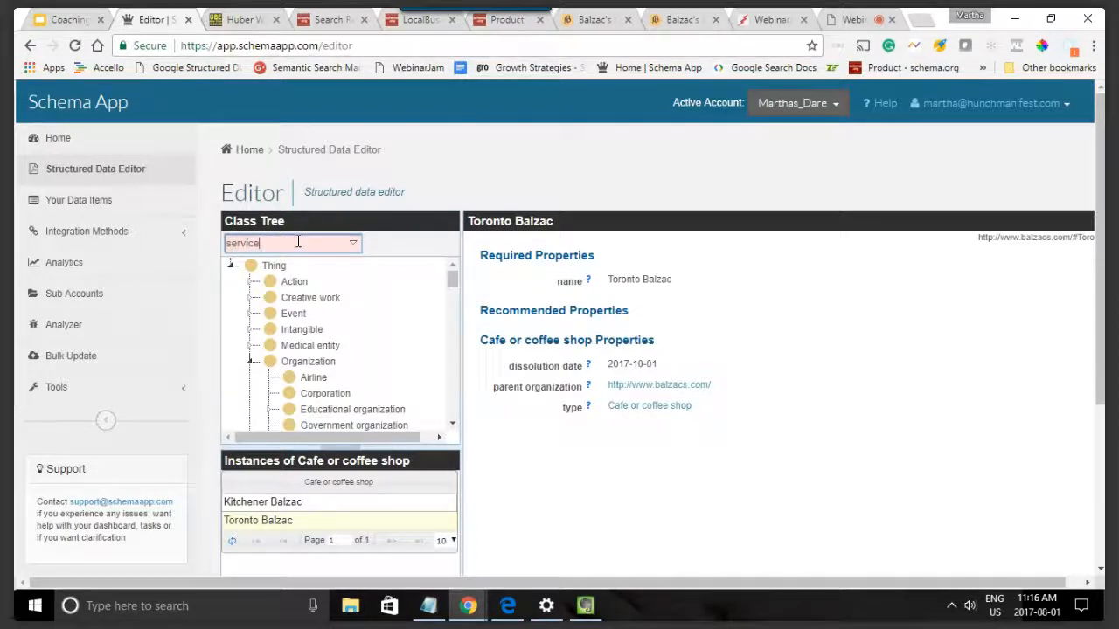
click(271, 259)
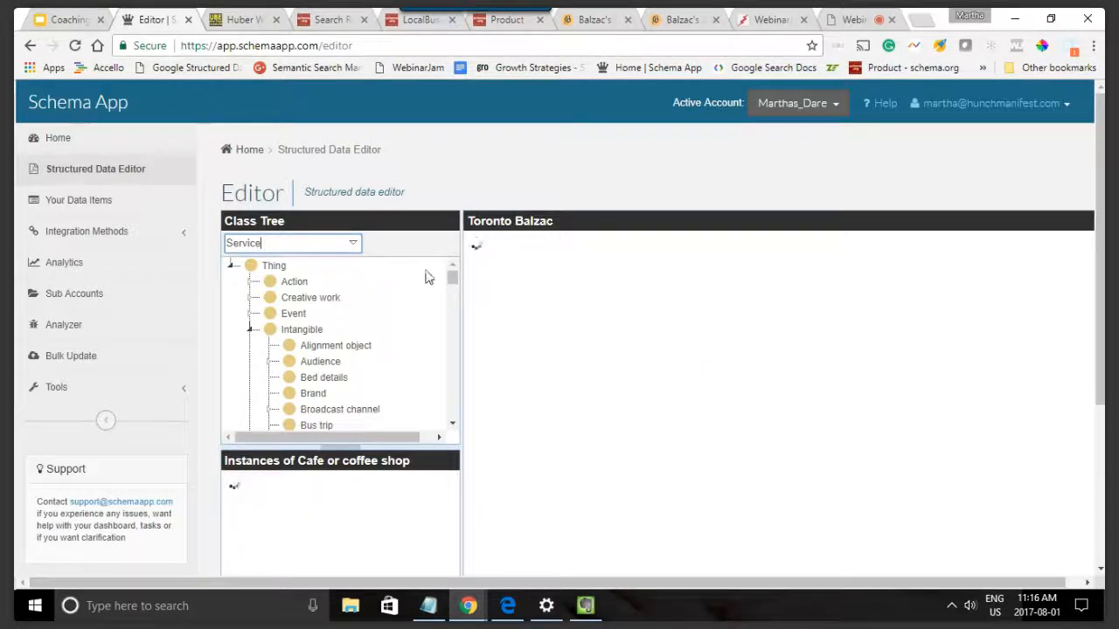
Step: Create a Service instance named Residential Window Cleaning with the copied page URL as its URI and the type Service
scroll(431, 315, down, 2)
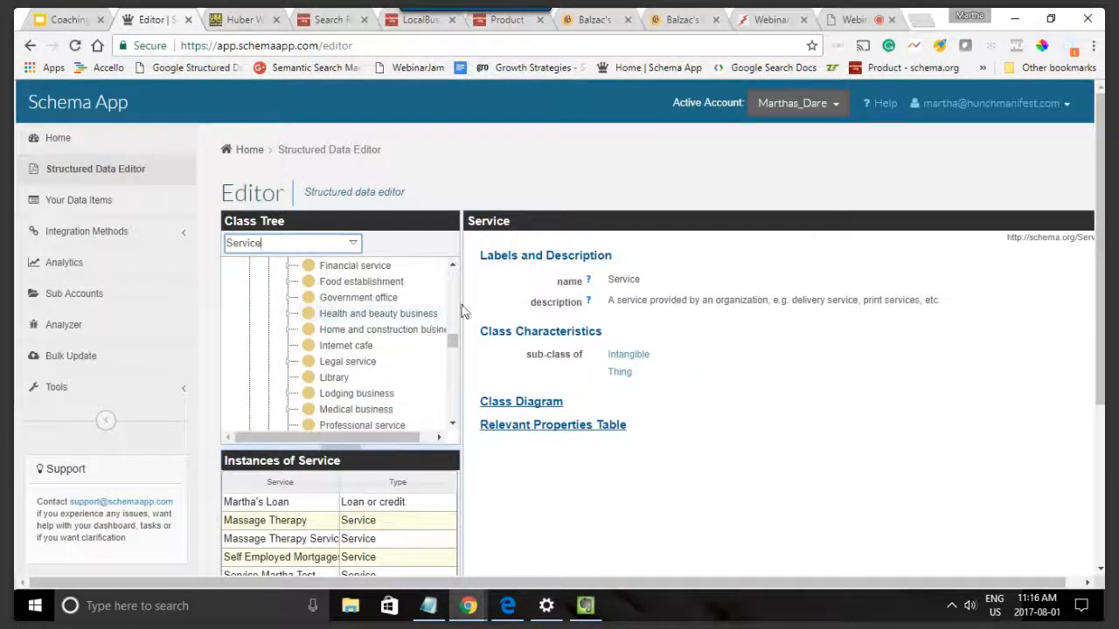
scroll(532, 437, down, 2)
scroll(495, 432, down, 2)
click(431, 463)
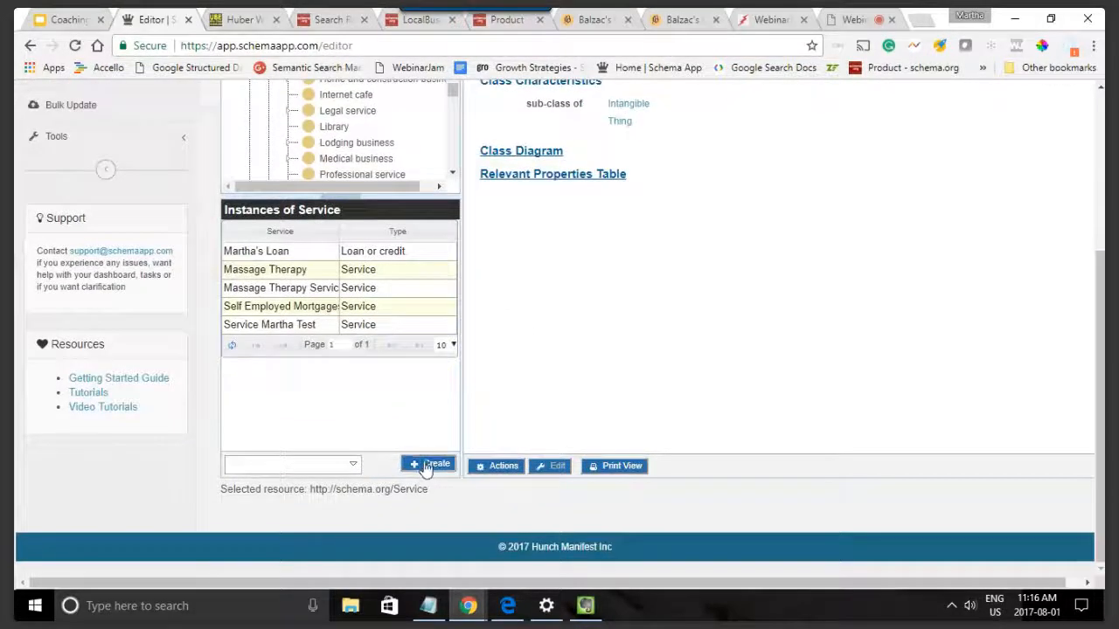
text(Residential Window Cleaning)
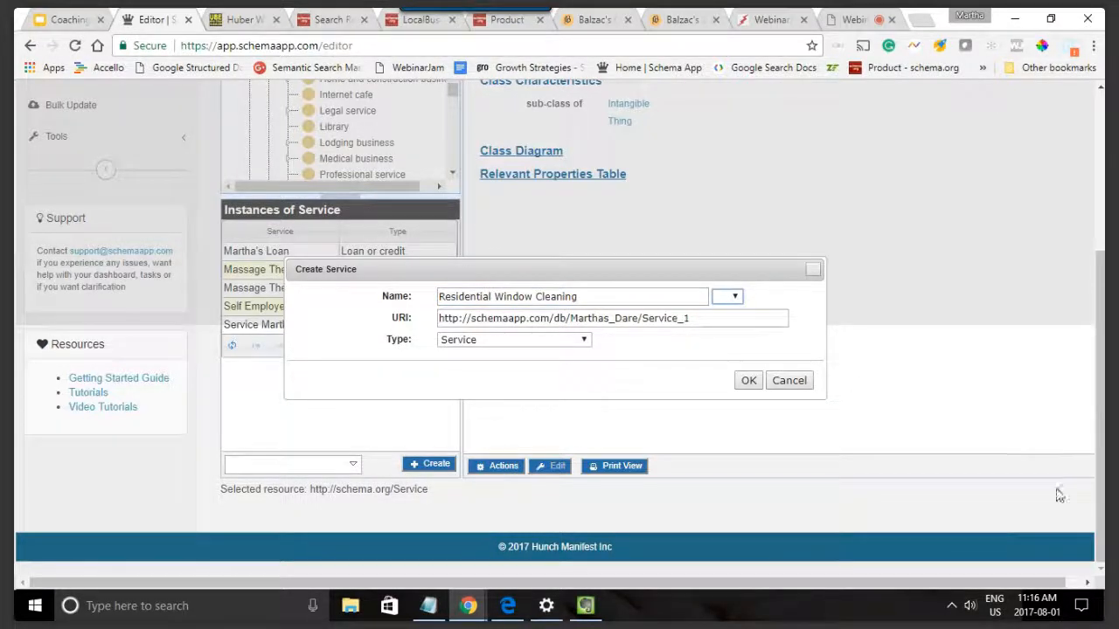
triple_click(724, 318)
key(ctrl+v)
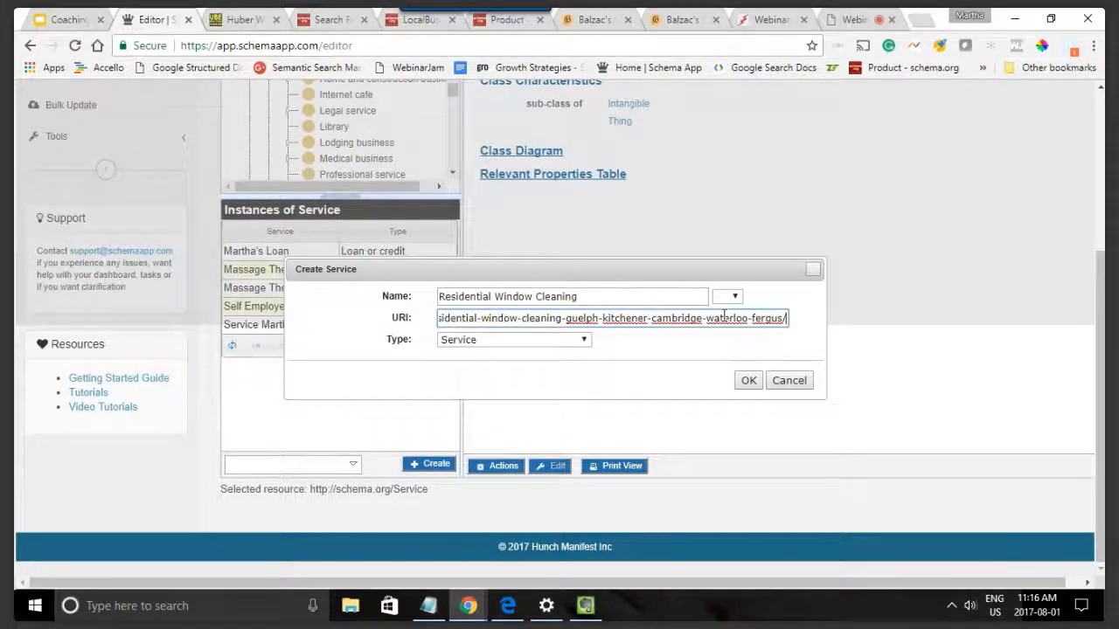
click(583, 340)
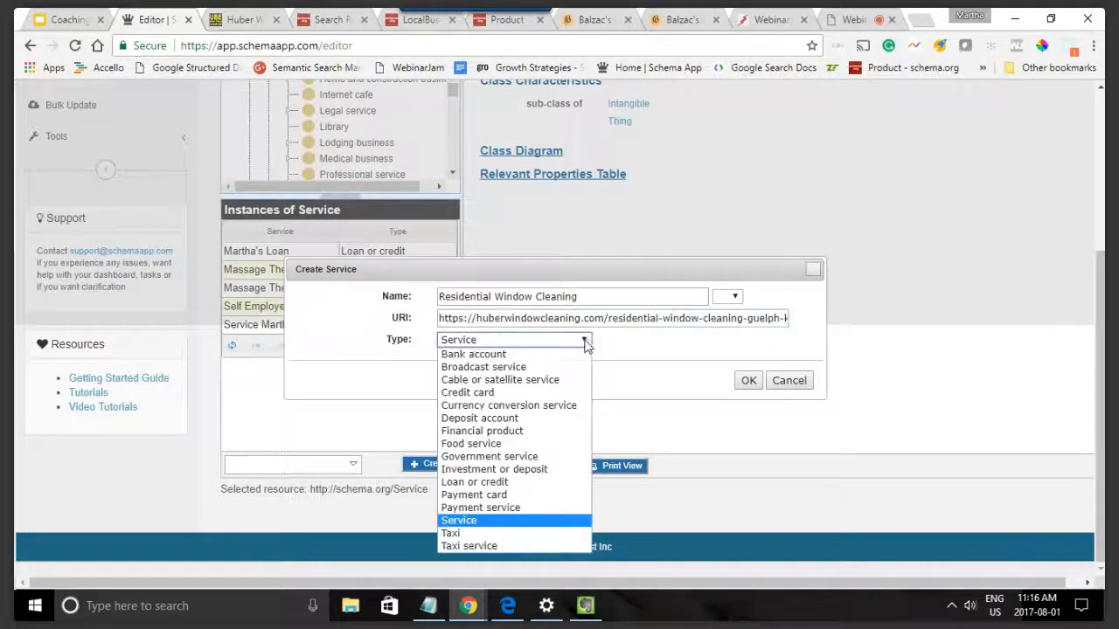
click(491, 522)
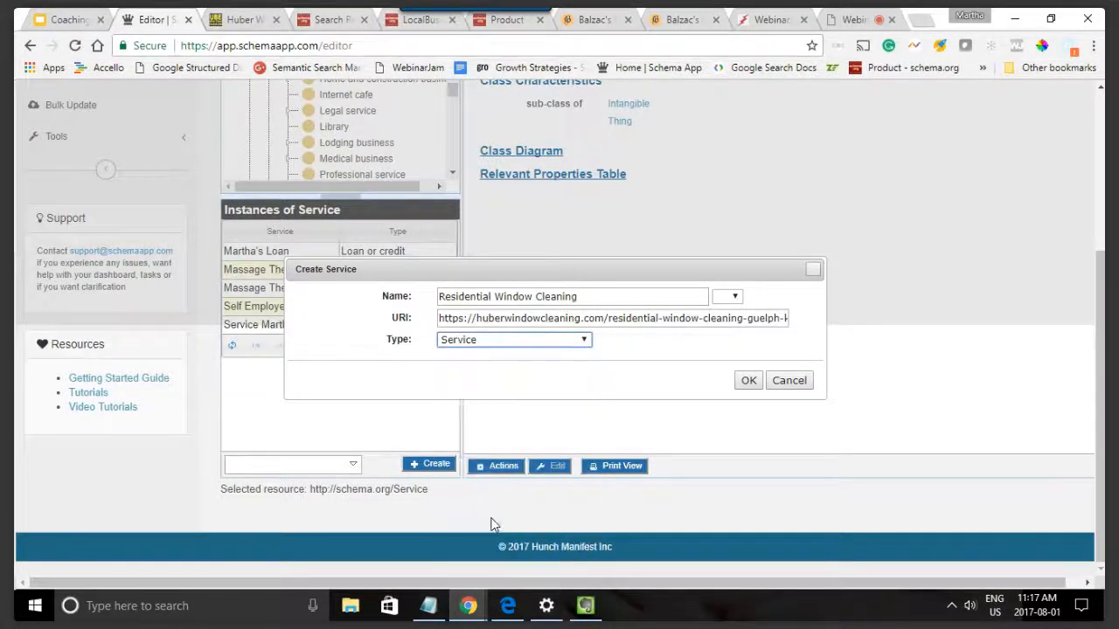
click(747, 381)
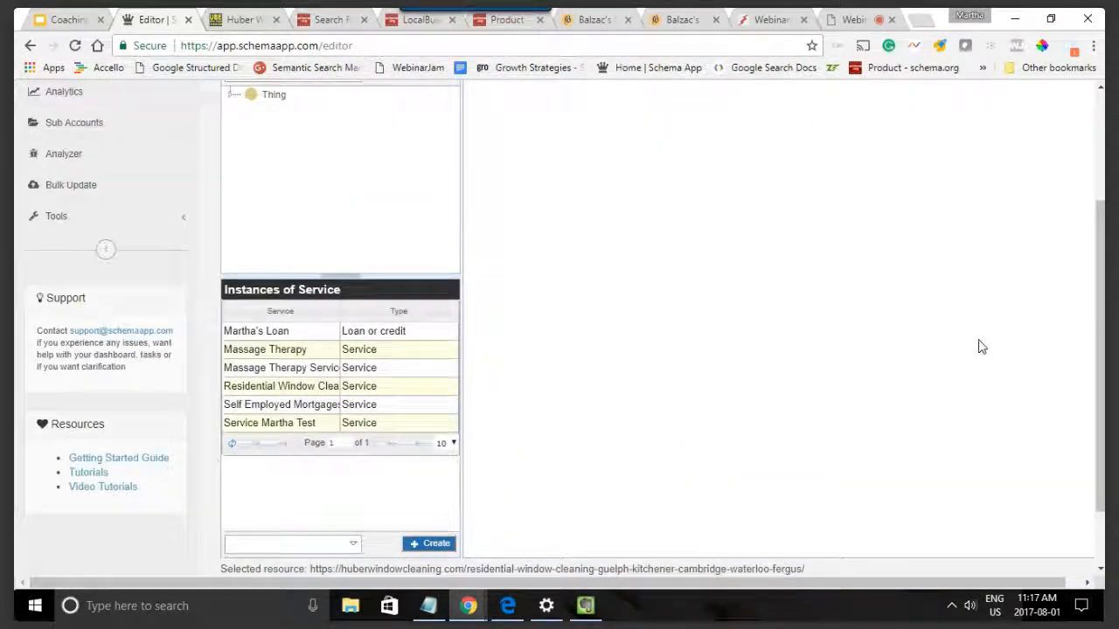
Step: Review the Service class description and the list of Service instances
scroll(982, 347, up, 1)
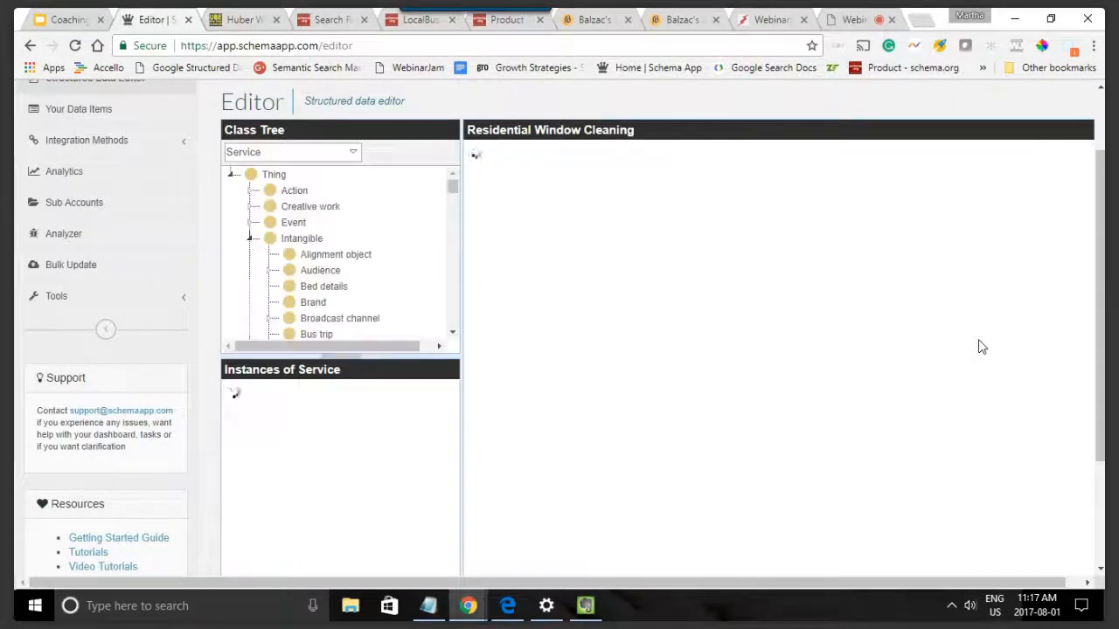
scroll(970, 349, down, 2)
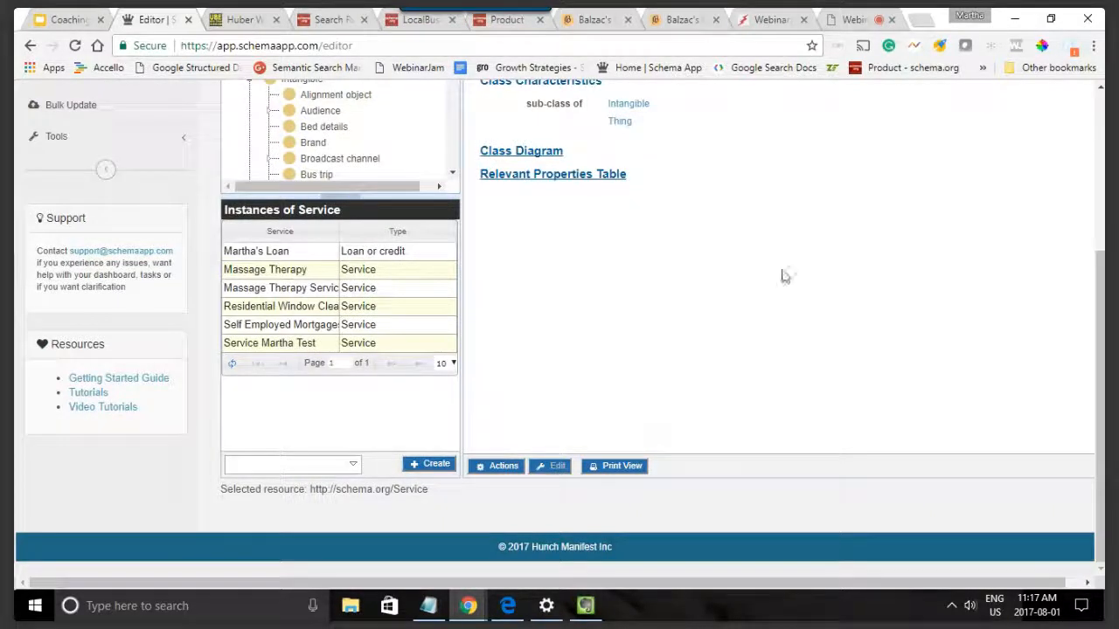
scroll(732, 377, up, 2)
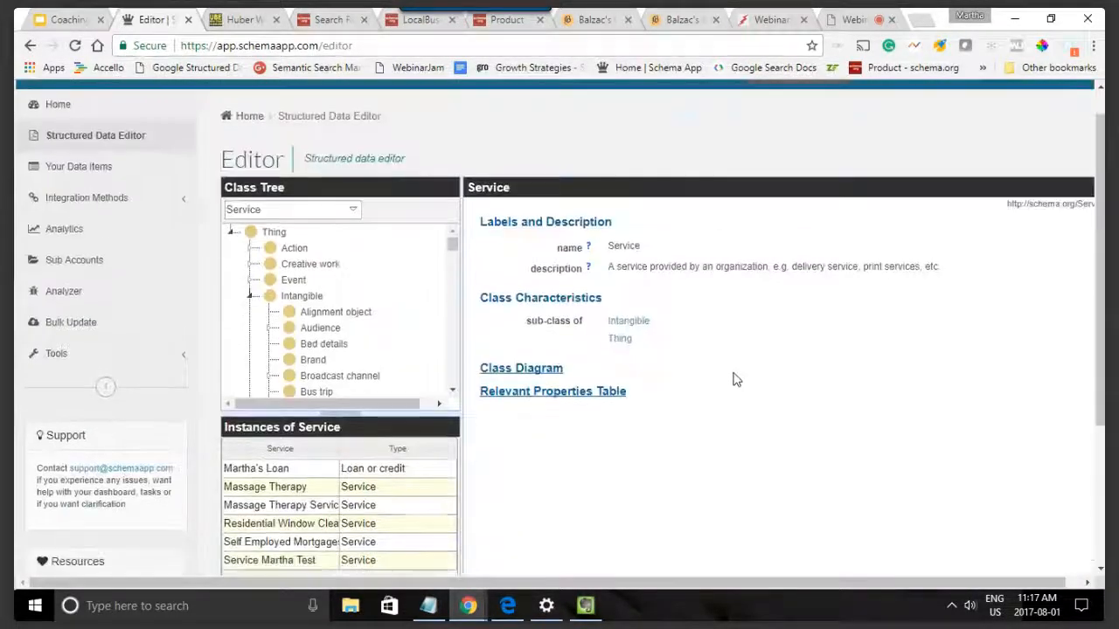
scroll(731, 377, down, 1)
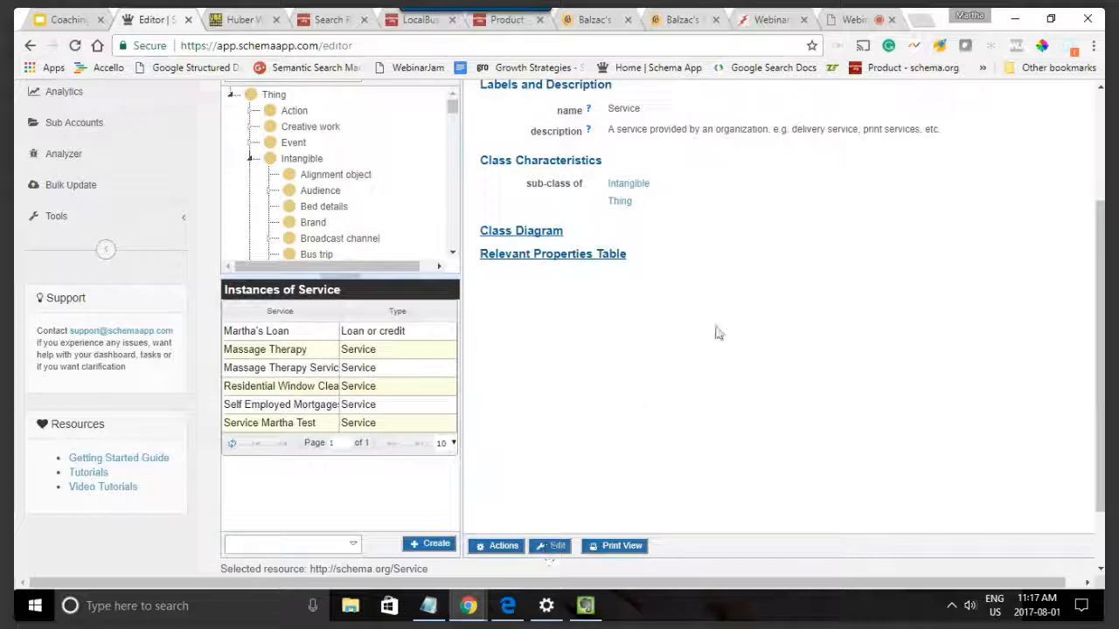
scroll(742, 342, down, 1)
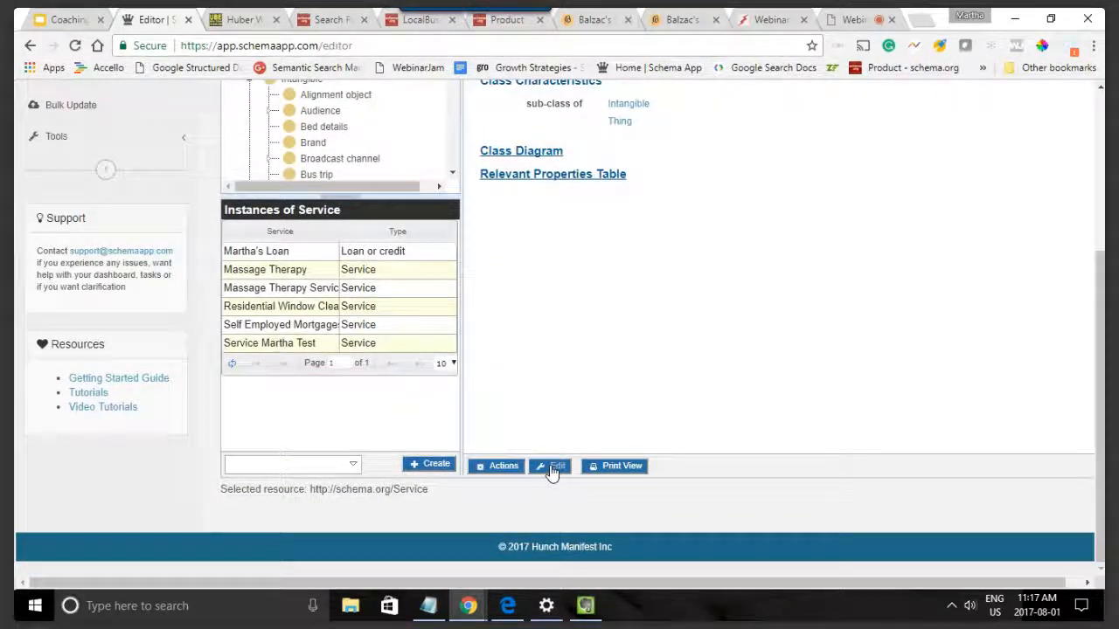
scroll(622, 341, up, 2)
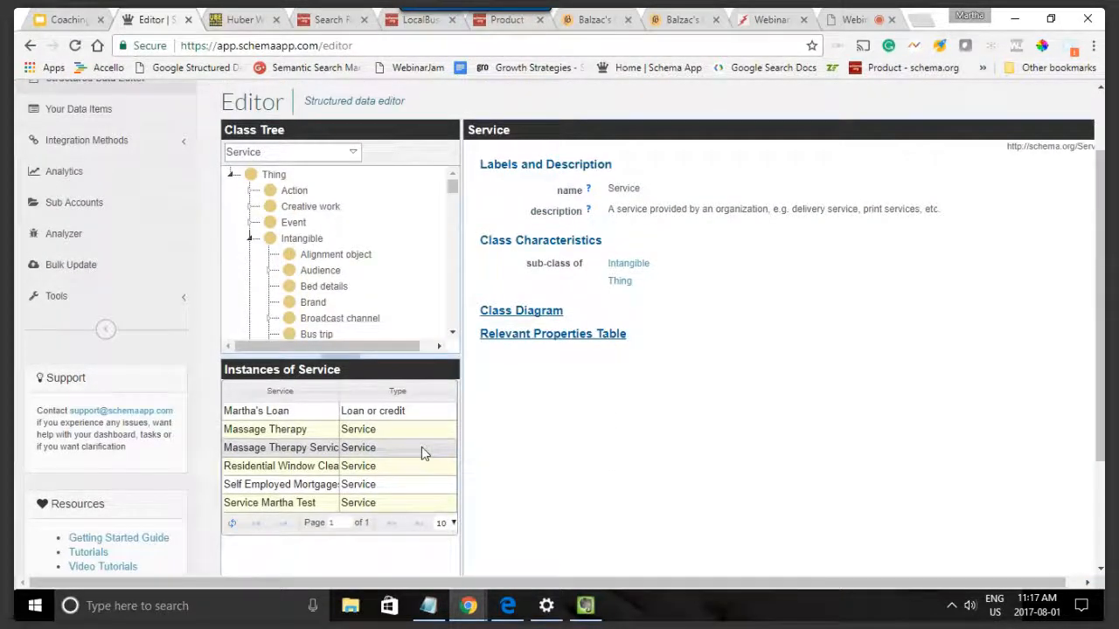
scroll(319, 482, down, 2)
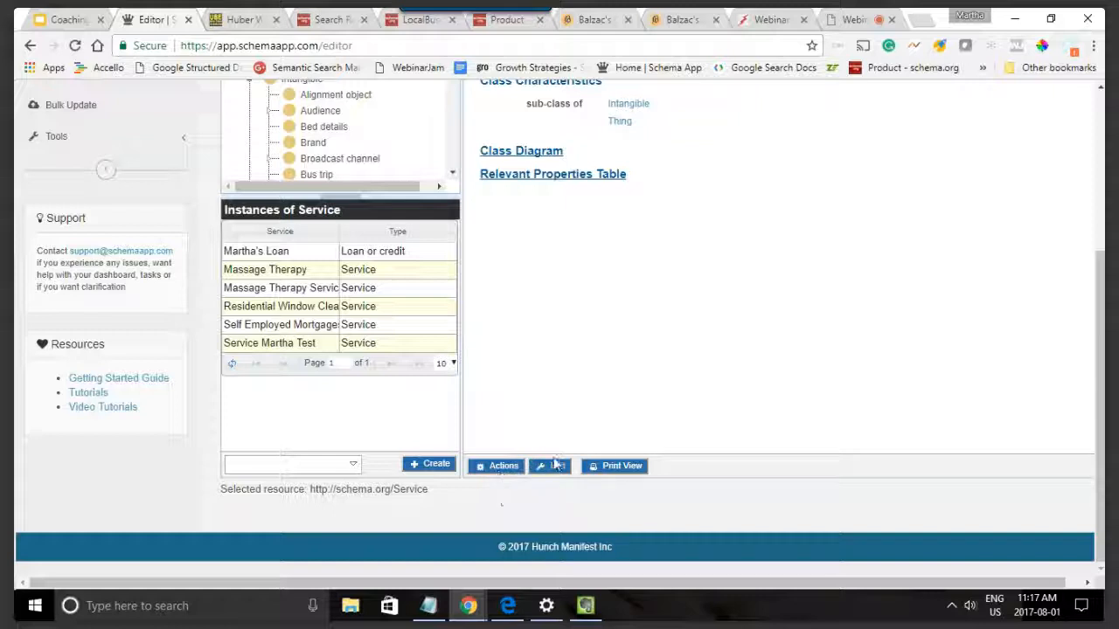
scroll(605, 383, up, 1)
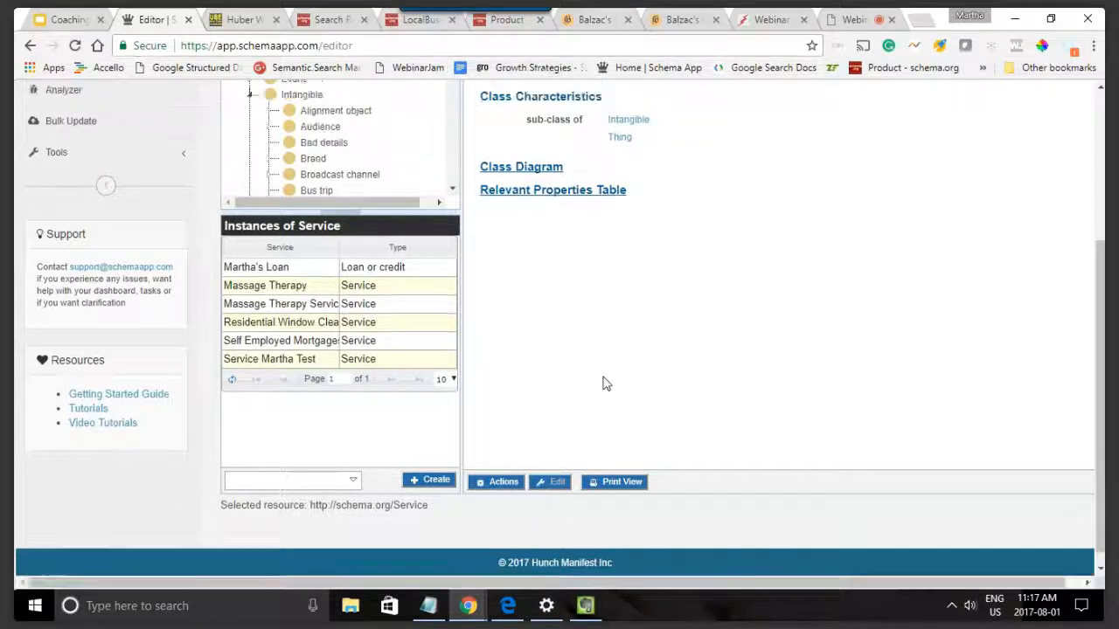
scroll(605, 383, up, 3)
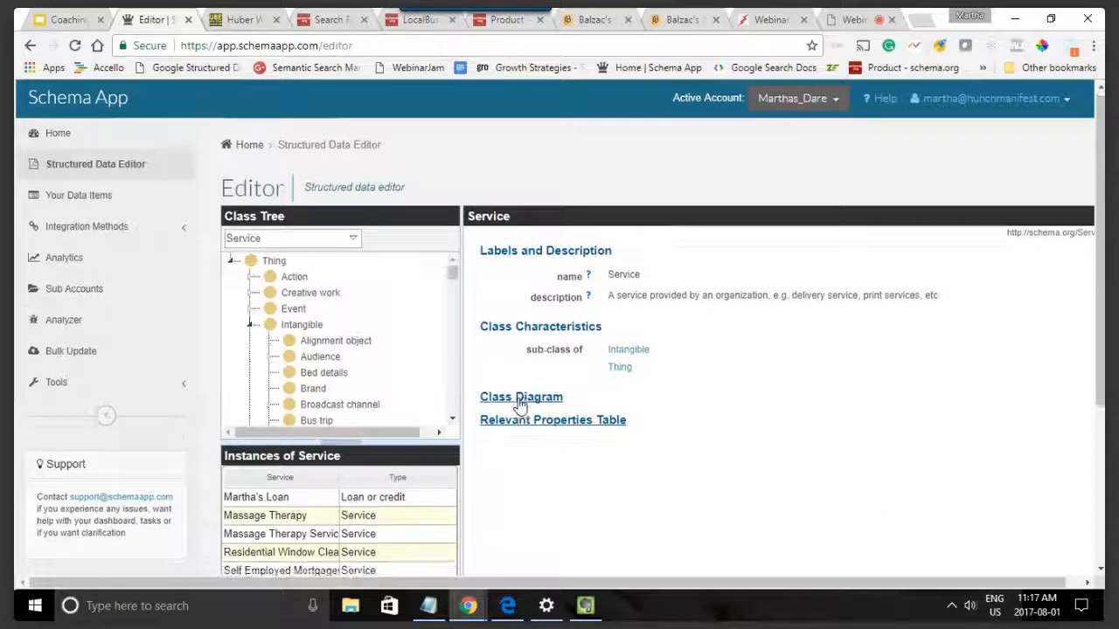
Step: View several existing Service instances, including Massage Therapy Services and the self-employed mortgage service, with 25 instances per page
scroll(519, 404, down, 2)
click(290, 381)
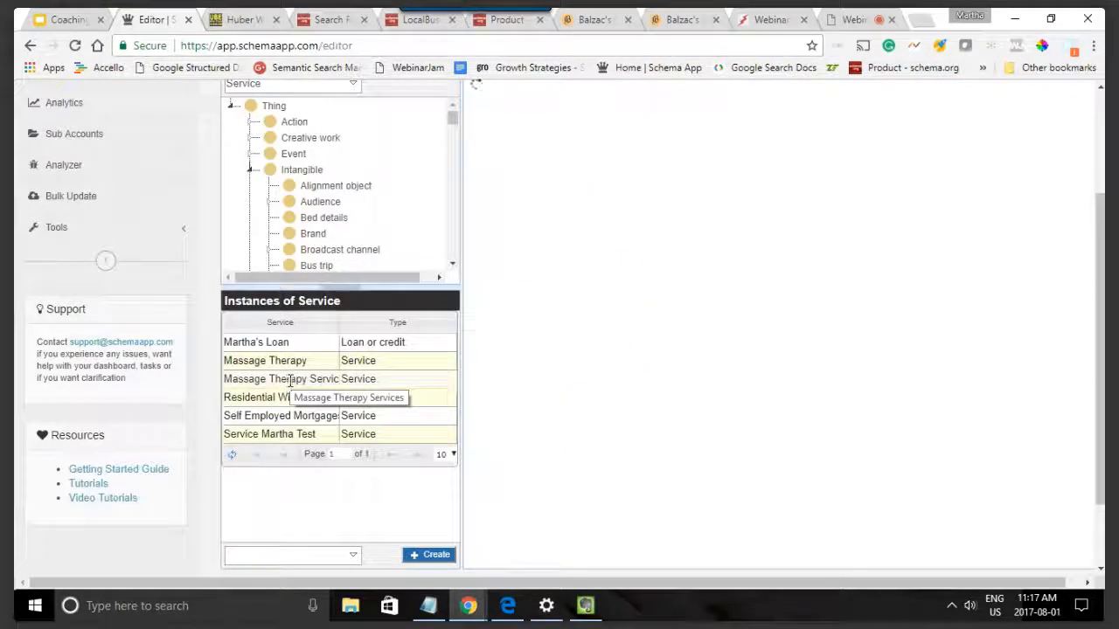
click(287, 416)
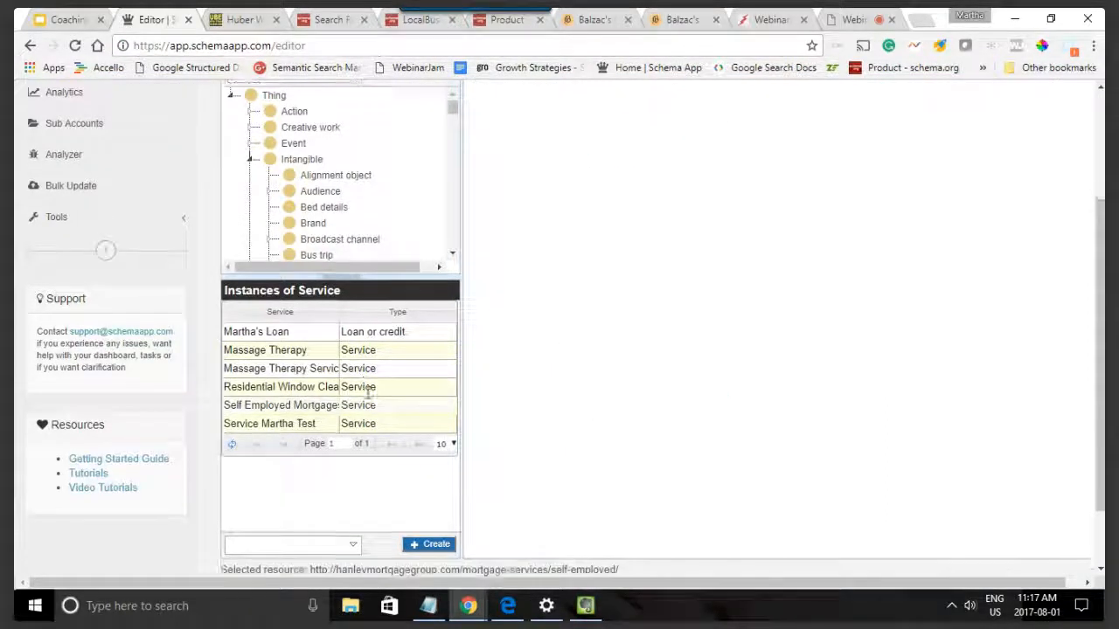
scroll(368, 394, down, 2)
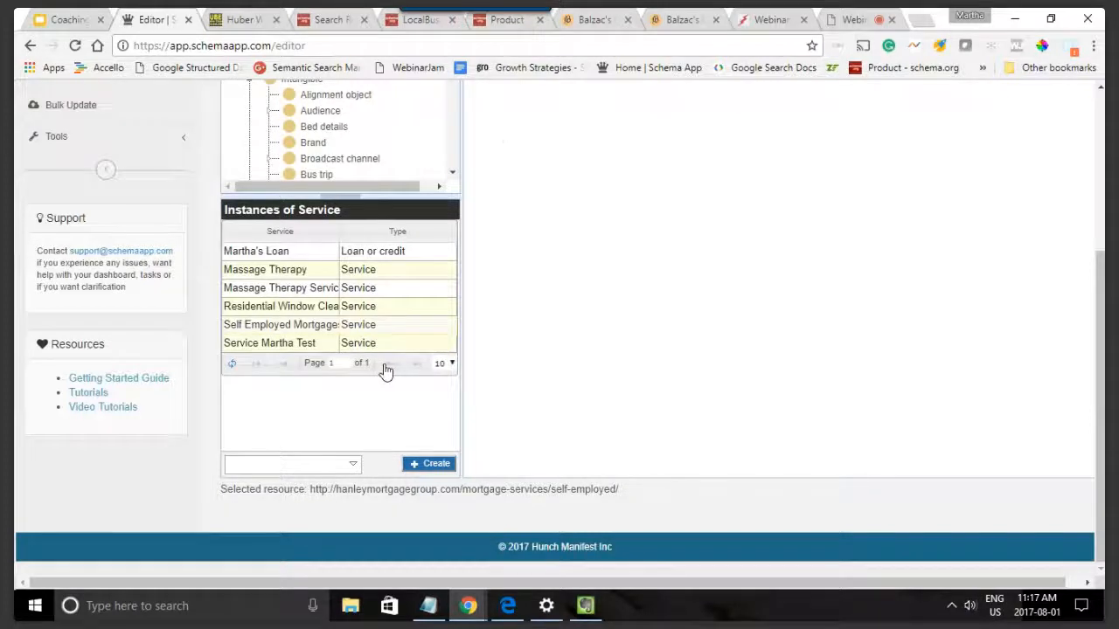
click(450, 365)
click(438, 417)
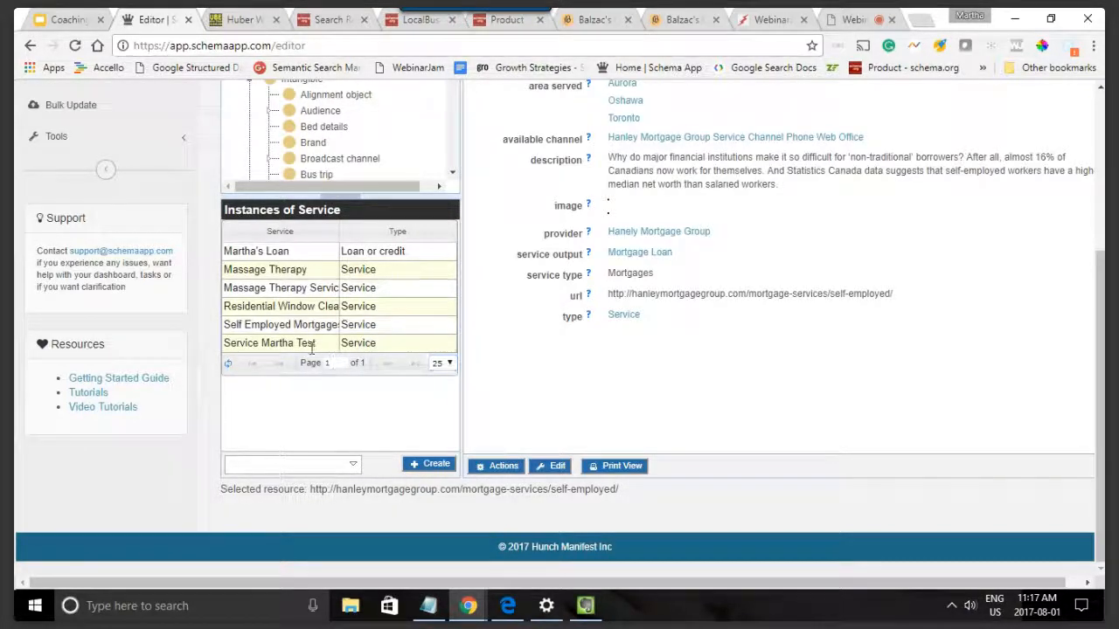
click(352, 343)
Step: Try to create another Service named Residential Window Cleaning with the same copied page URL as its URI
click(428, 464)
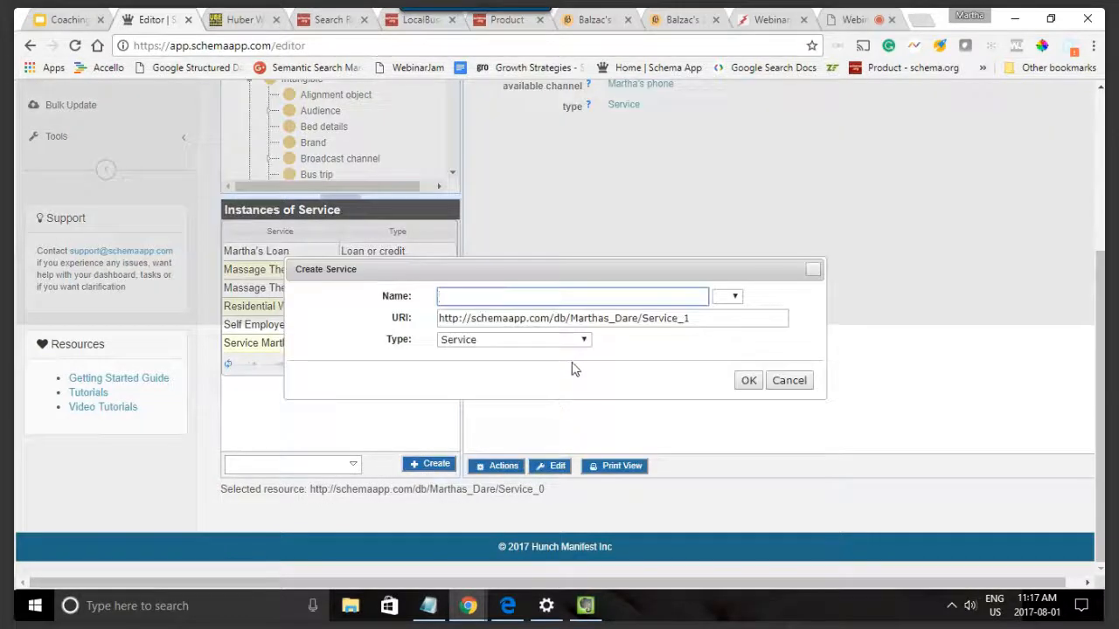
text(Wind)
text(dential Window Cleanin)
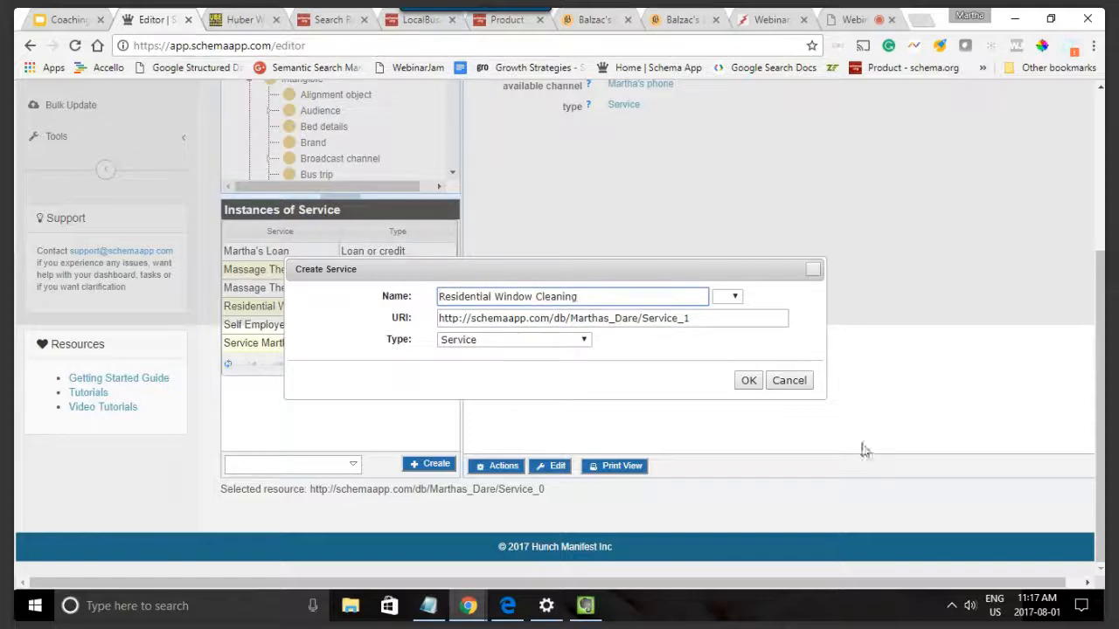
double_click(715, 319)
text(residential-window-cleaning-guelph-kitchener-cambridge-waterloo-fergus/)
click(748, 382)
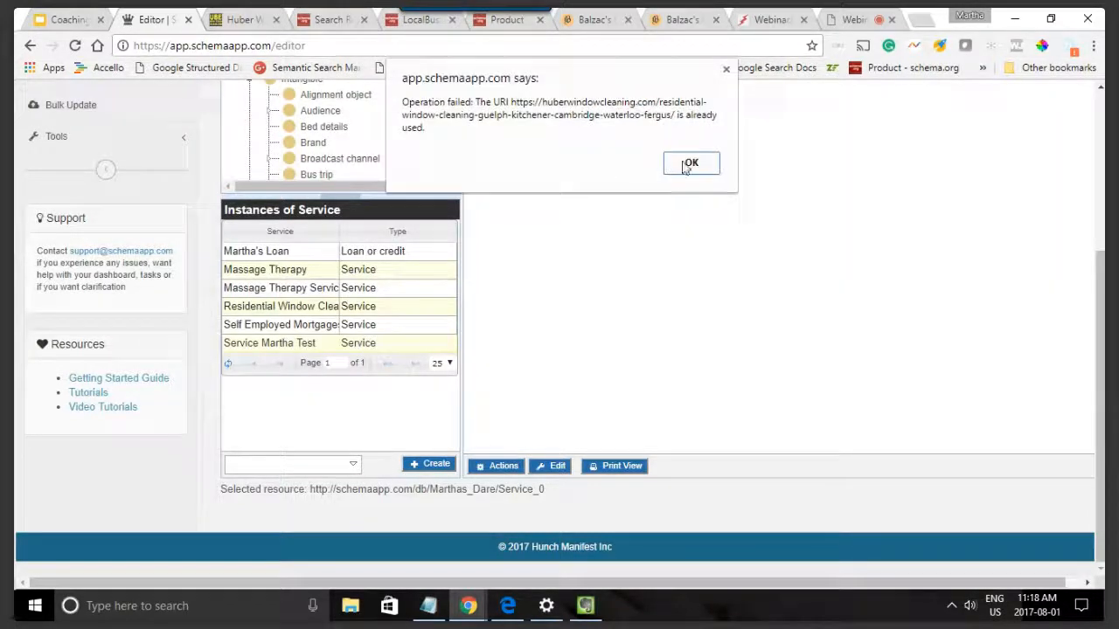
click(690, 163)
Step: Reselect the Service class in the class tree and expand its subtypes
scroll(412, 337, up, 3)
scroll(370, 339, down, 5)
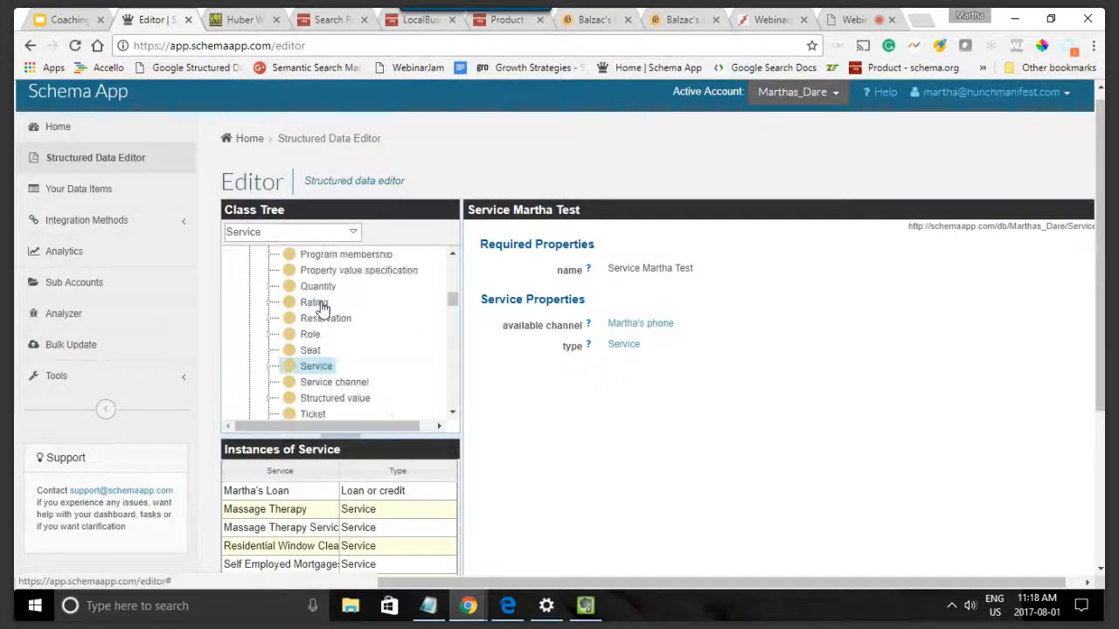
scroll(322, 306, down, 1)
click(306, 287)
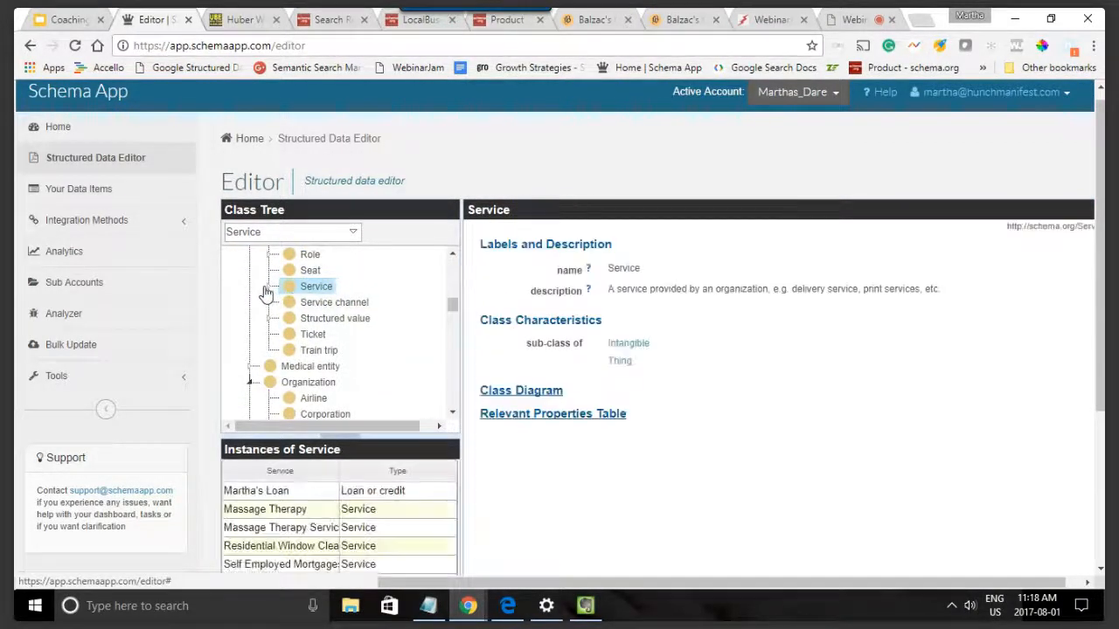
click(270, 286)
scroll(375, 357, down, 2)
scroll(385, 472, down, 1)
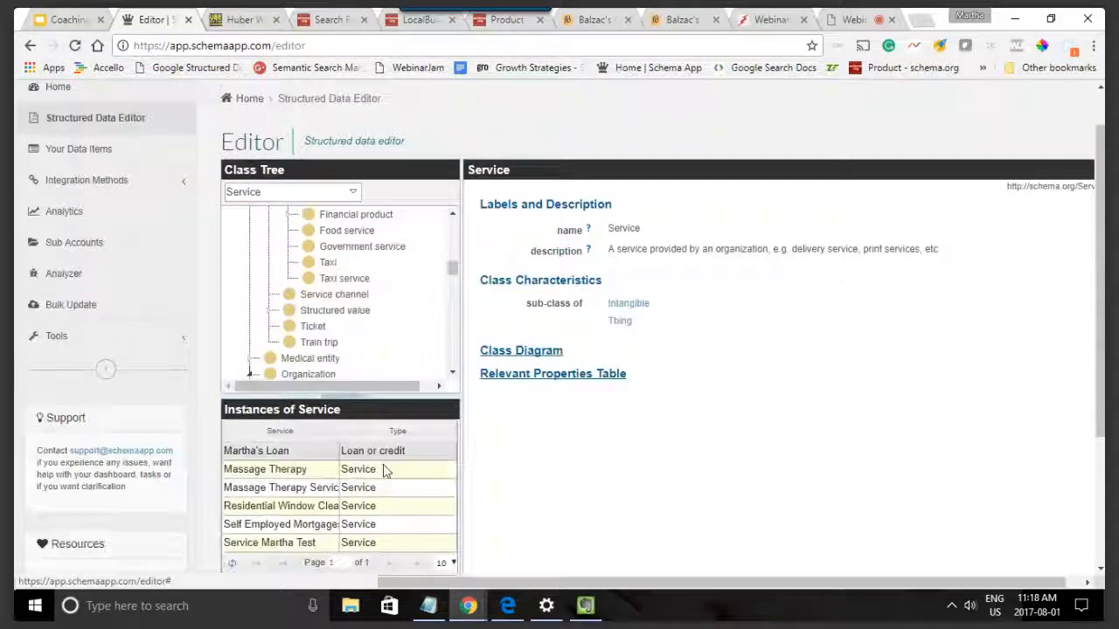
scroll(376, 450, down, 3)
Step: Start creating another Service instance and name it Commercial Window Cleaning
click(275, 424)
scroll(268, 440, down, 1)
scroll(268, 440, up, 2)
scroll(427, 429, down, 2)
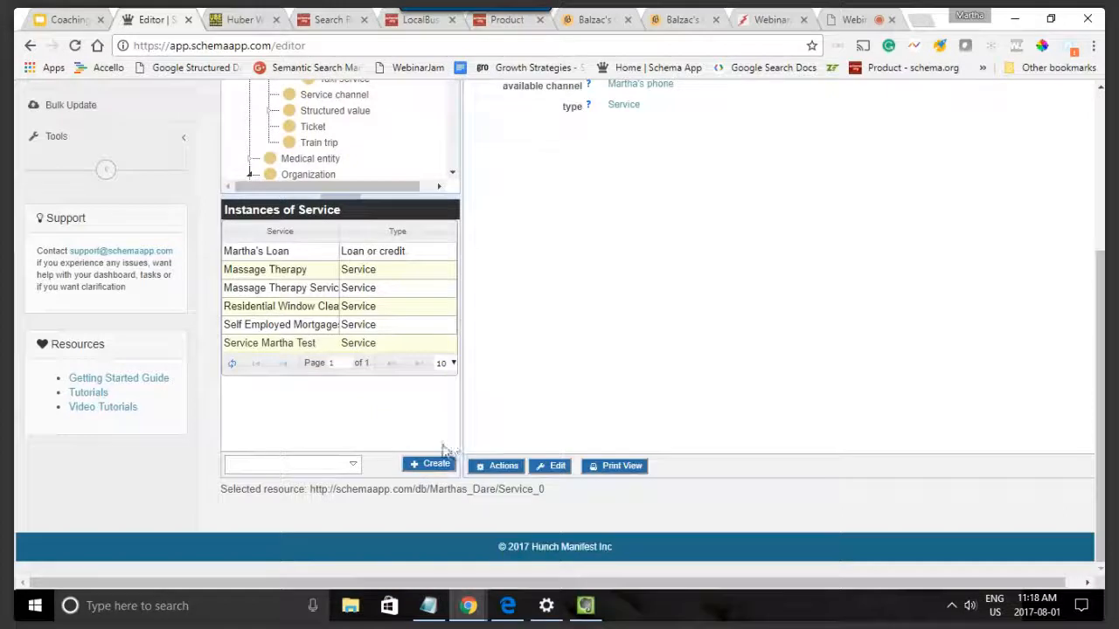
click(432, 464)
click(594, 297)
key(ctrl+v)
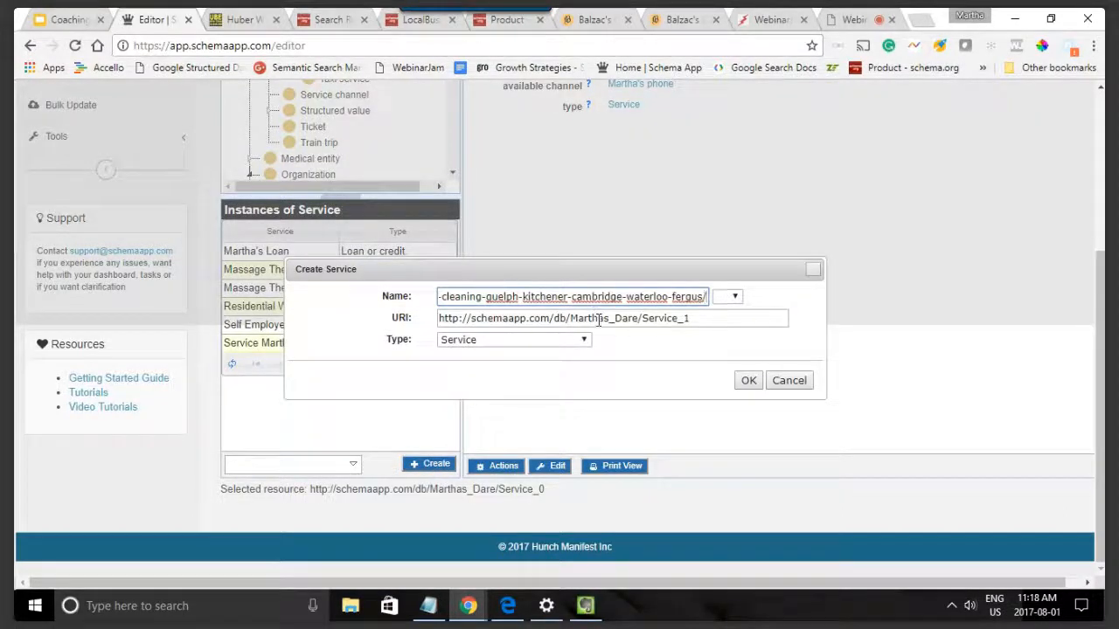
key(ctrl+z)
text(Commercial Window Cleaning)
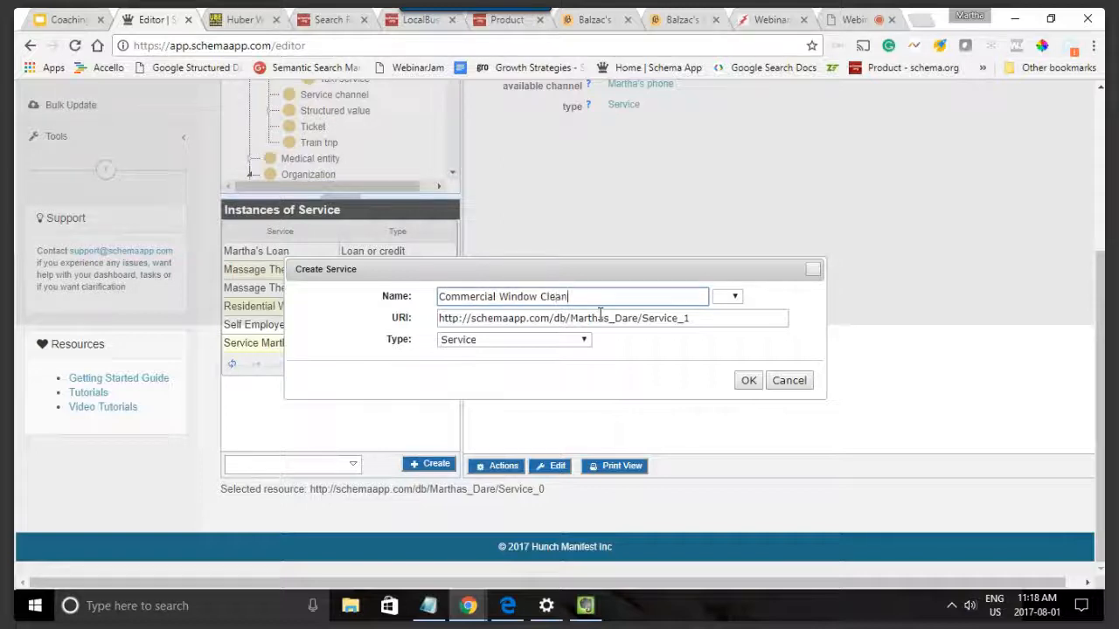
Step: Copy the URL of Huber's commercial window cleaning page, use it as the new service's URI, and create the service
click(239, 19)
mouse_move(572, 143)
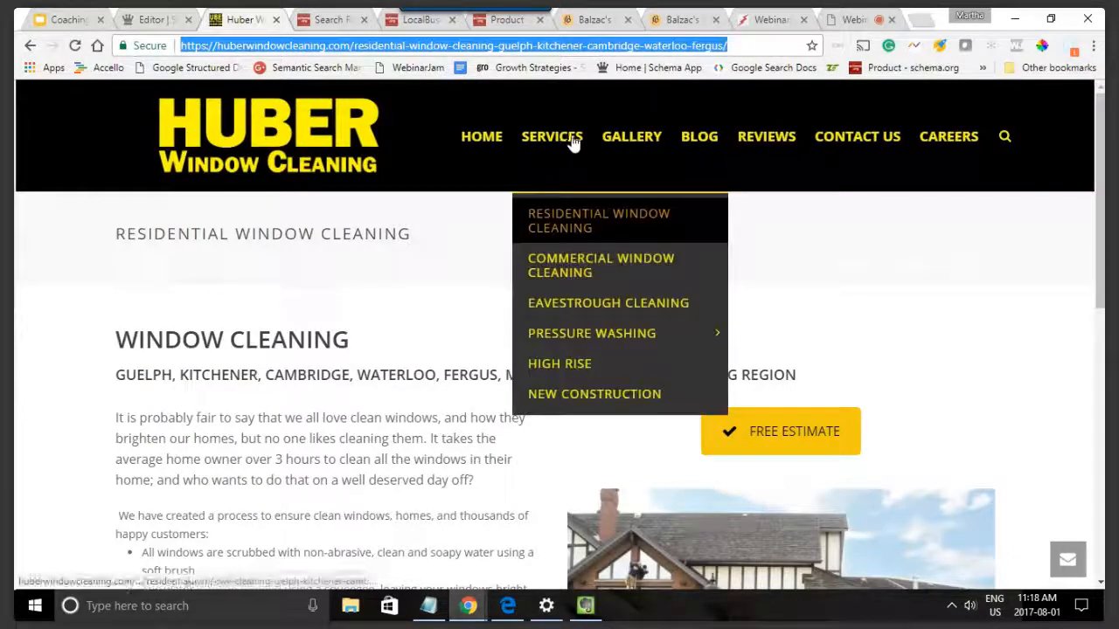
click(568, 272)
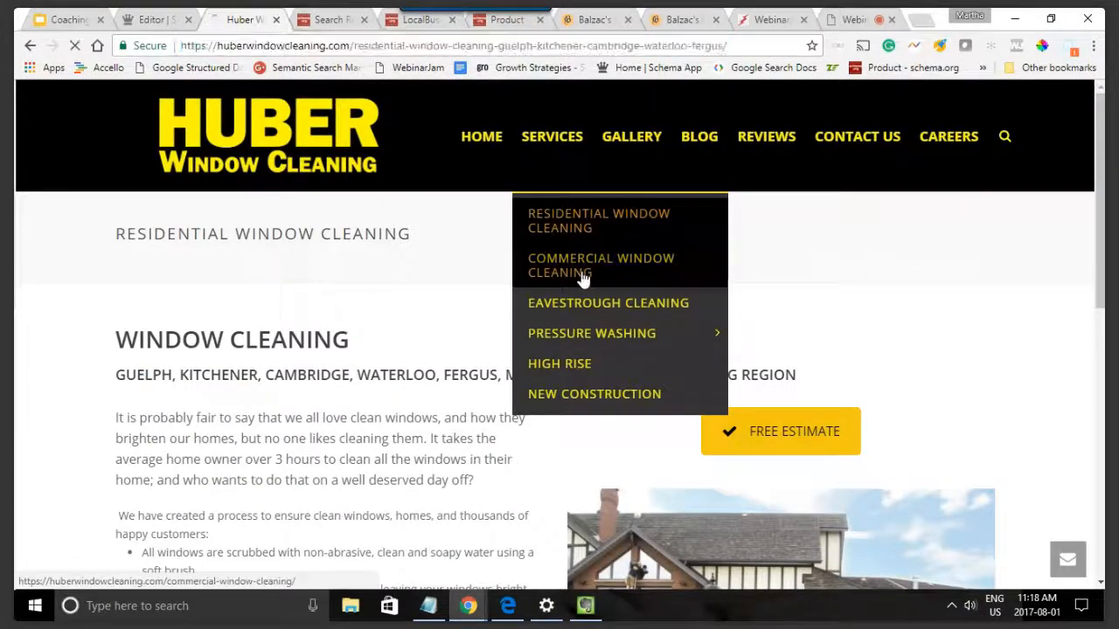
click(281, 45)
key(ctrl+c)
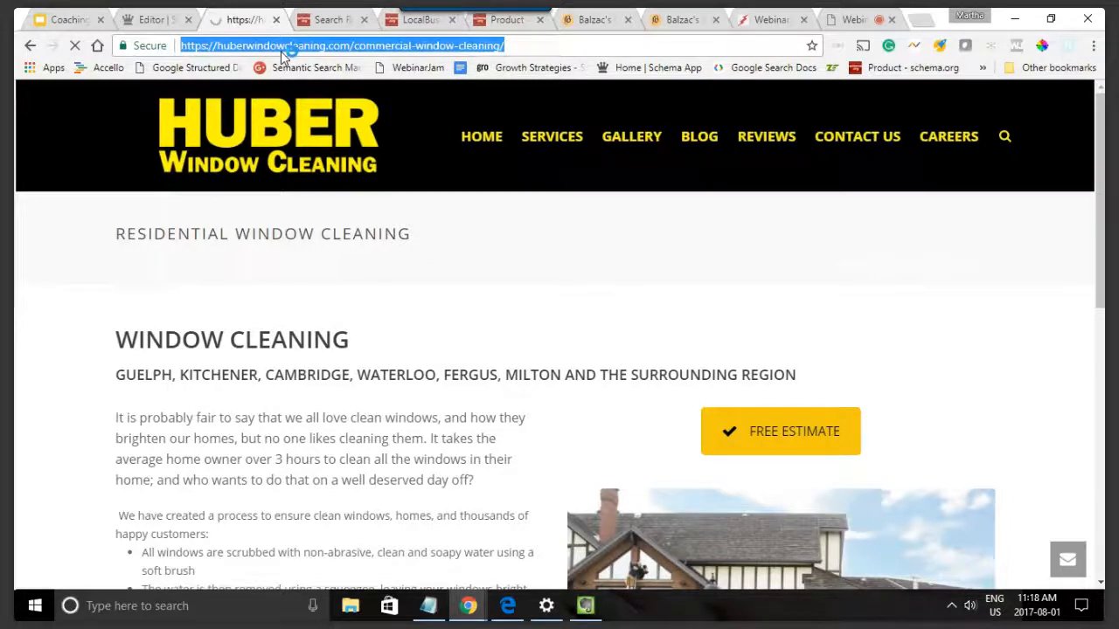
click(162, 18)
triple_click(549, 318)
key(ctrl+v)
click(749, 381)
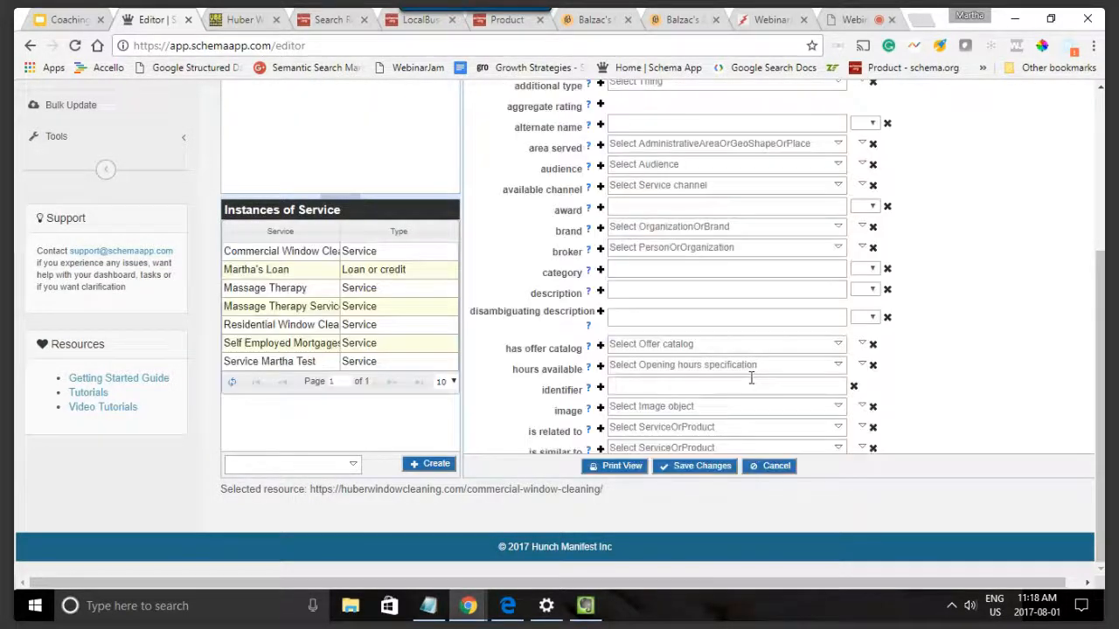
Step: Open the Commercial Window Cleaning service for editing and search Wikipedia for "window cleaning" as its additional type
click(269, 251)
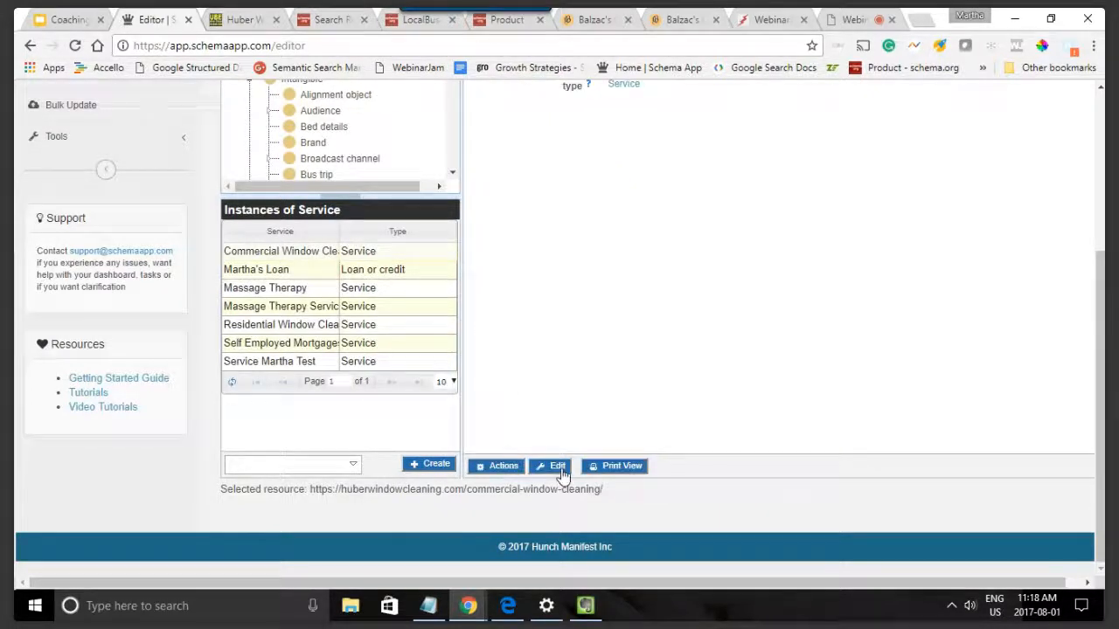
click(558, 470)
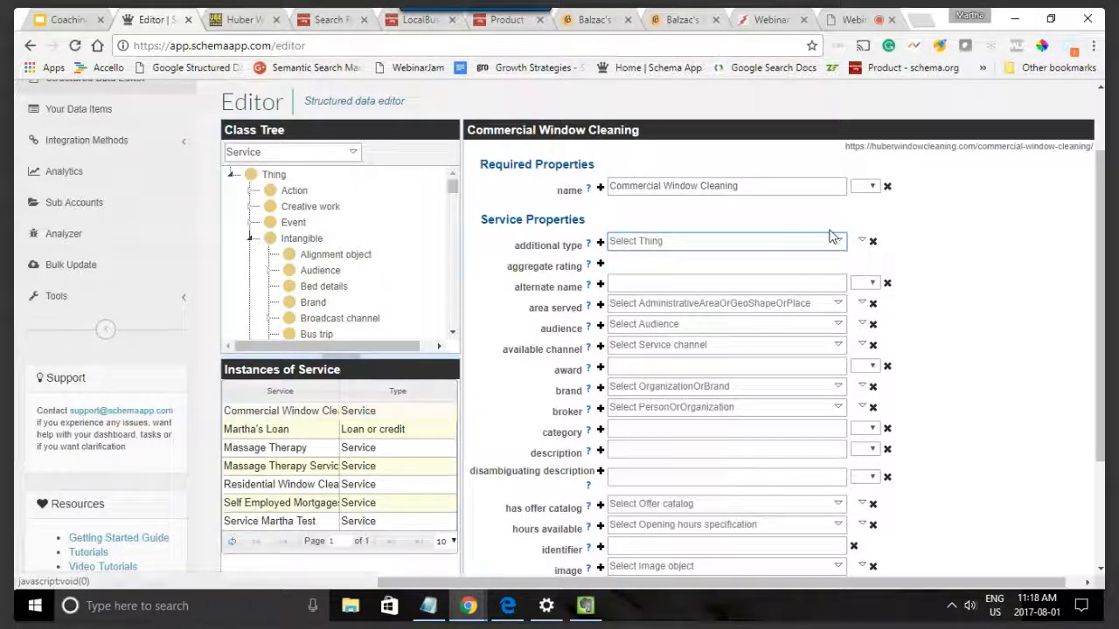
click(858, 243)
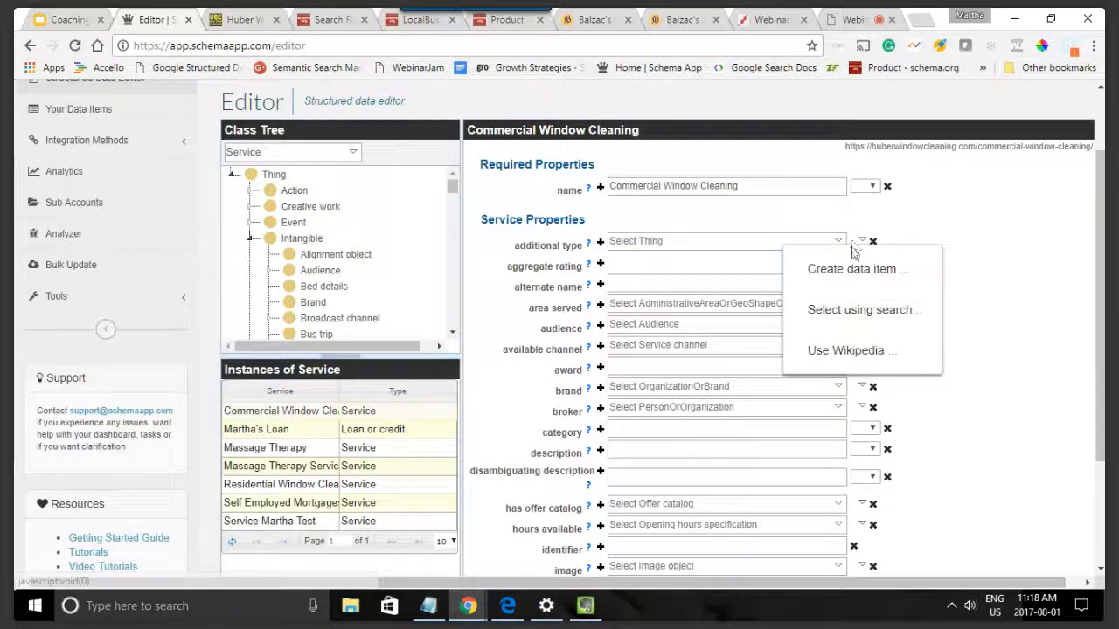
click(846, 350)
text(window cleaning)
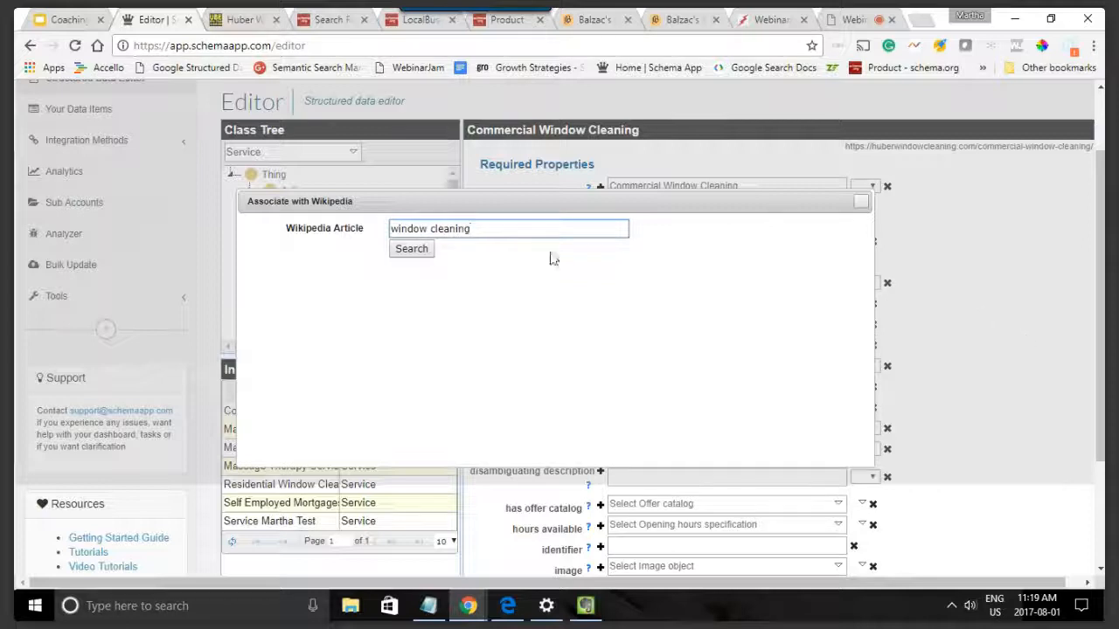
click(415, 253)
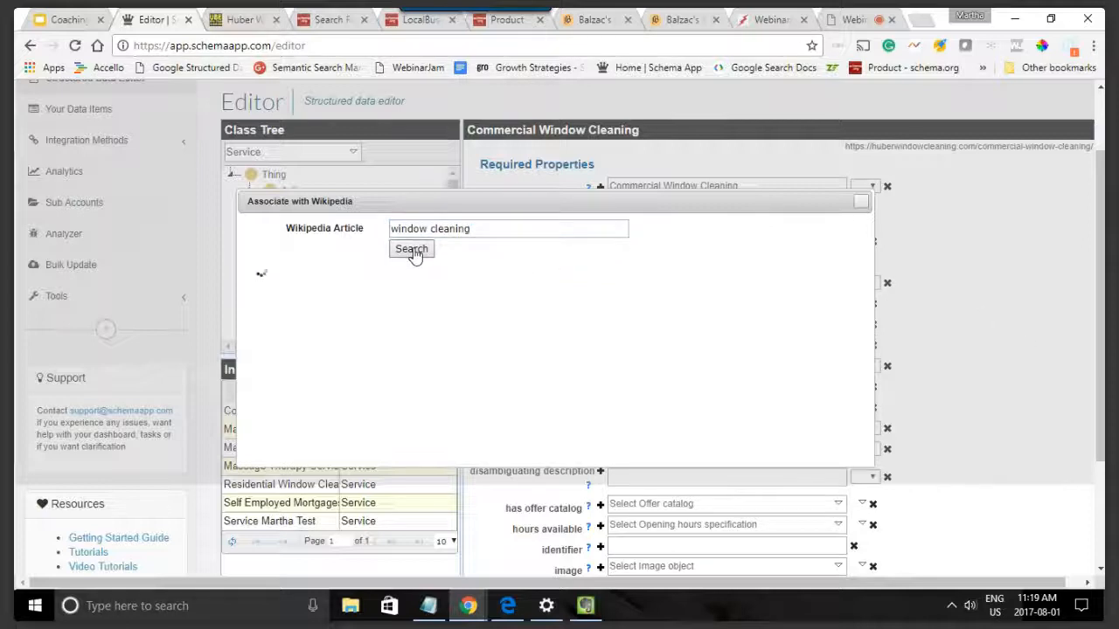
Step: Shorten the Wikipedia search to "window" and assign the entity "window, transparent or translucent opening" as the additional type
drag(429, 229, 475, 230)
key(BackSpace)
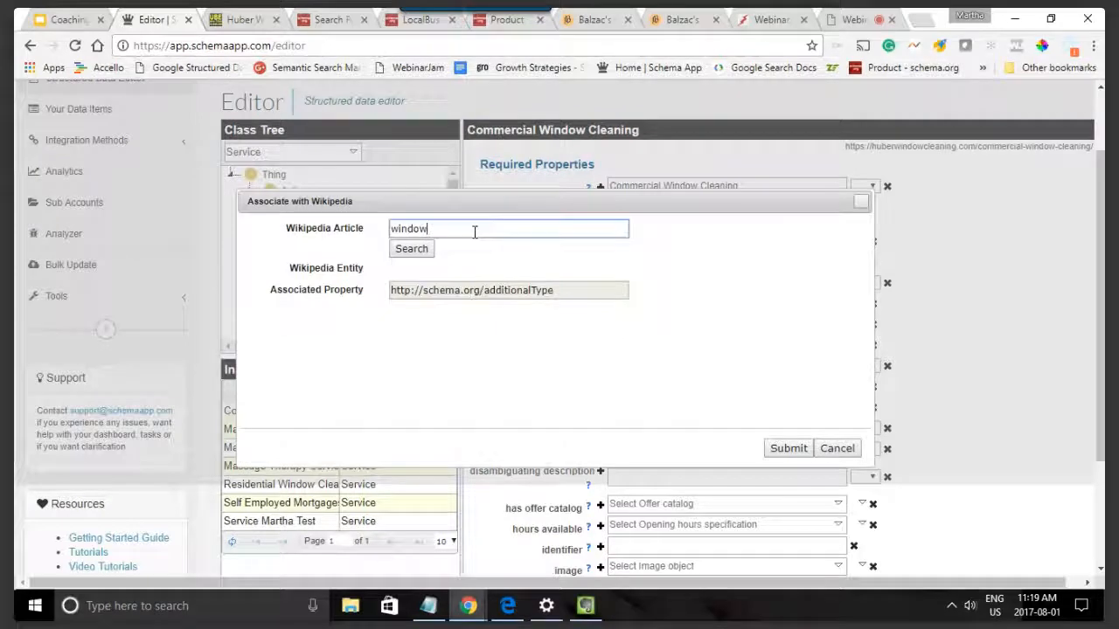
click(404, 250)
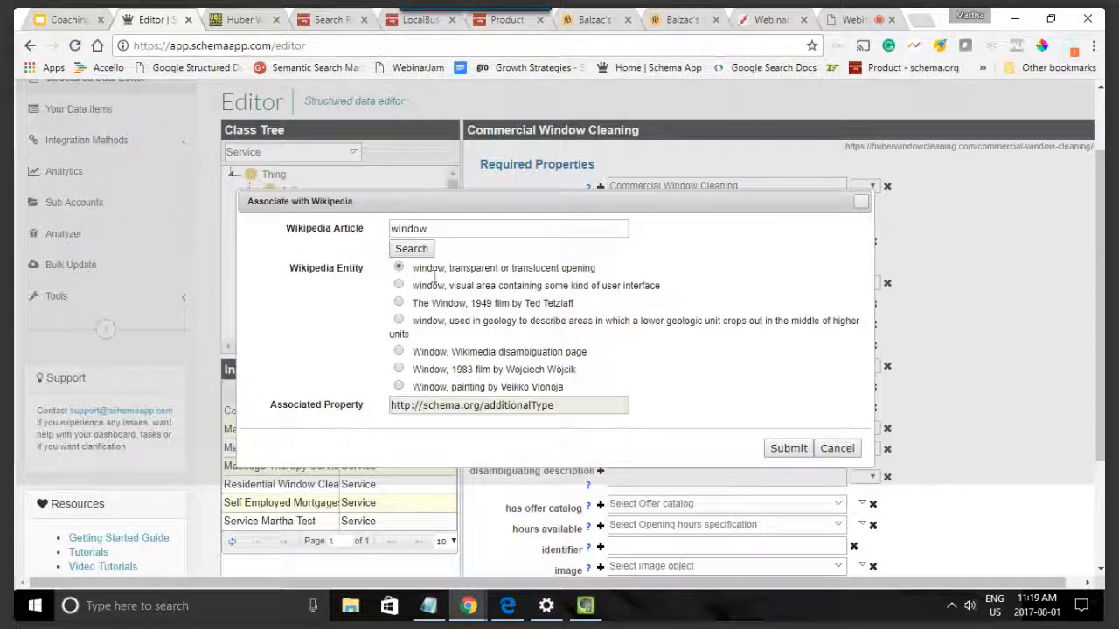
click(785, 448)
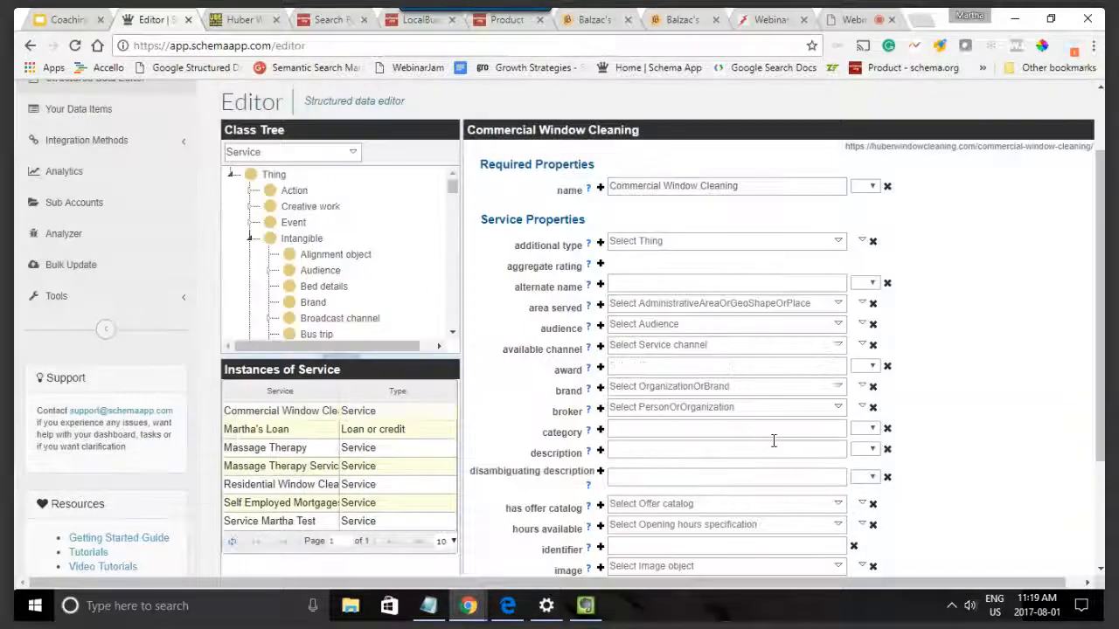
click(598, 244)
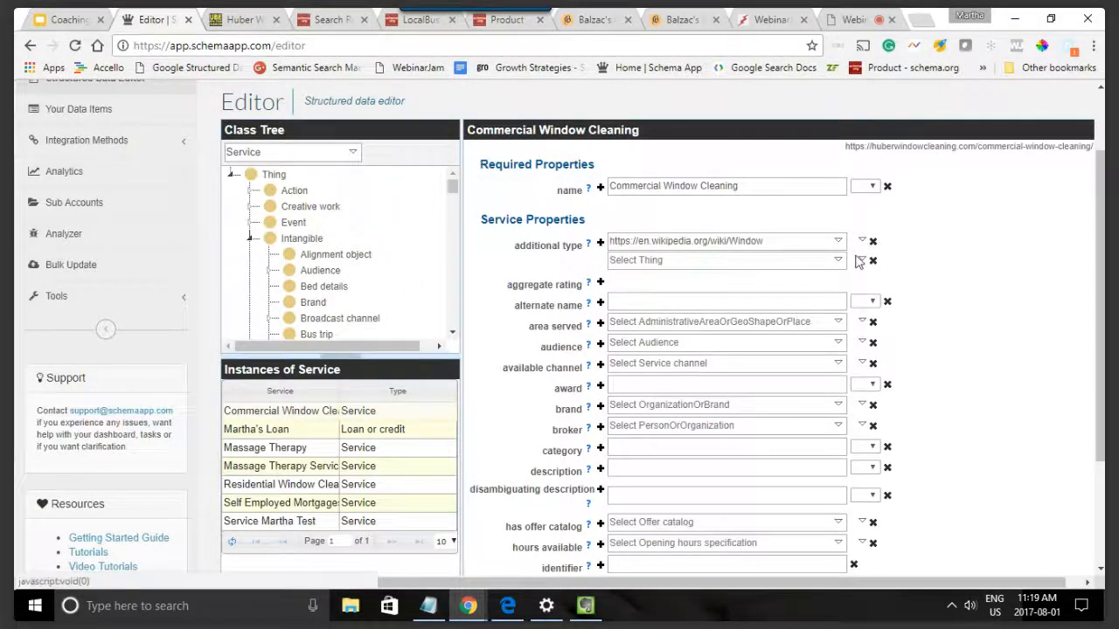
click(862, 261)
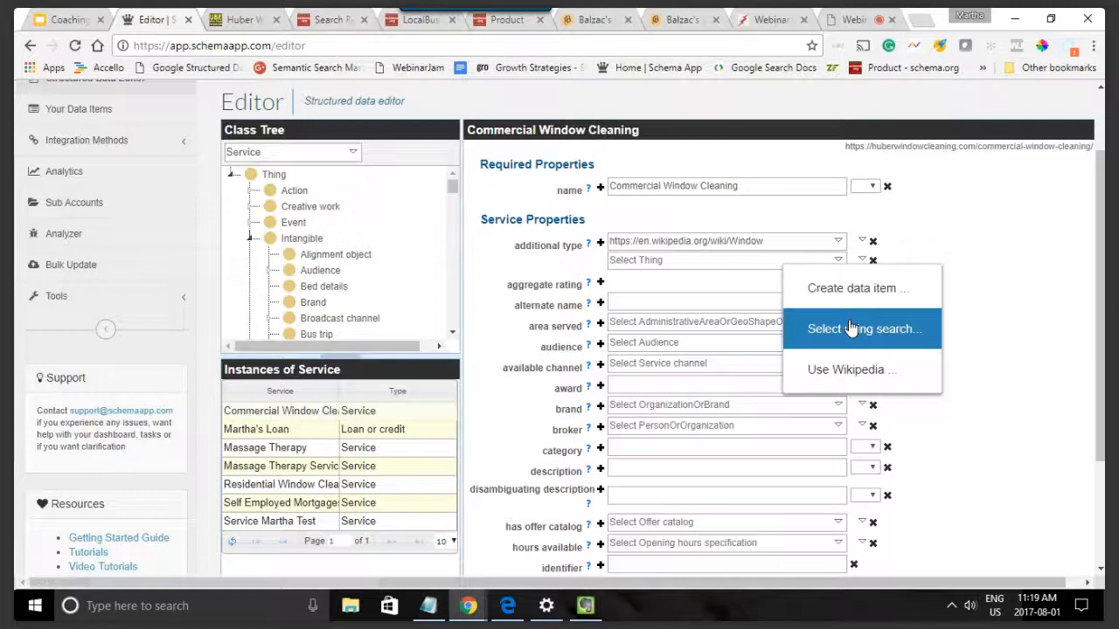
click(852, 370)
text(d)
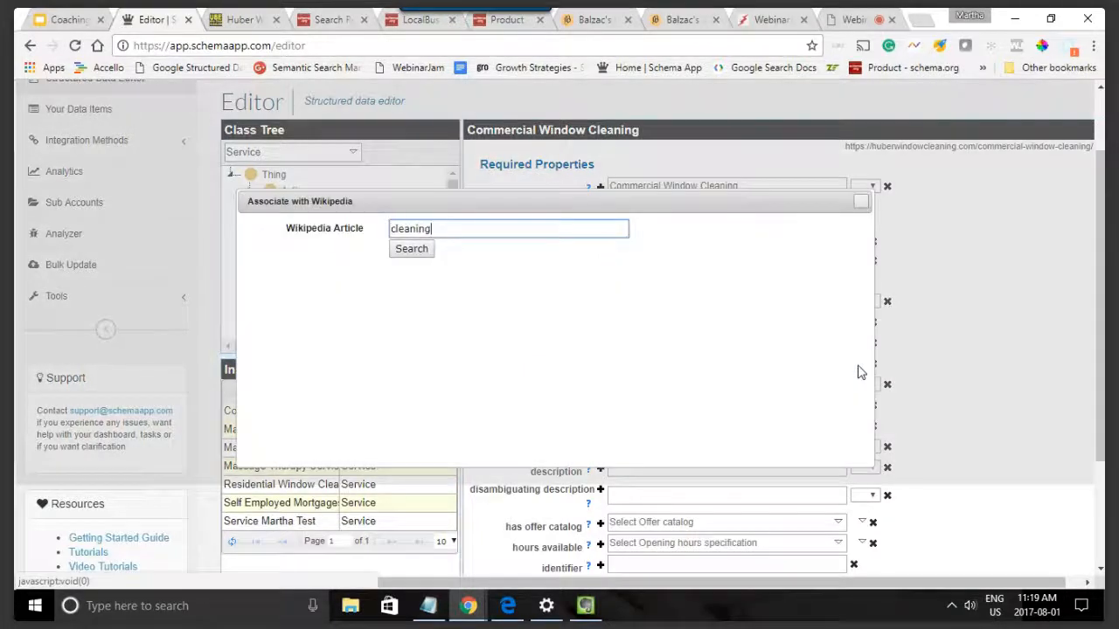
click(411, 249)
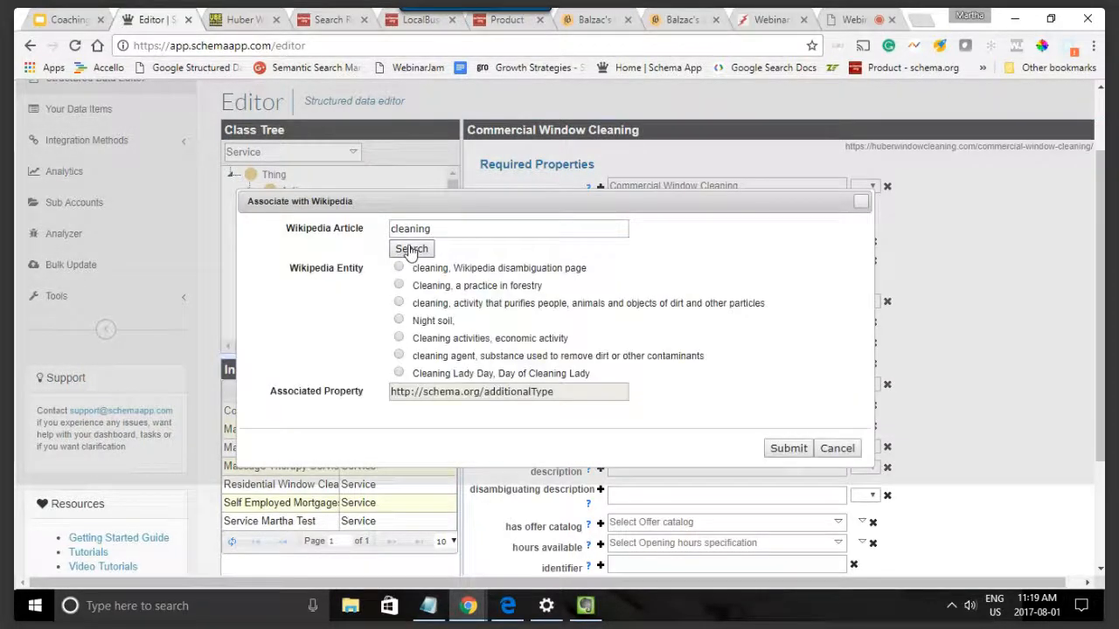
click(398, 268)
click(787, 448)
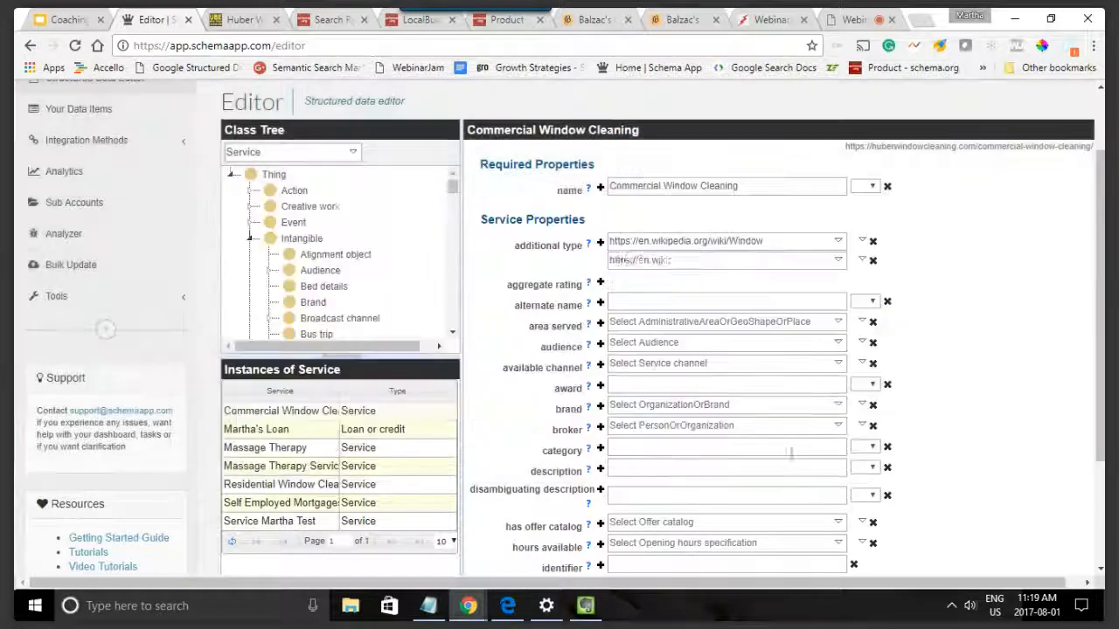
Step: Set the service's area served to the Wikipedia entity "Guelph, city in Ontario, Canada"
scroll(887, 315, down, 1)
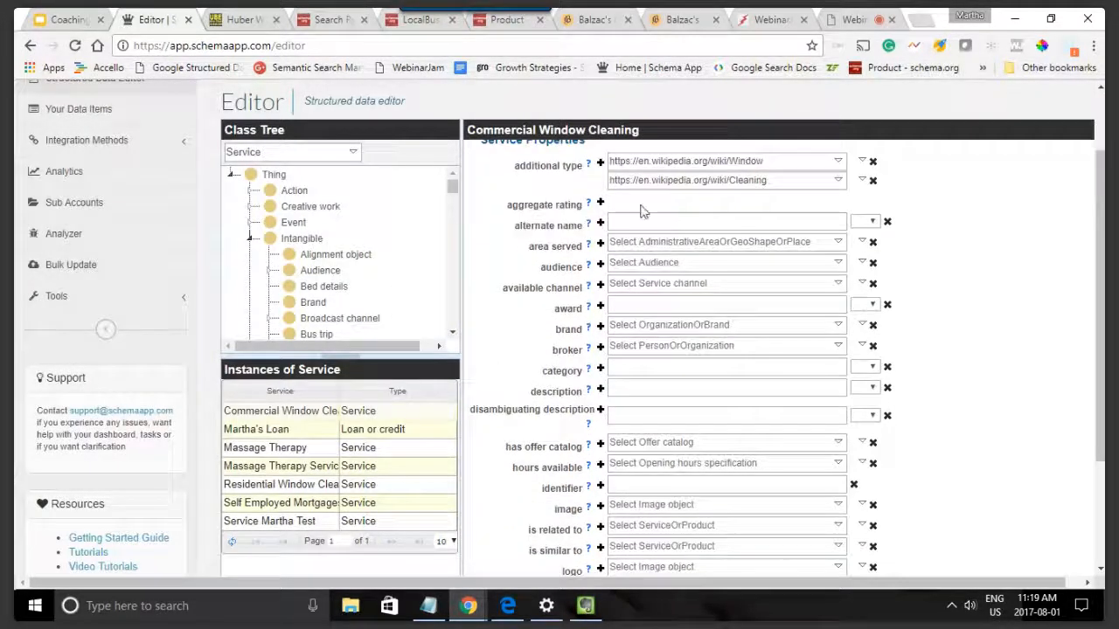
click(626, 244)
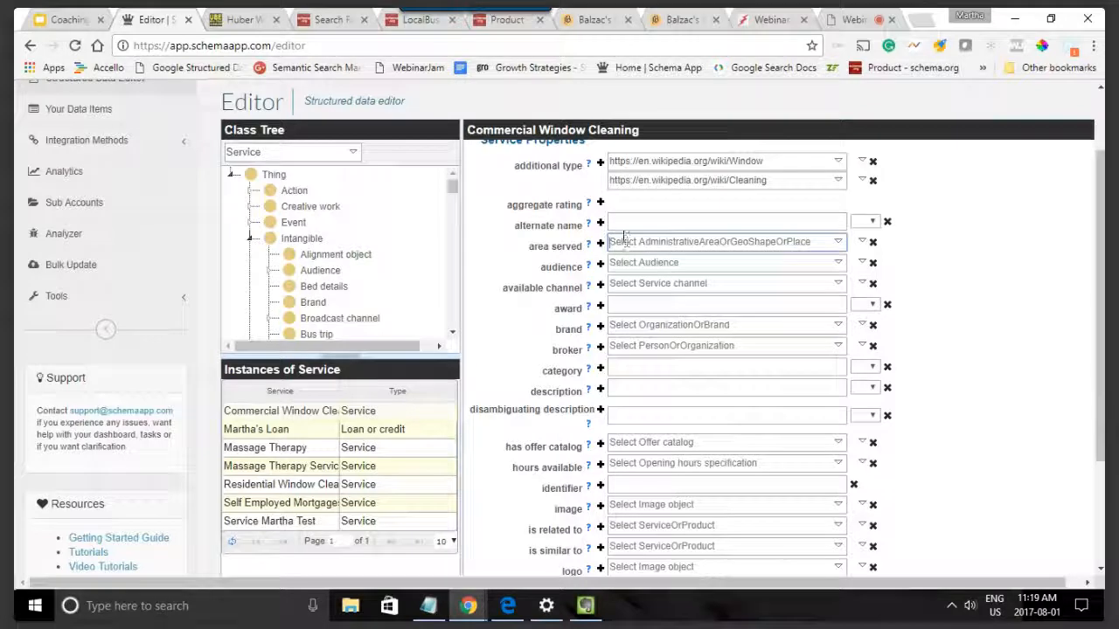
click(864, 243)
click(881, 353)
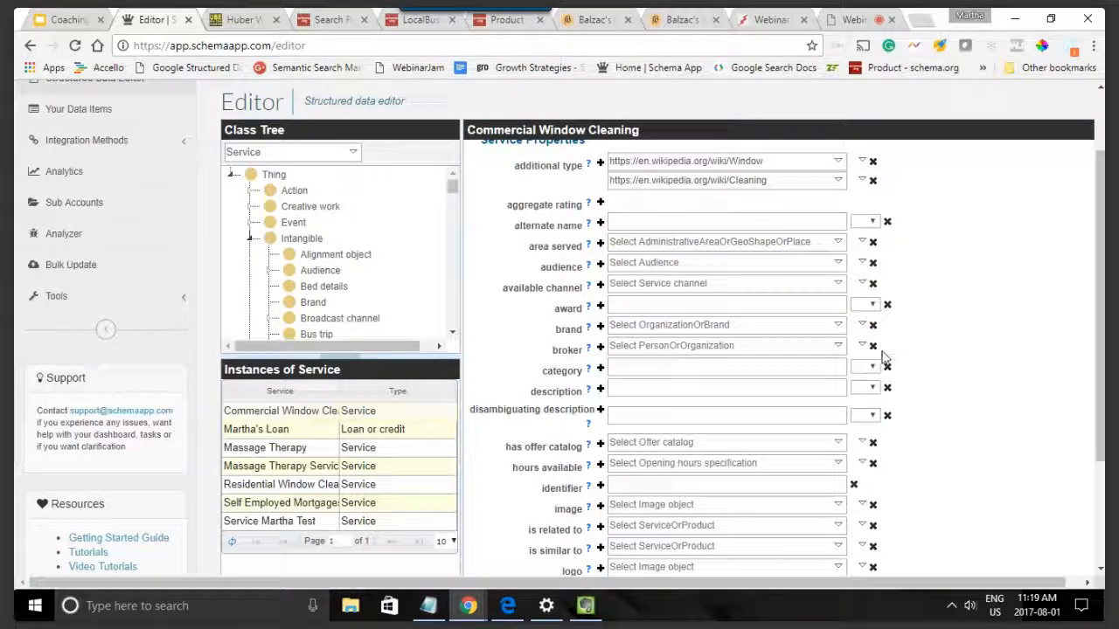
text(Guelph)
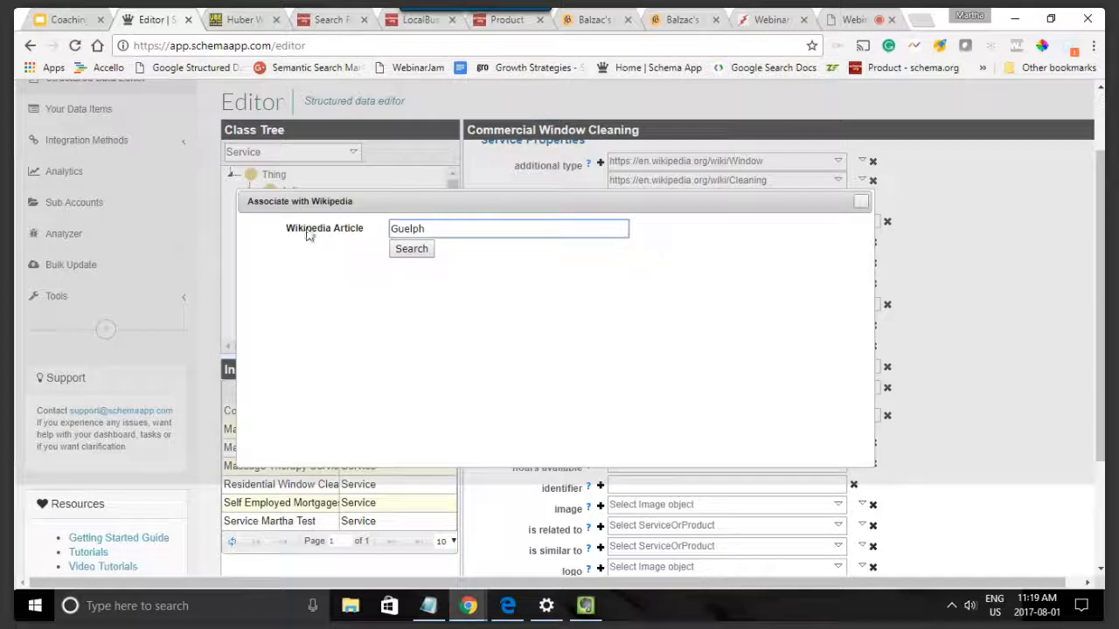
click(411, 249)
click(404, 267)
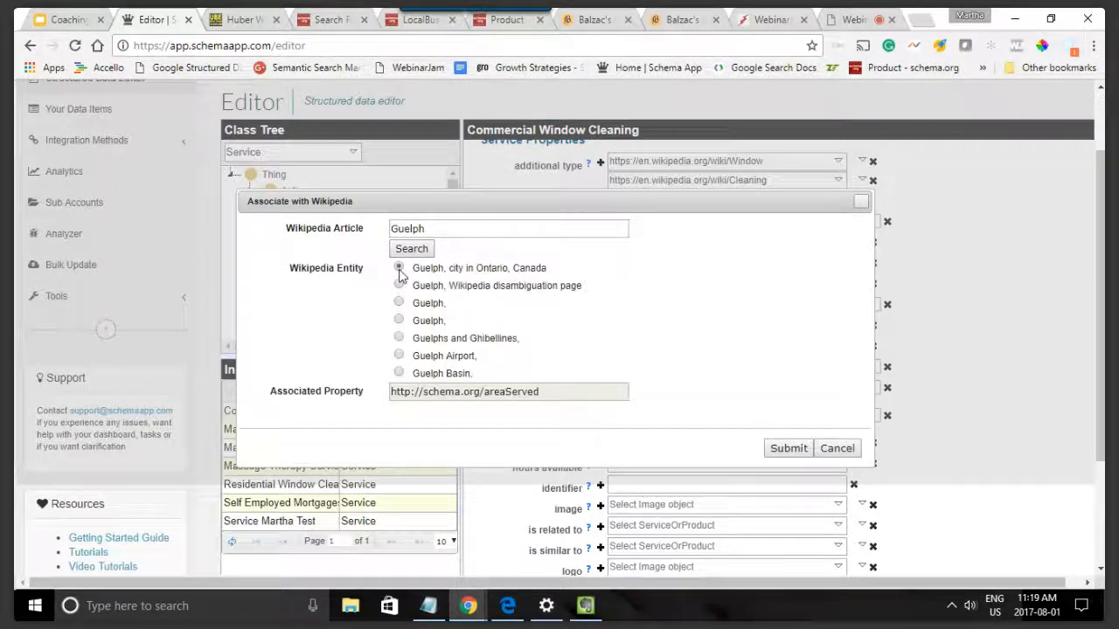
click(791, 448)
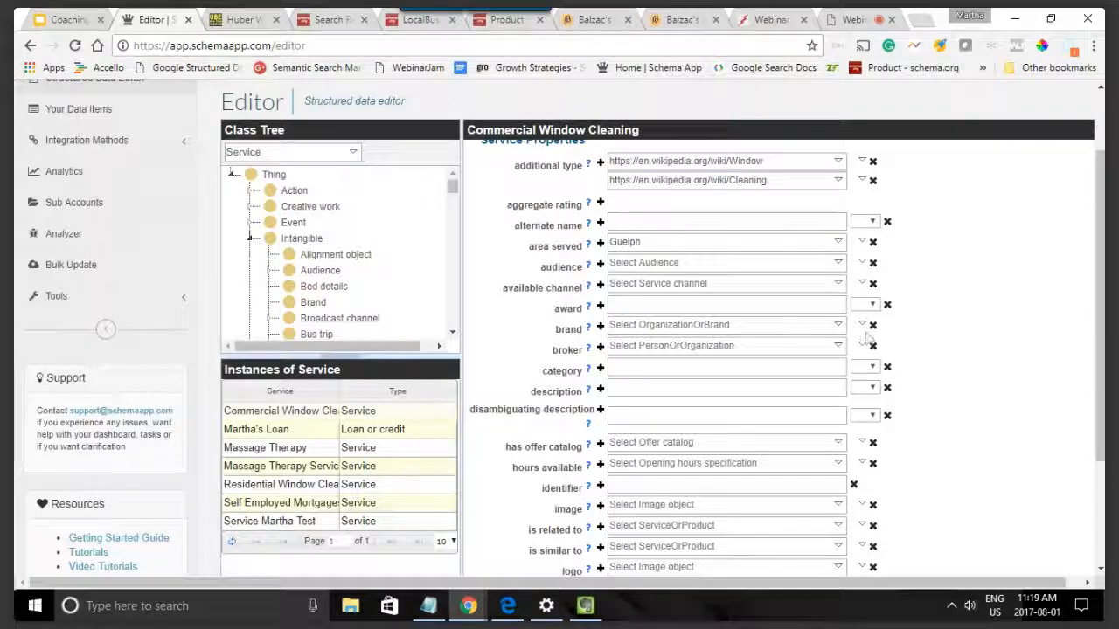
Step: Try to set the service's provider by looking up Balzac among the existing organizations
scroll(861, 336, down, 2)
scroll(824, 357, down, 3)
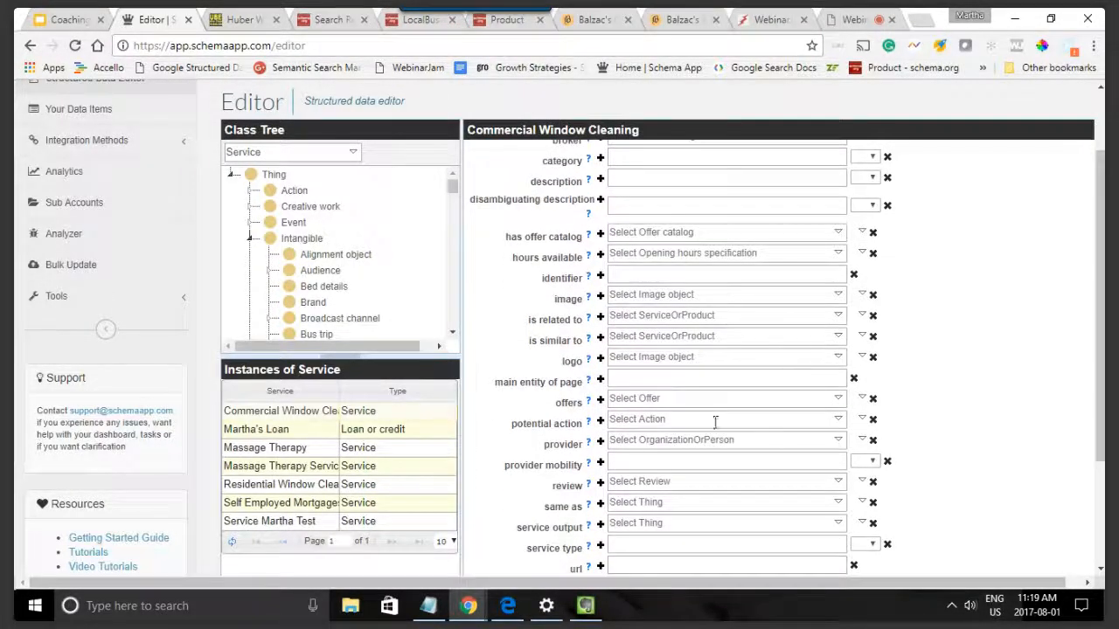
click(653, 442)
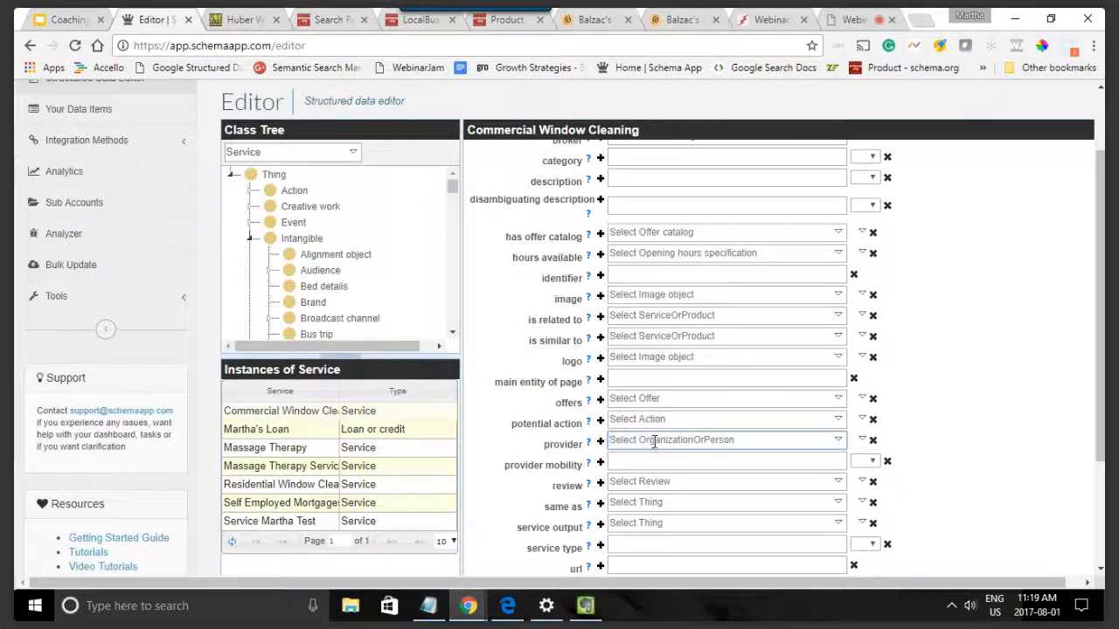
mouse_move(564, 443)
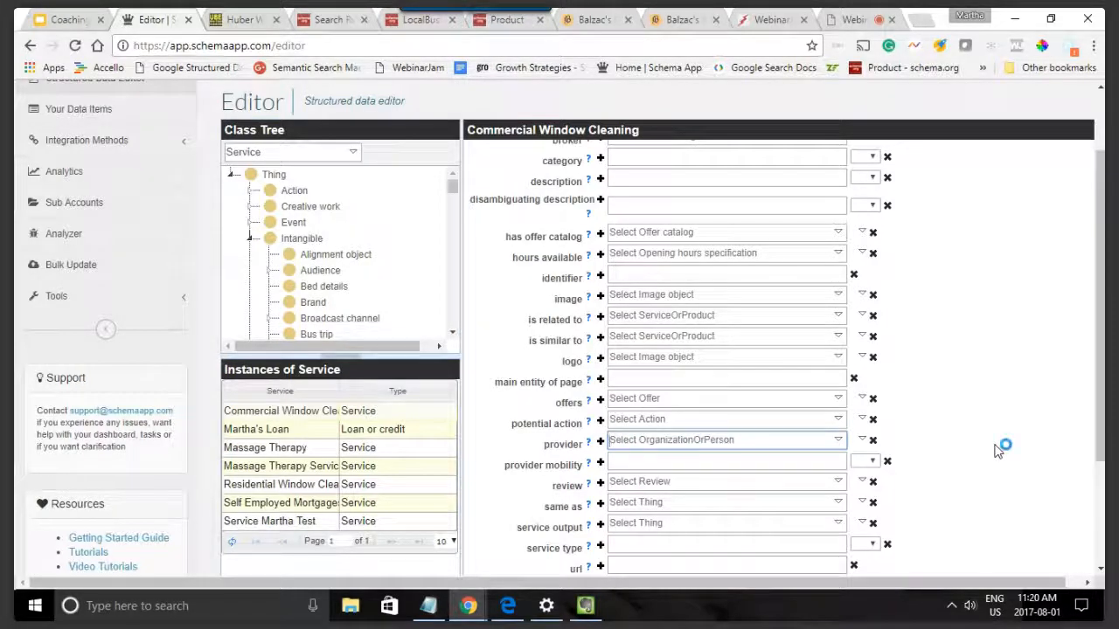
text(Bal)
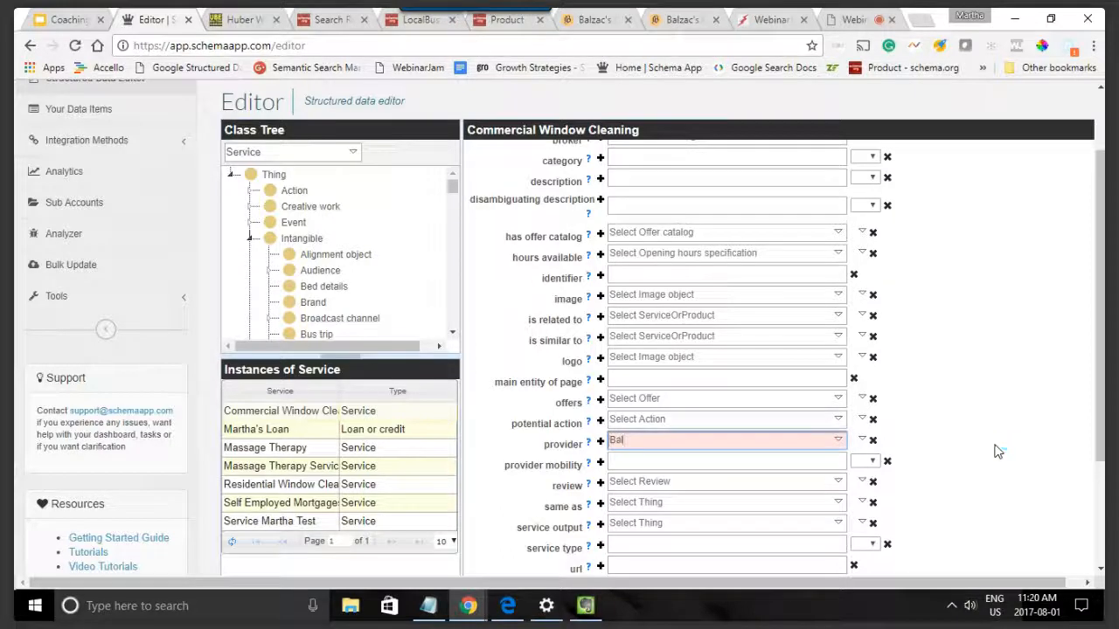
text(zac)
key(BackSpace)
key(BackSpace)
key(BackSpace)
key(BackSpace)
key(BackSpace)
key(BackSpace)
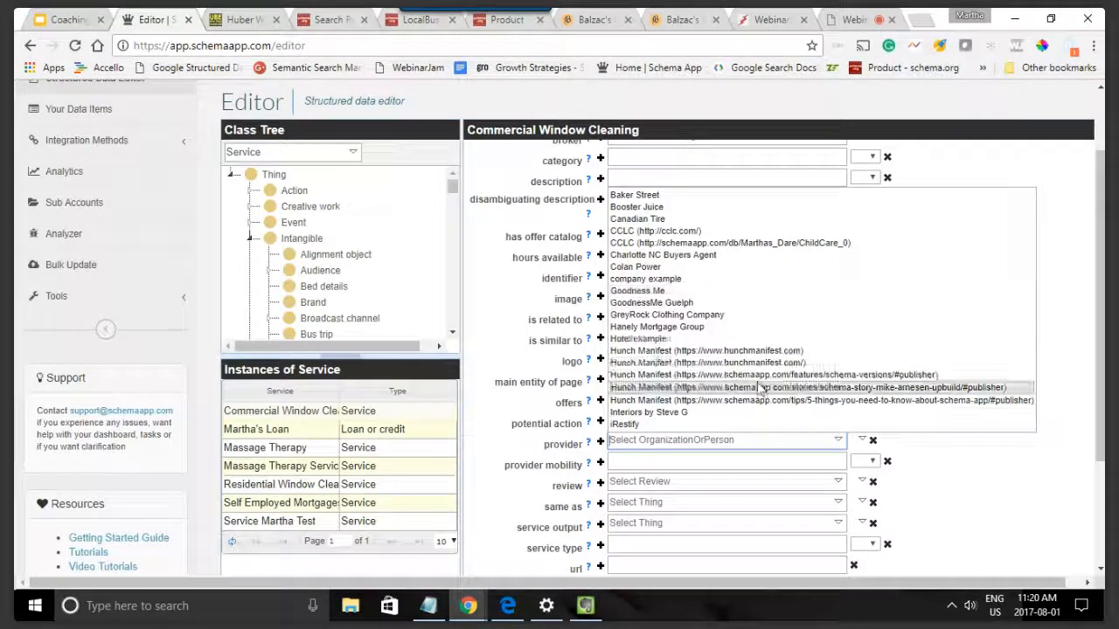
click(1057, 496)
Step: Review the Commercial Window Cleaning properties and save the changes
scroll(1013, 394, down, 1)
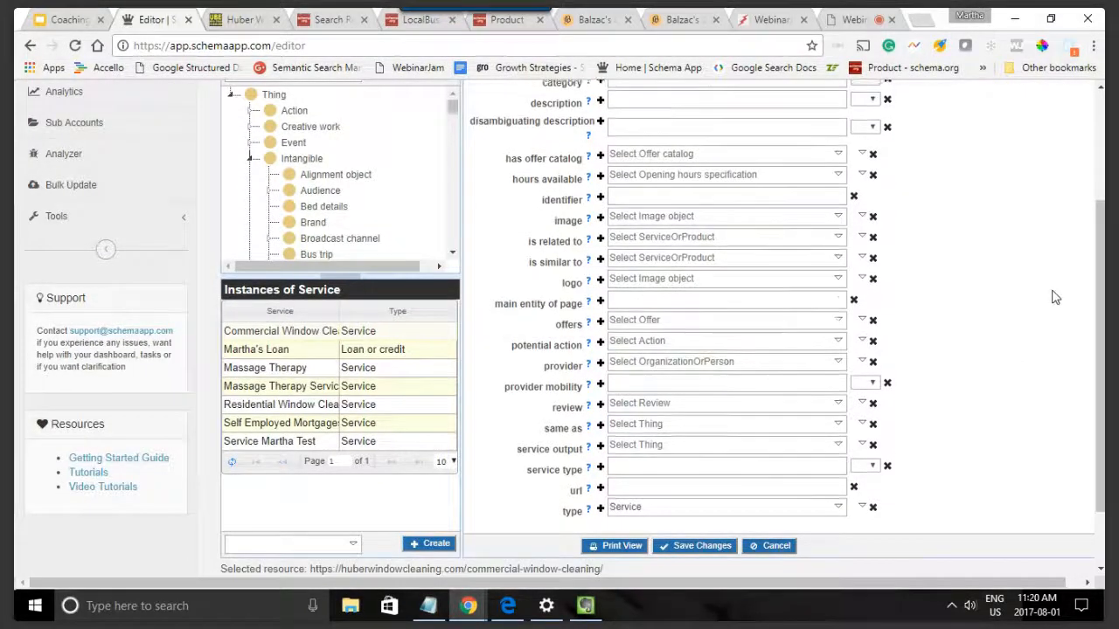
scroll(1048, 295, up, 2)
scroll(1039, 300, up, 1)
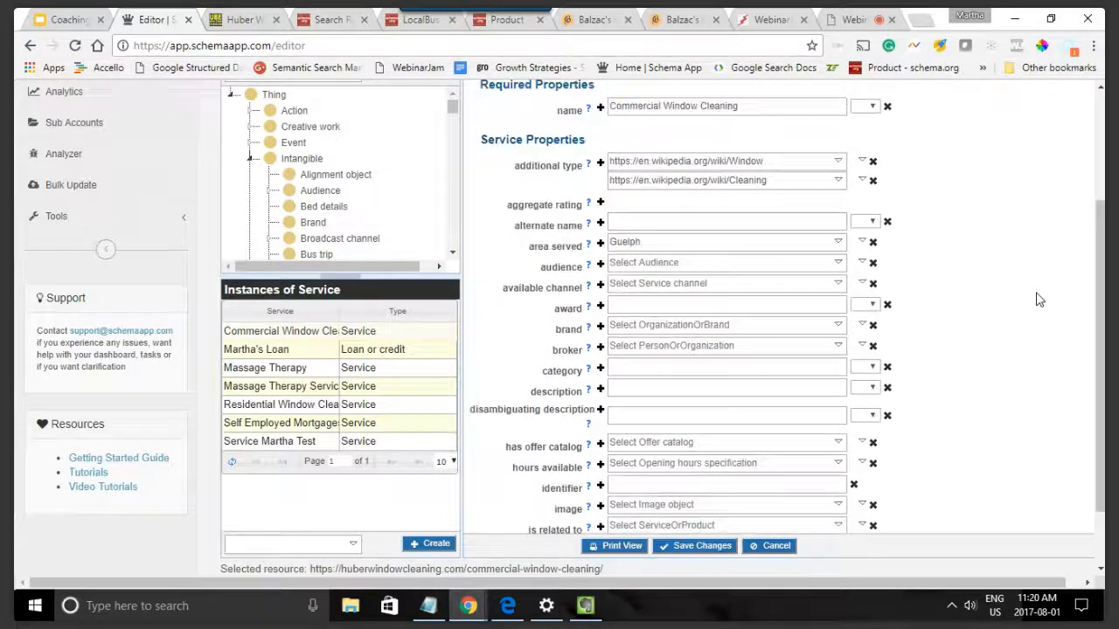
scroll(1018, 298, down, 2)
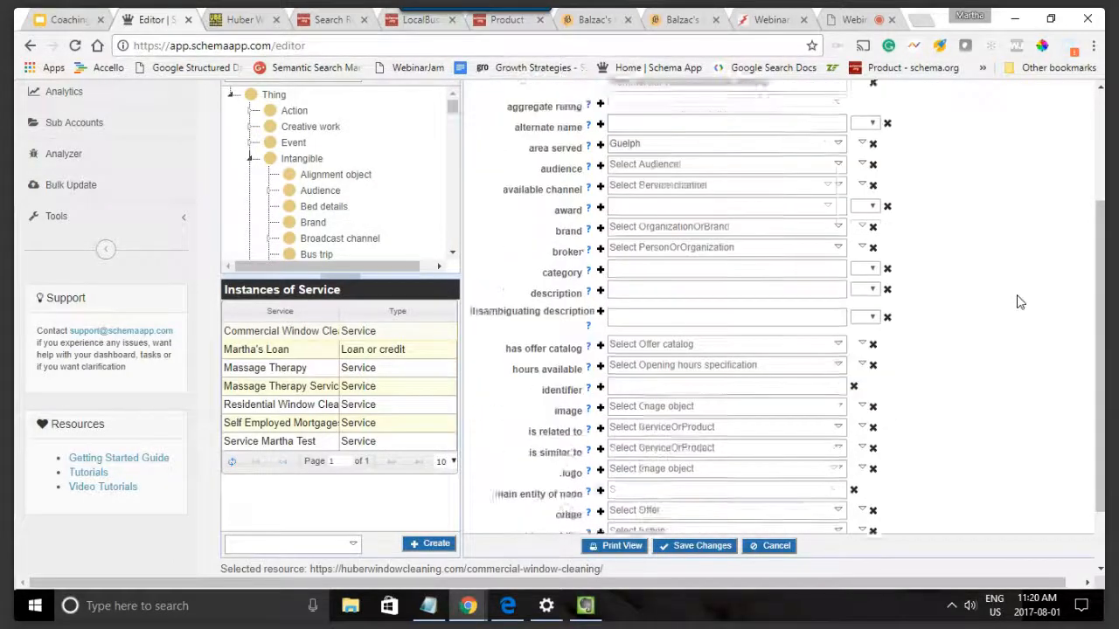
click(688, 547)
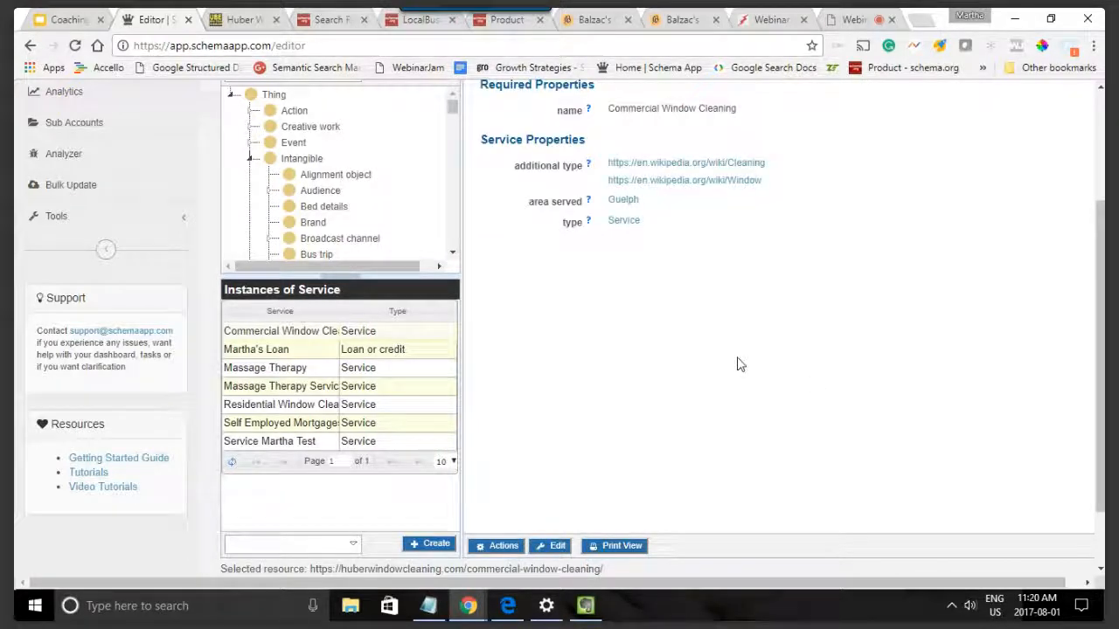
Step: Examine the Commercial Window Cleaning page on the Huber website and compare it with the service's properties in the Schema App editor
click(245, 20)
mouse_move(547, 140)
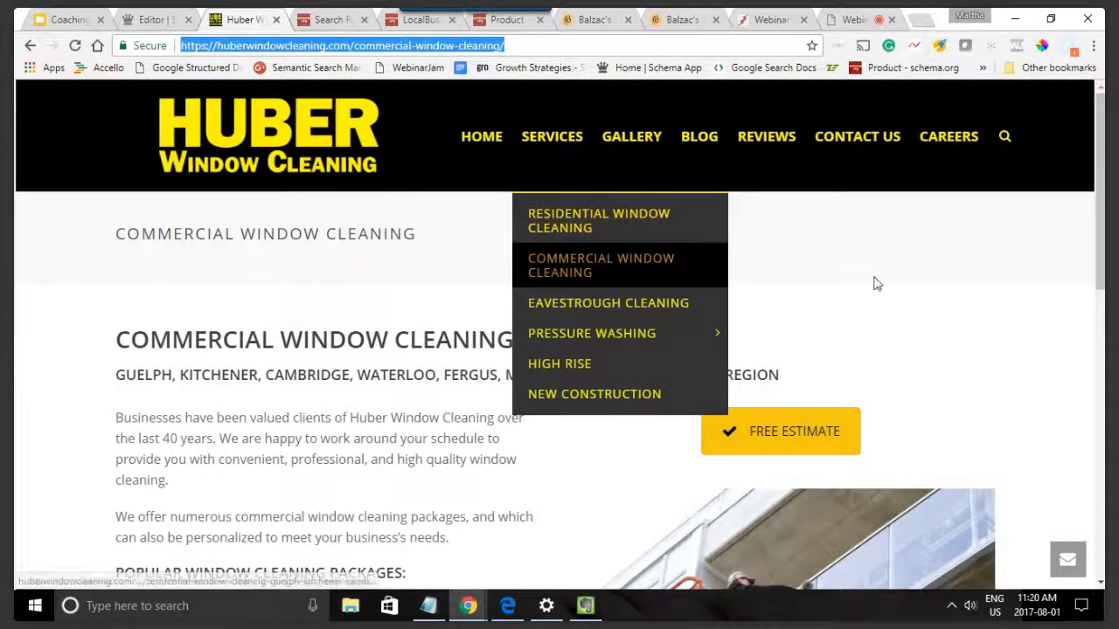
scroll(874, 283, down, 2)
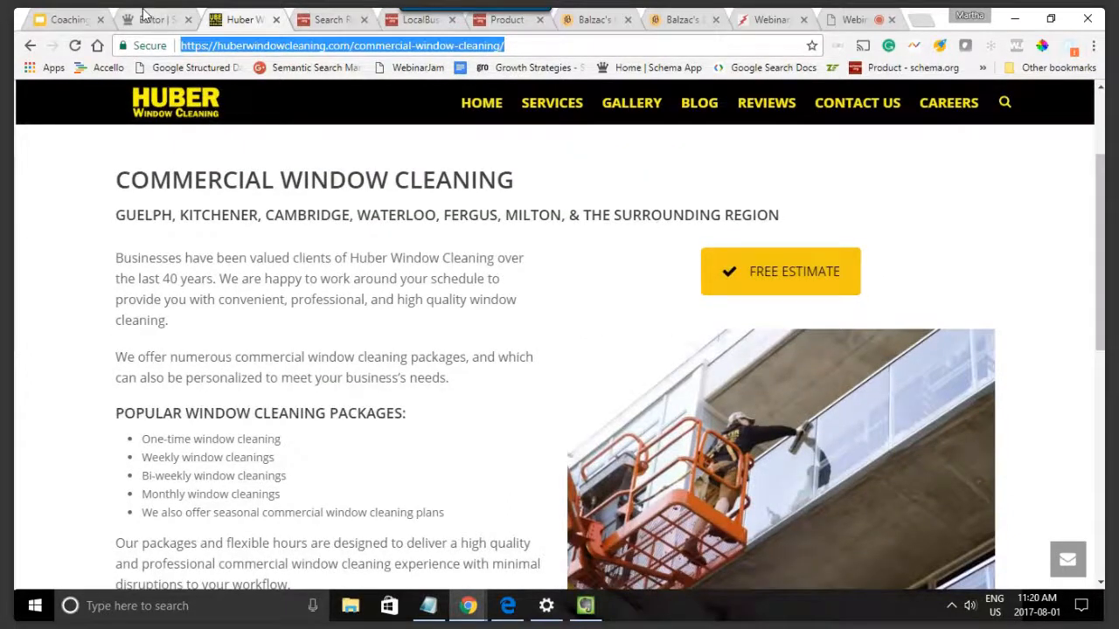
click(141, 12)
scroll(616, 334, down, 1)
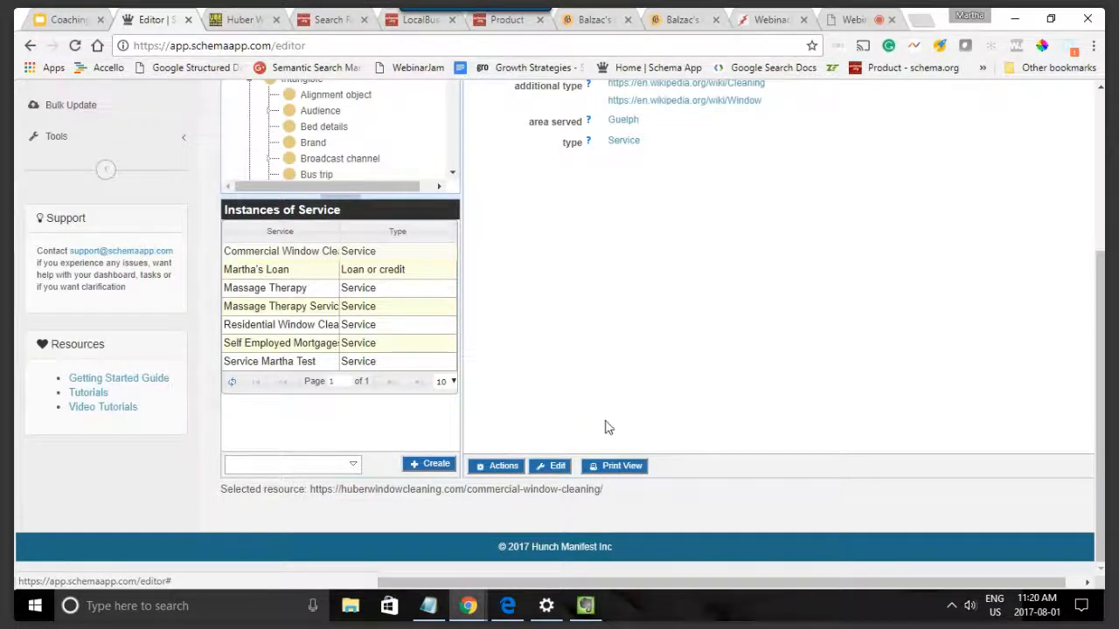
scroll(866, 385, up, 3)
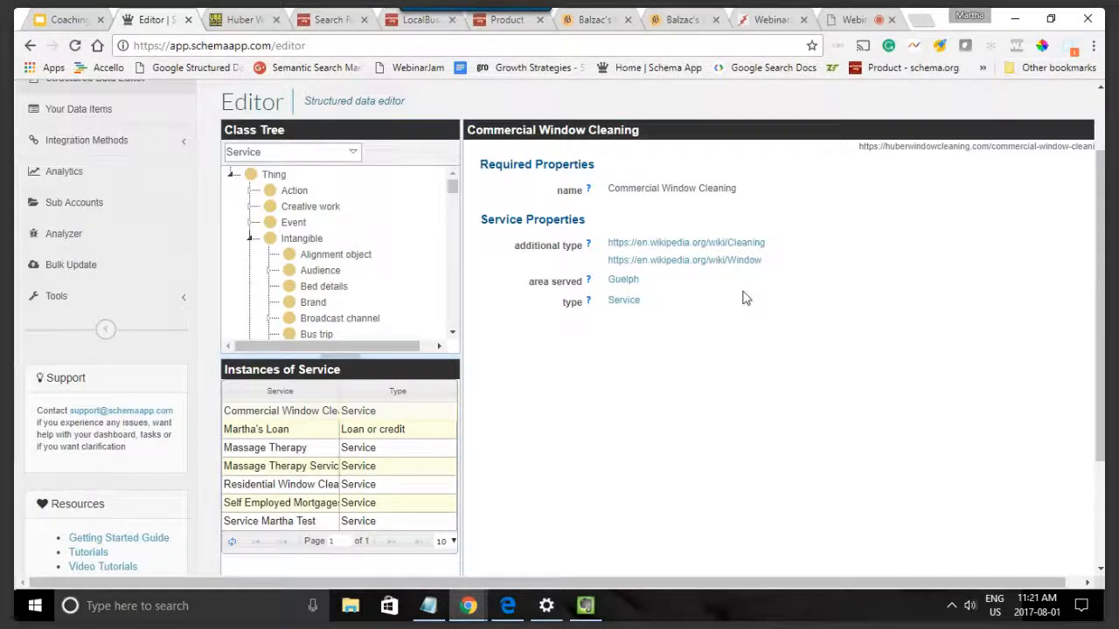
Step: Open Google's Introduction to Structured Data documentation alongside the other pages and read its Products content type guide
click(923, 19)
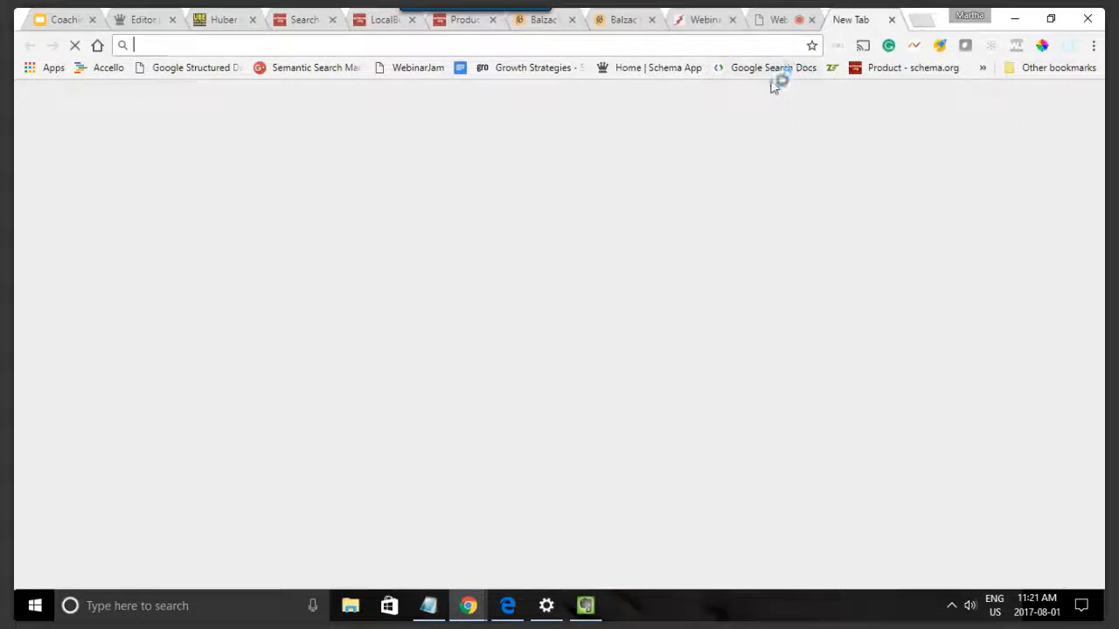
click(774, 73)
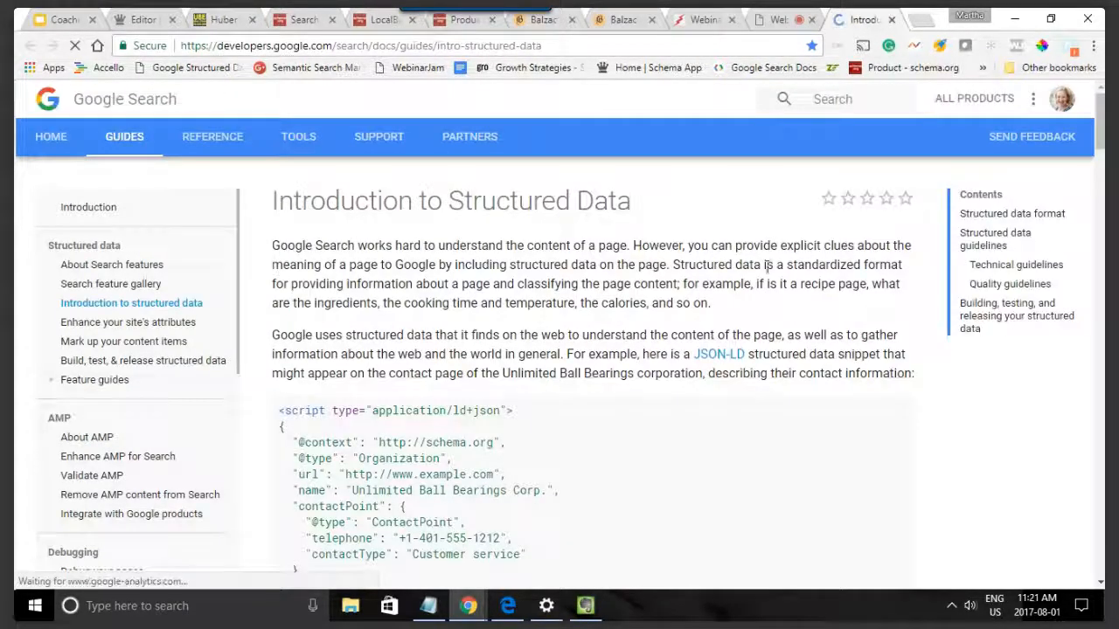
scroll(779, 280, down, 1)
scroll(782, 282, down, 1)
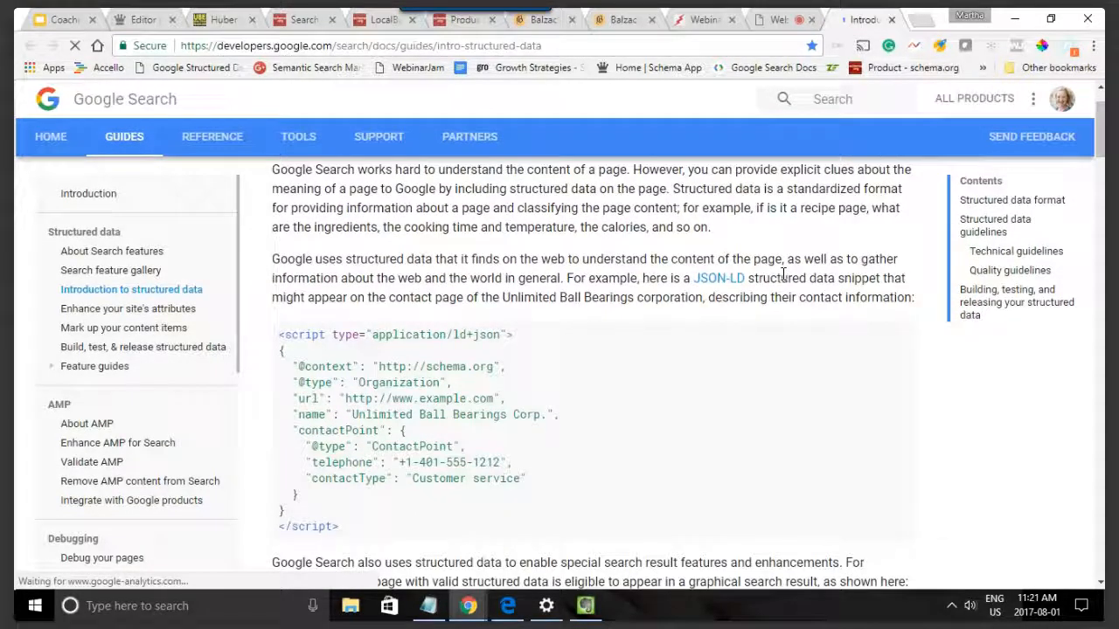
scroll(122, 367, down, 3)
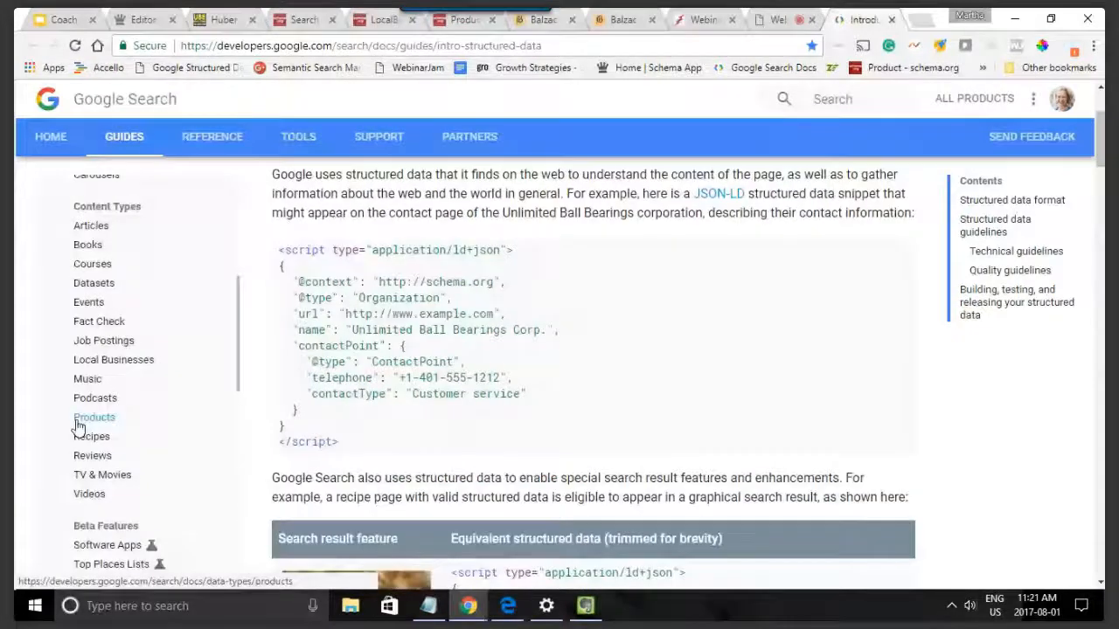
click(79, 424)
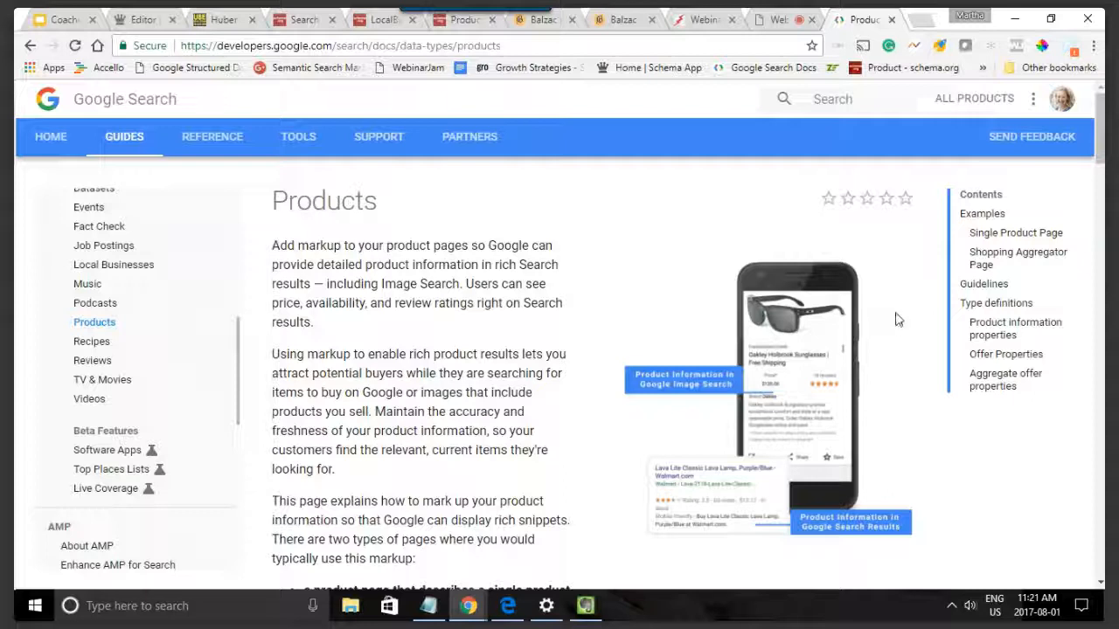
scroll(896, 320, down, 3)
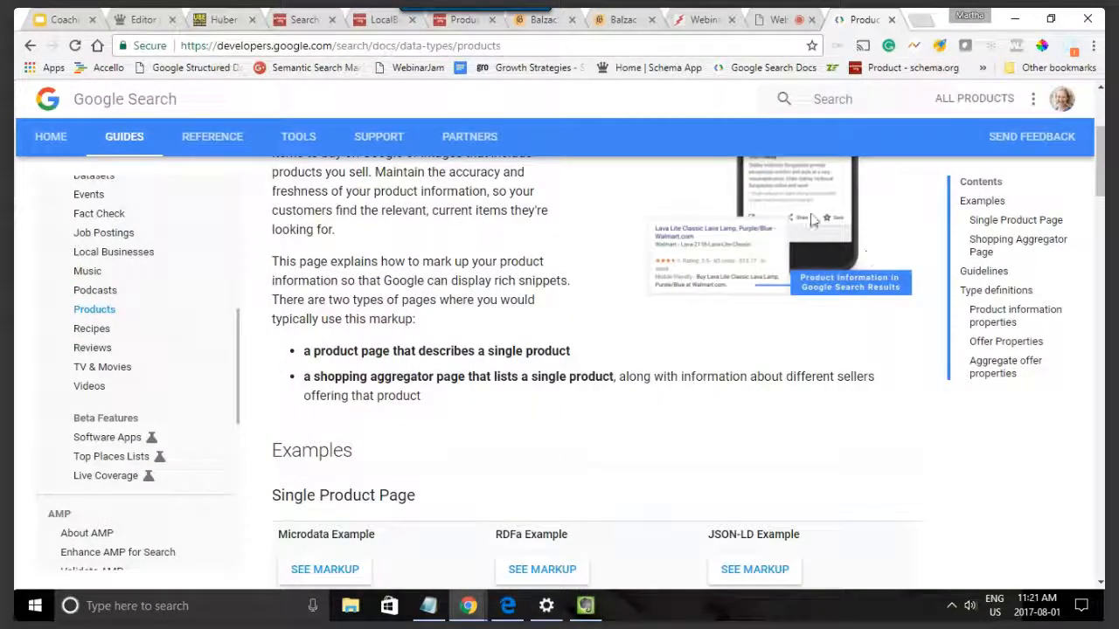
Step: Switch to the WebinarJam live broadcast page to check the webinar room
click(773, 20)
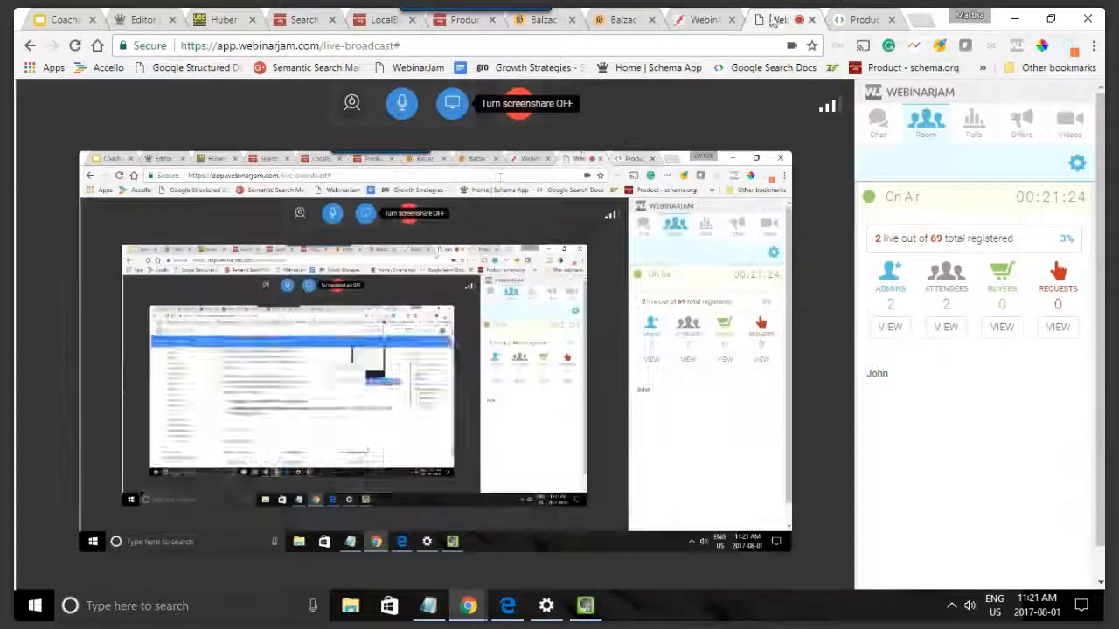